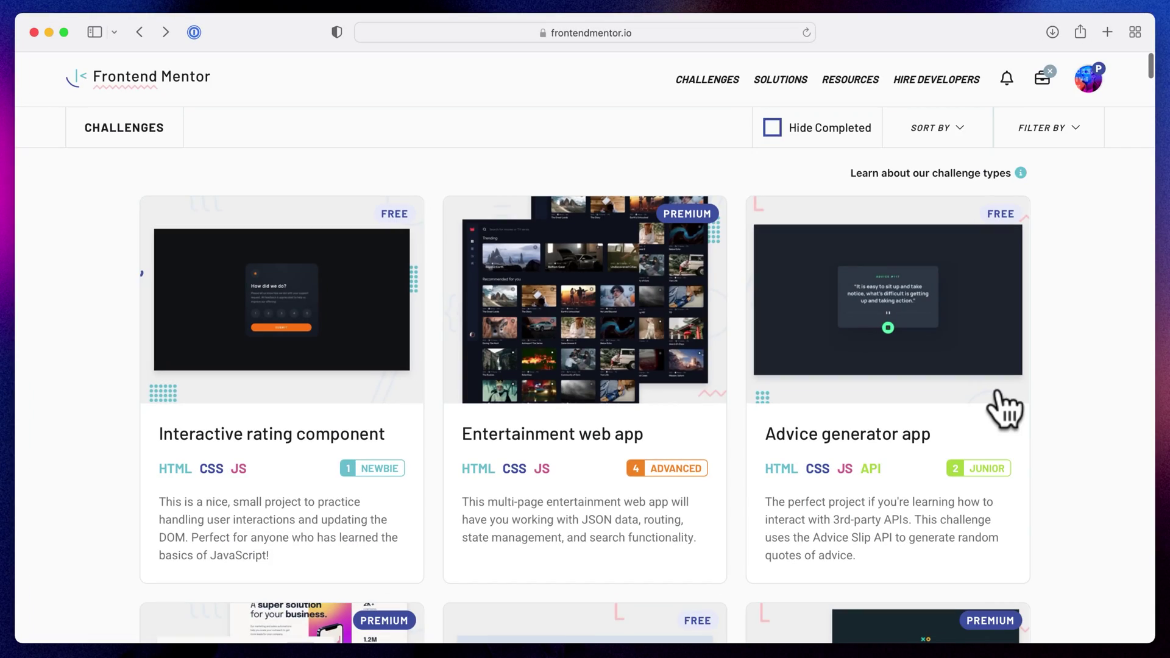
Open the 'Creative agency single-page site' challenge and scroll down to its Brief section.
scroll(1003, 424, "down", 20)
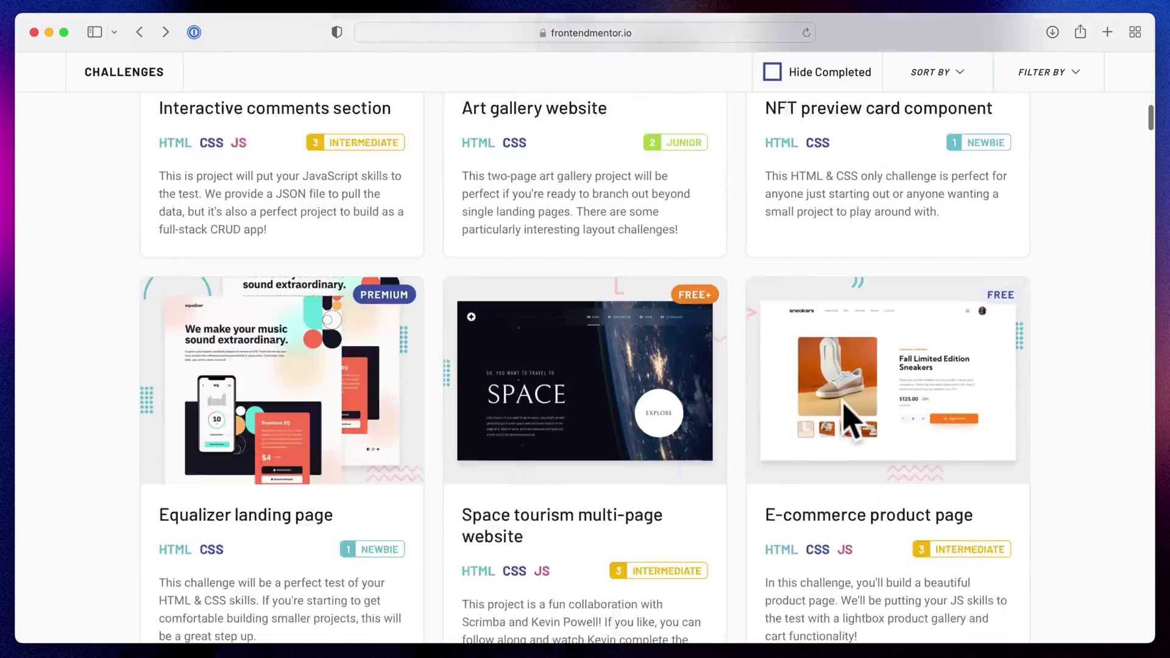
scroll(695, 420, "down", 20)
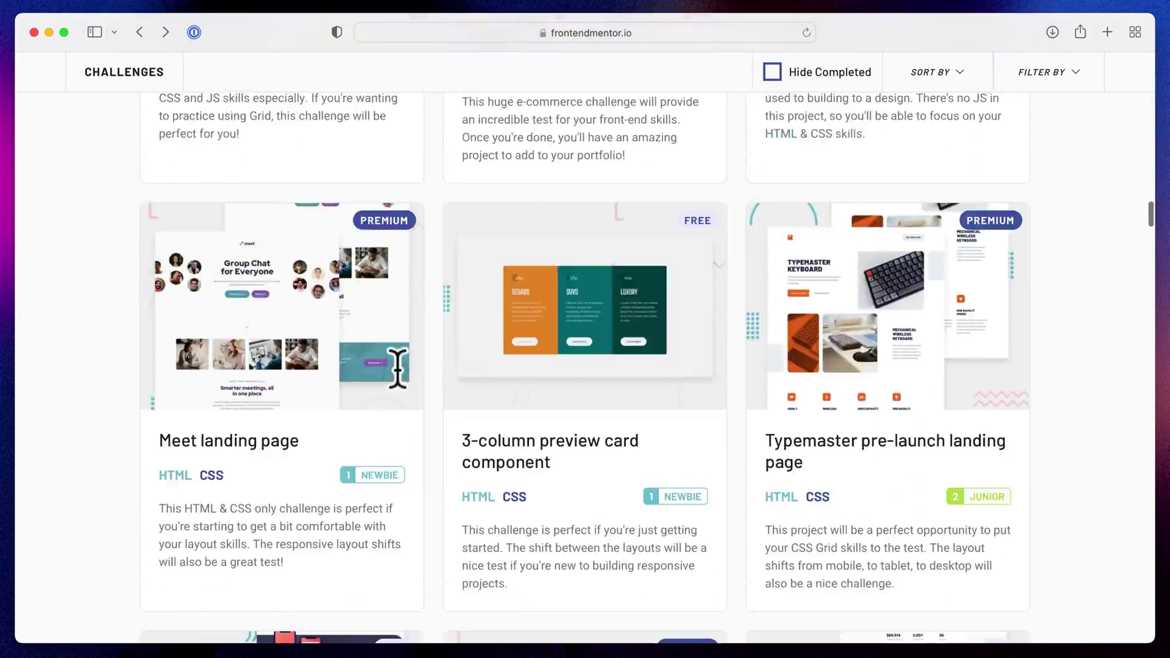
scroll(418, 387, "down", 10)
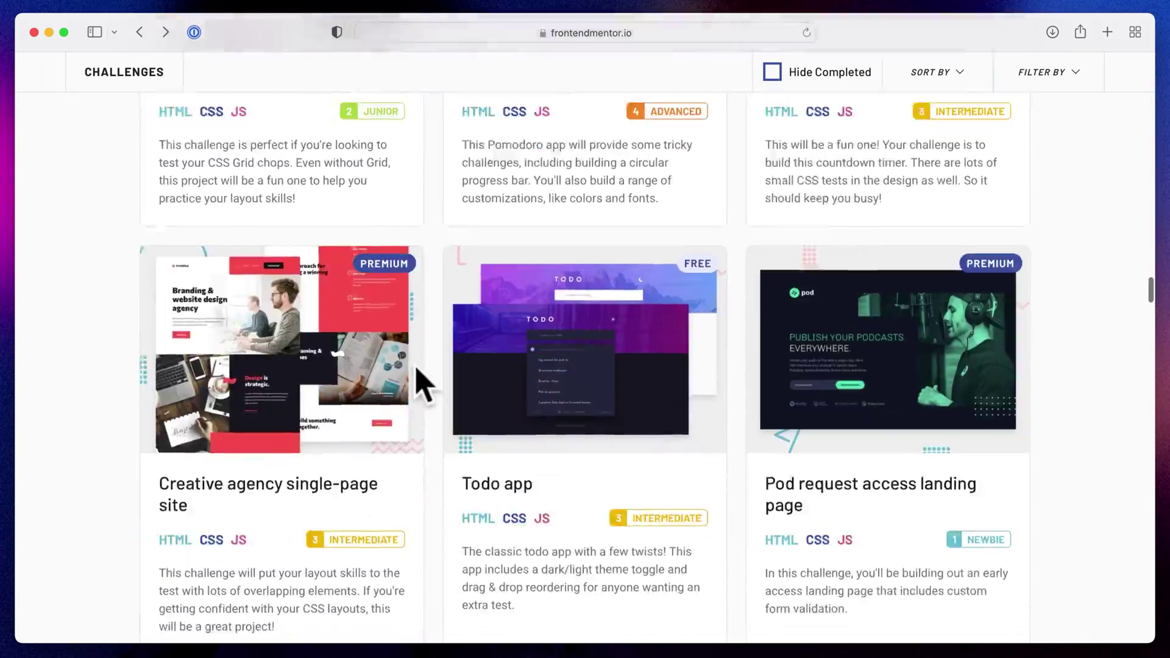
left_click(249, 474)
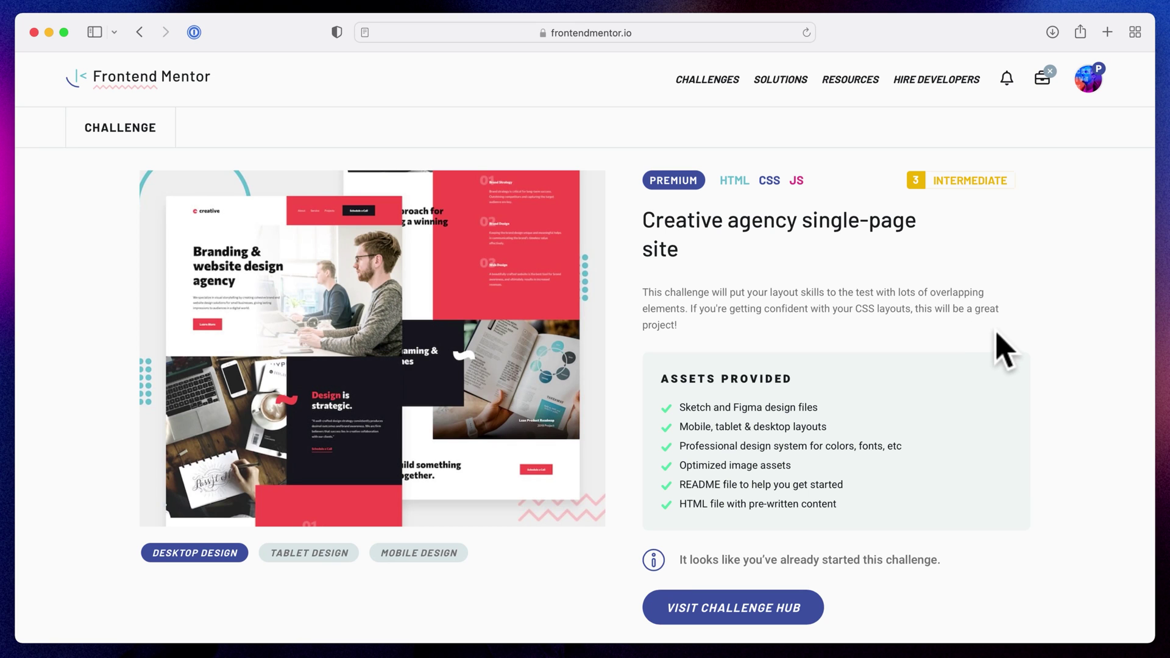
scroll(1015, 351, "down", 10)
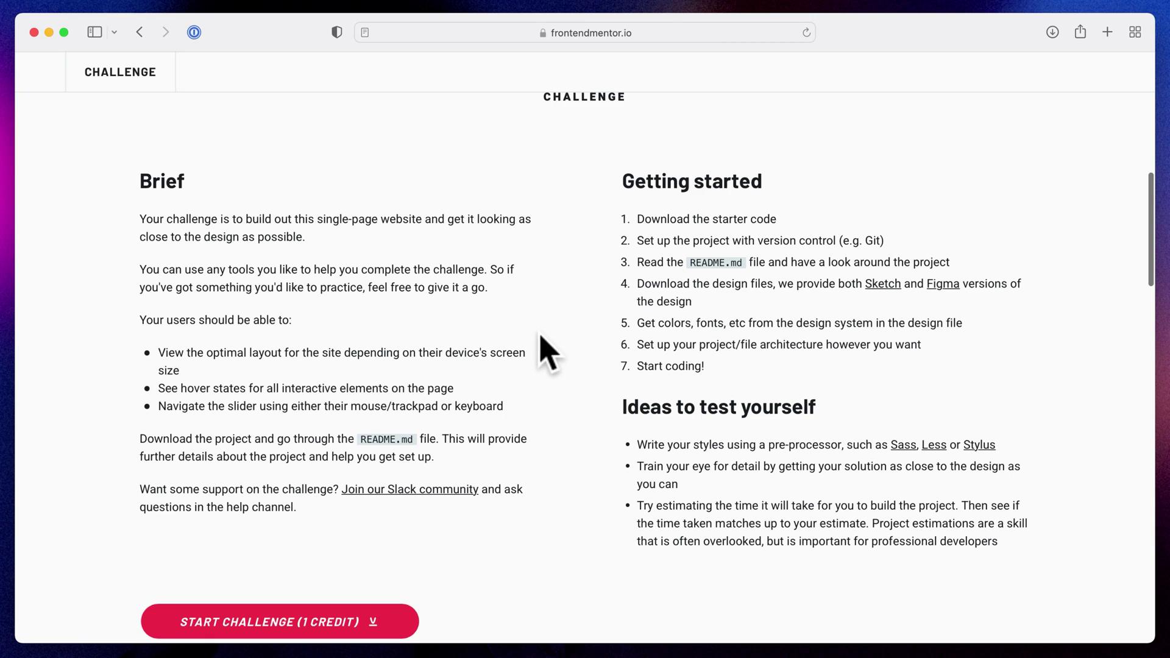
scroll(541, 348, "down", 1)
scroll(339, 317, "down", 1)
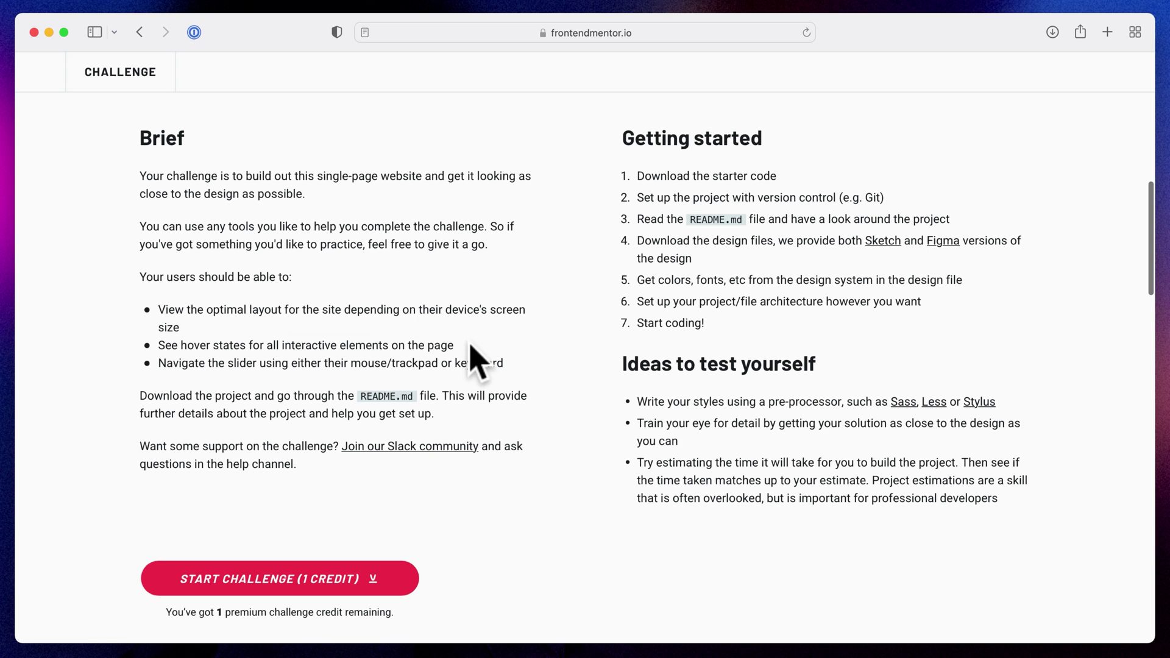
scroll(477, 362, "down", 3)
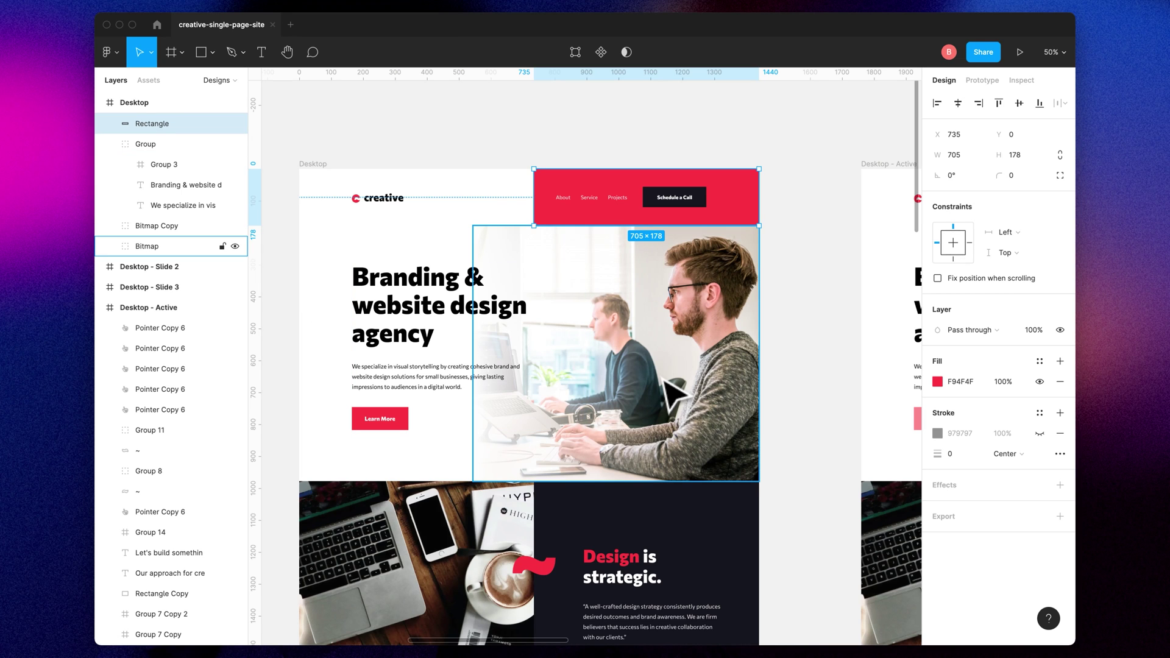
key("minus")
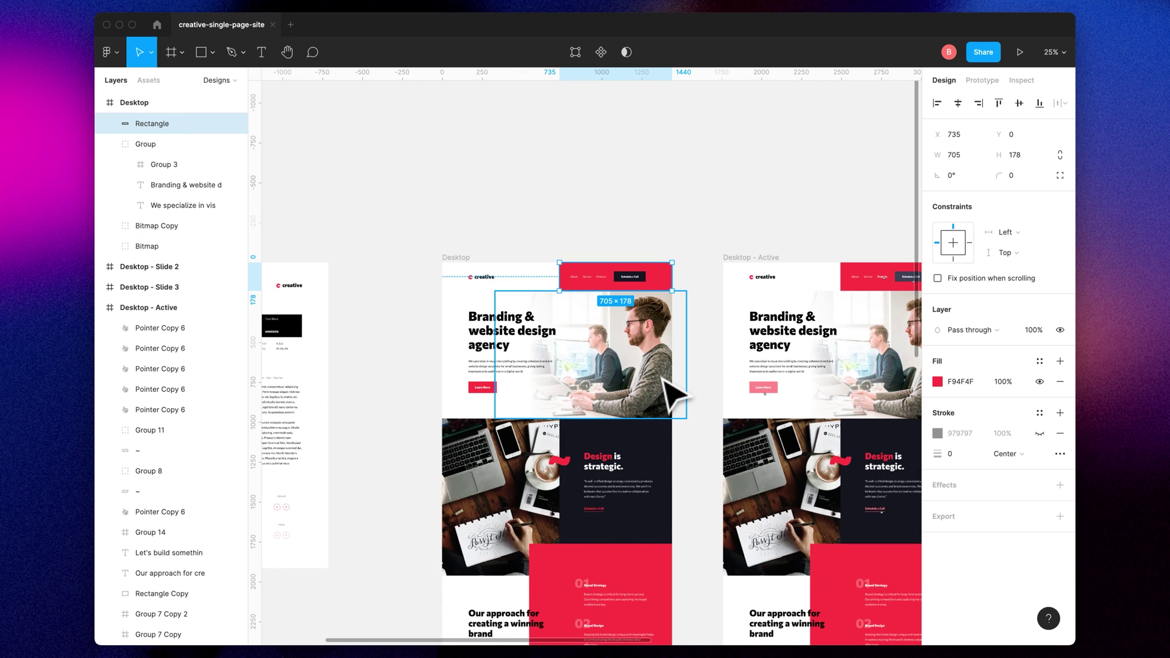
key("minus")
scroll(649, 341, "down", 5)
scroll(649, 341, "right", 2)
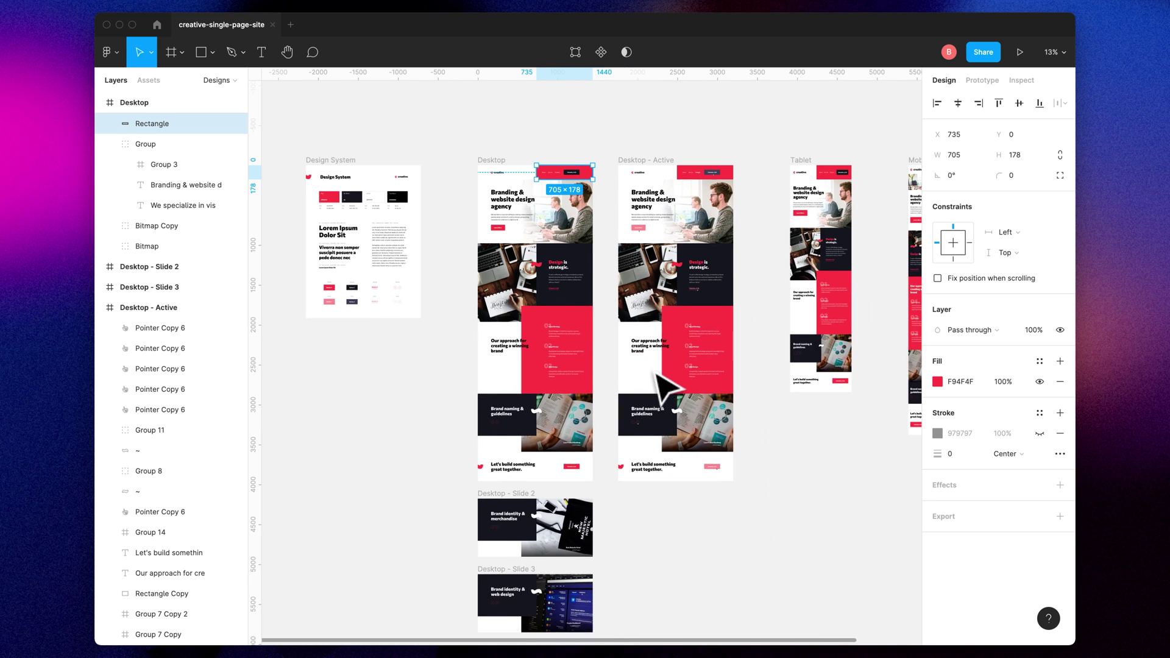
left_click(606, 449)
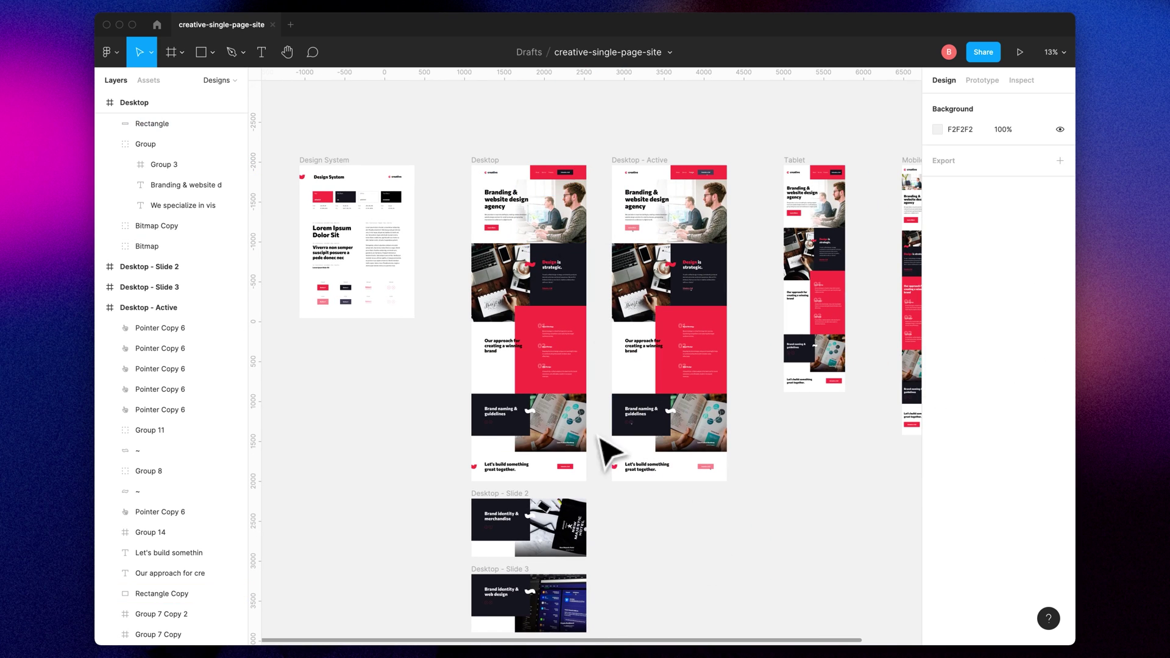
scroll(541, 366, "right", 5)
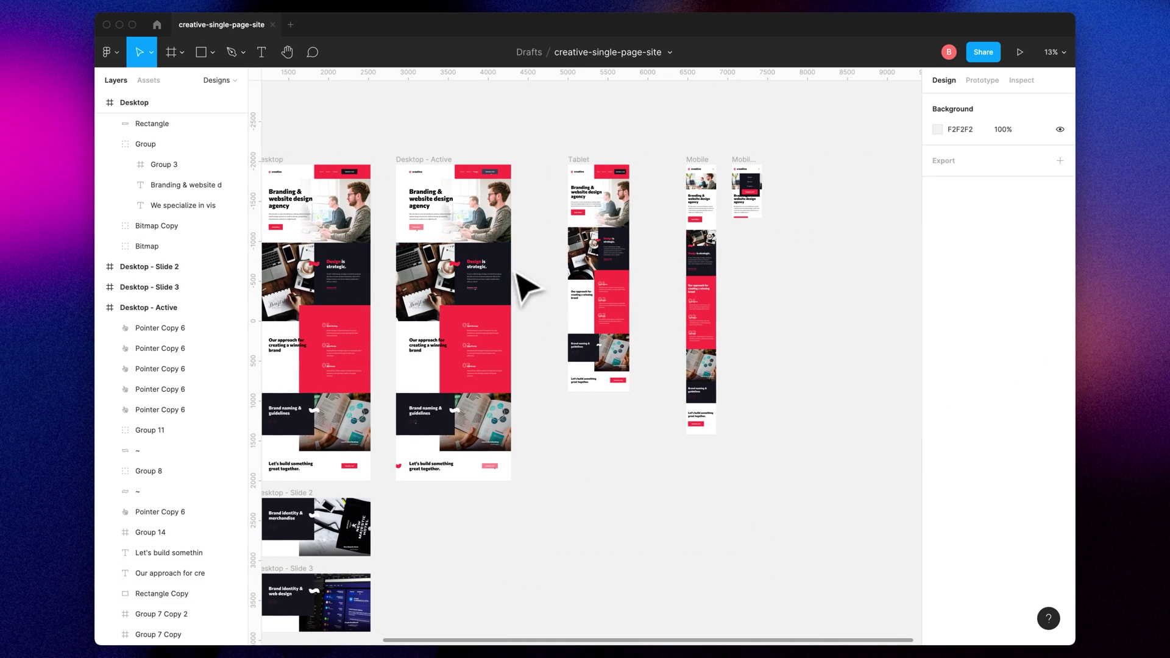
scroll(579, 271, "right", 1)
scroll(667, 263, "left", 8)
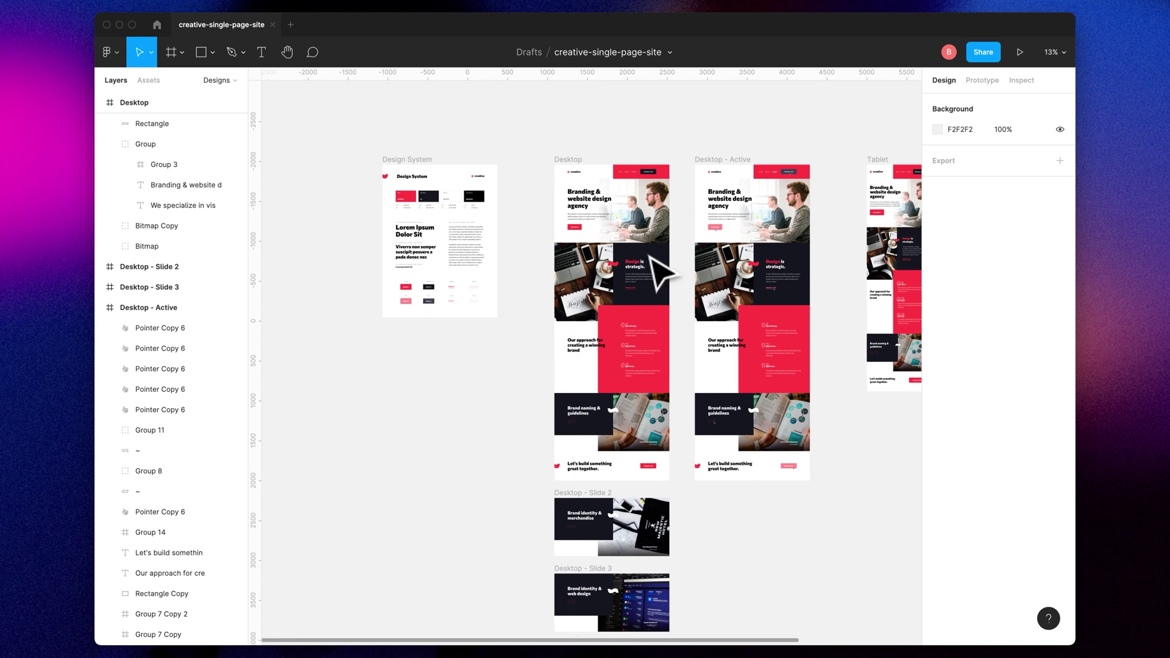
scroll(459, 212, "up", 3)
scroll(464, 229, "up", 5)
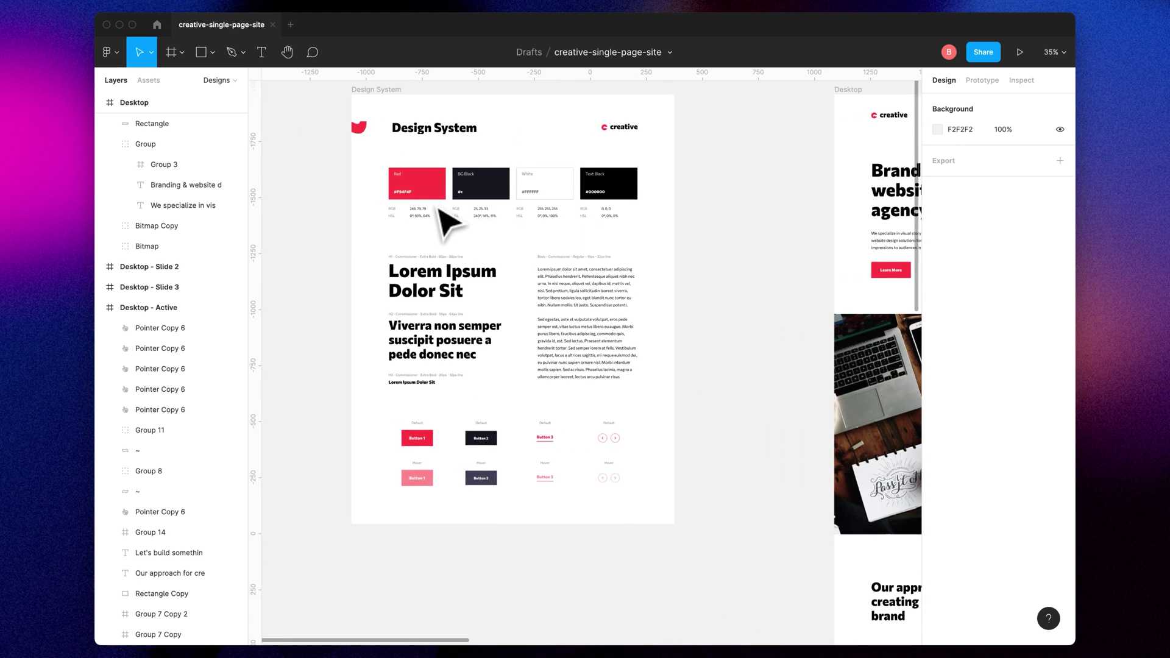
scroll(432, 224, "up", 2)
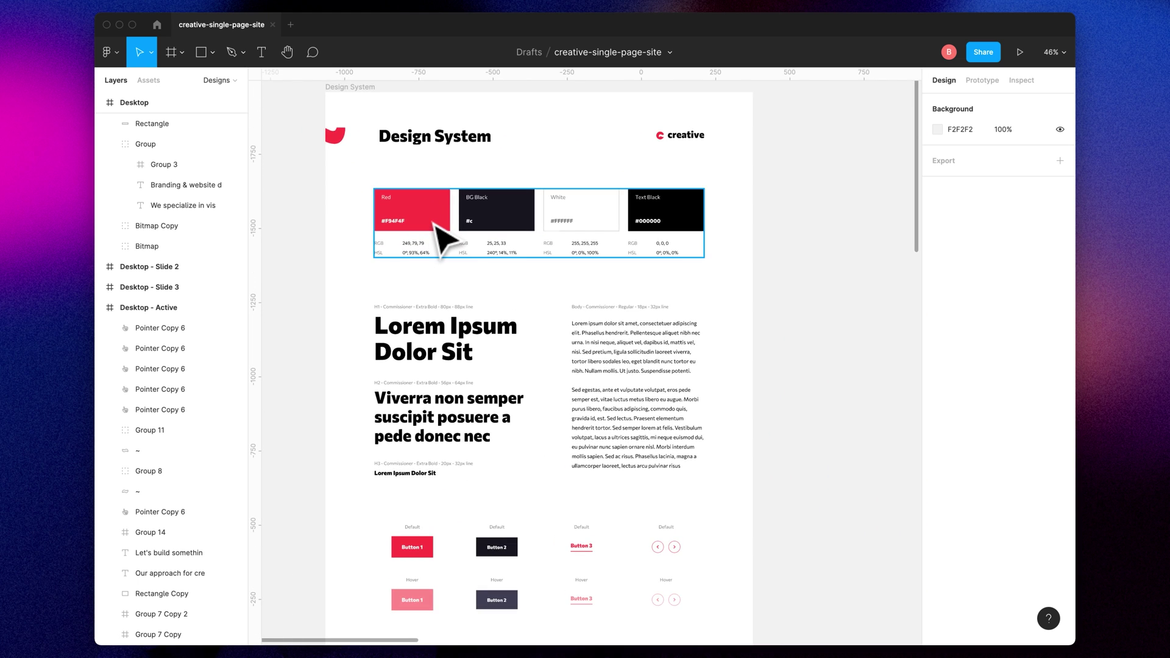
scroll(435, 224, "down", 1)
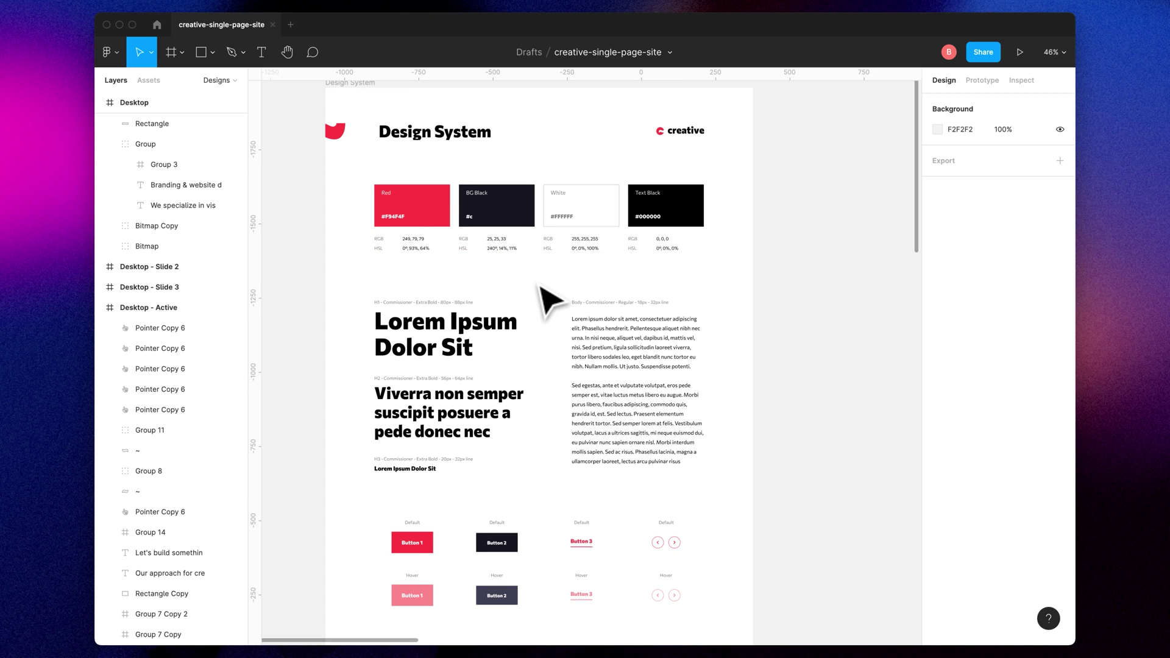
scroll(549, 300, "right", 15)
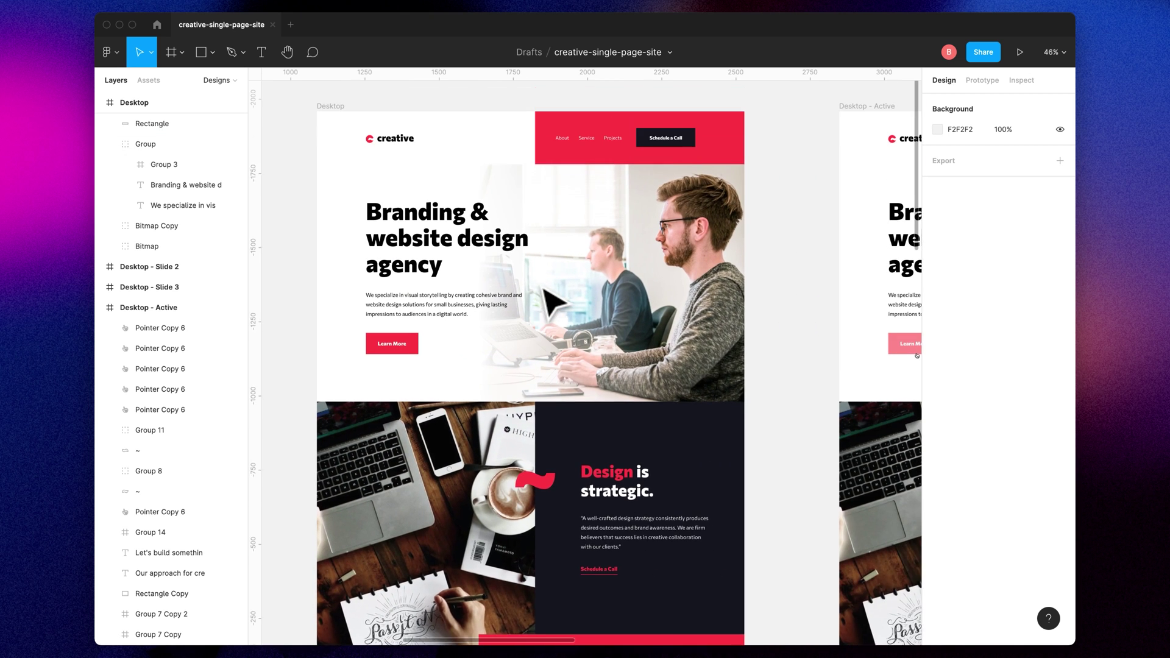
Zoom and pan the Figma canvas onto the Design System frame's colour swatches and type styles.
scroll(781, 360, "down", 5)
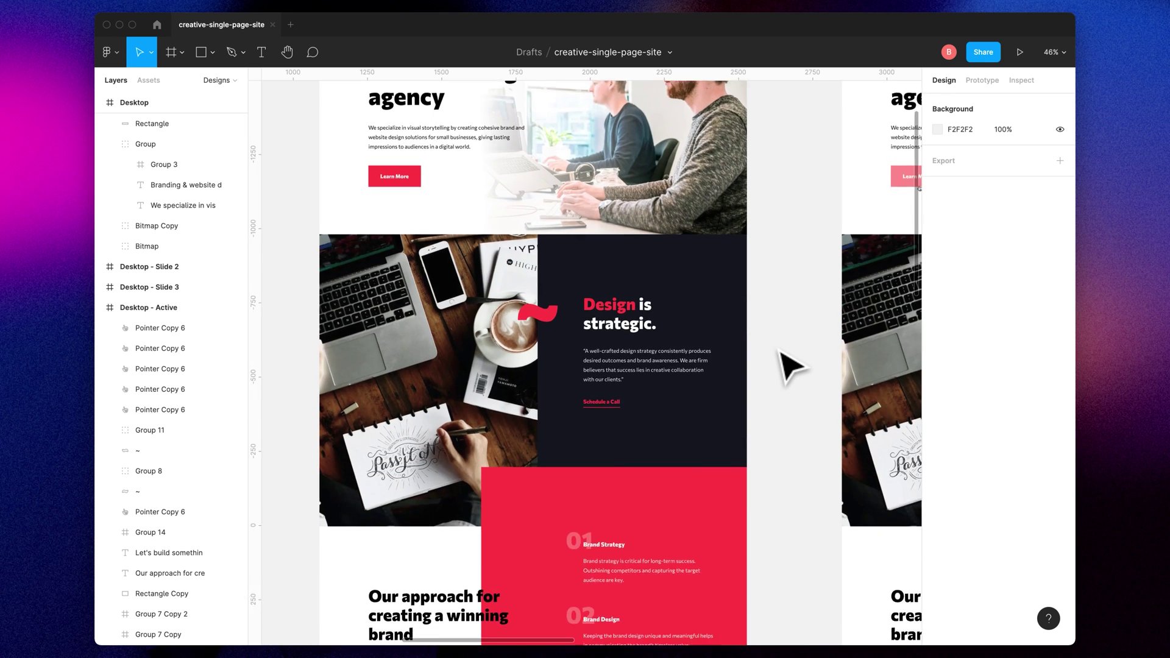
scroll(792, 366, "down", 12)
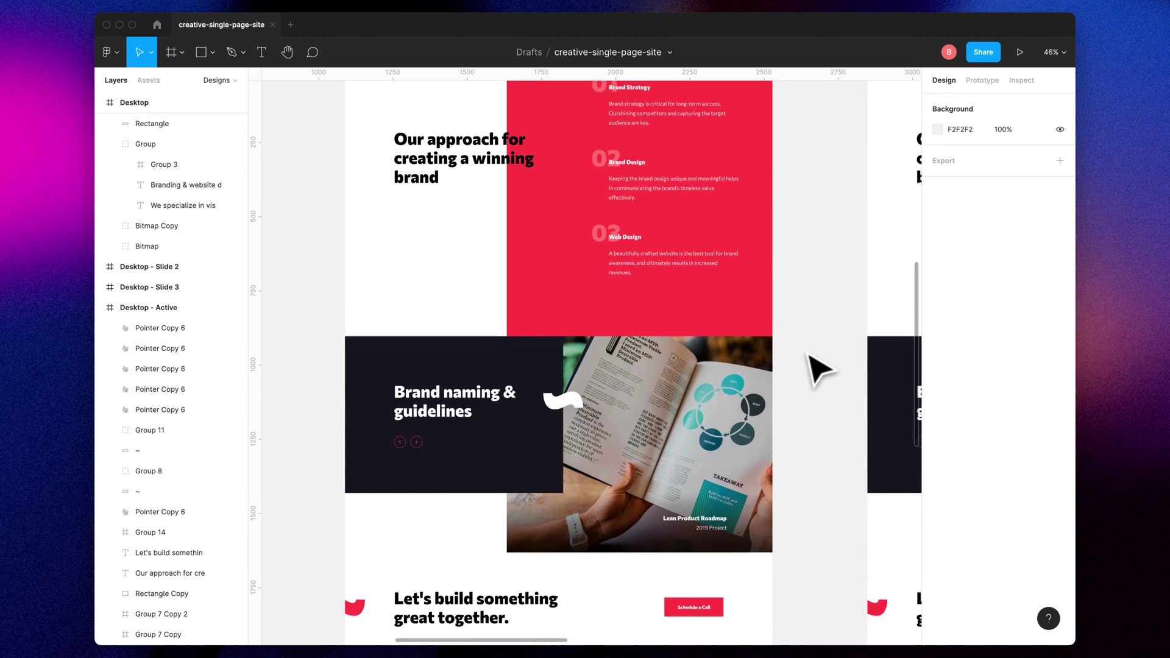
scroll(811, 372, "down", 2)
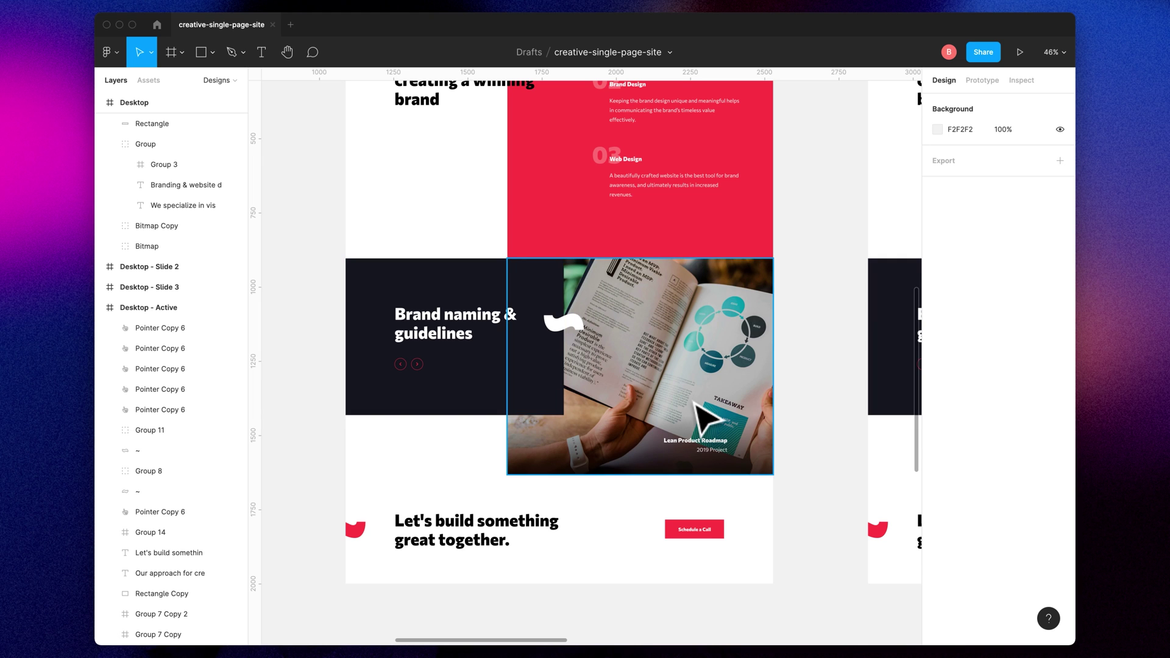
scroll(707, 421, "up", 6)
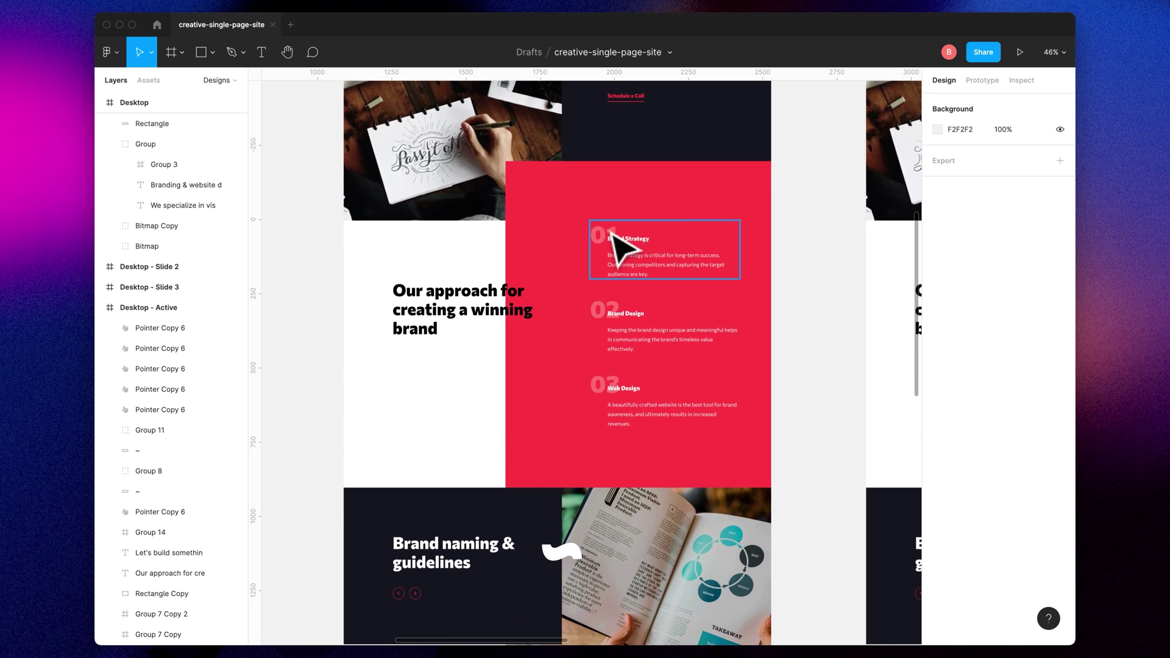
scroll(637, 329, "down", 16)
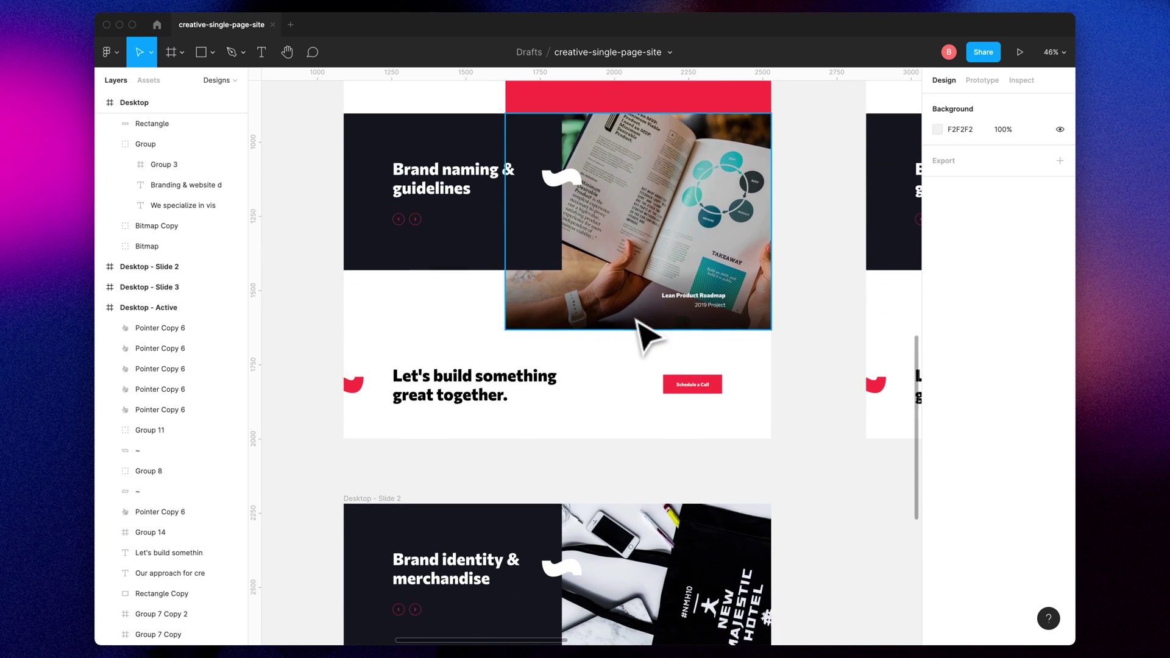
scroll(591, 354, "up", 13)
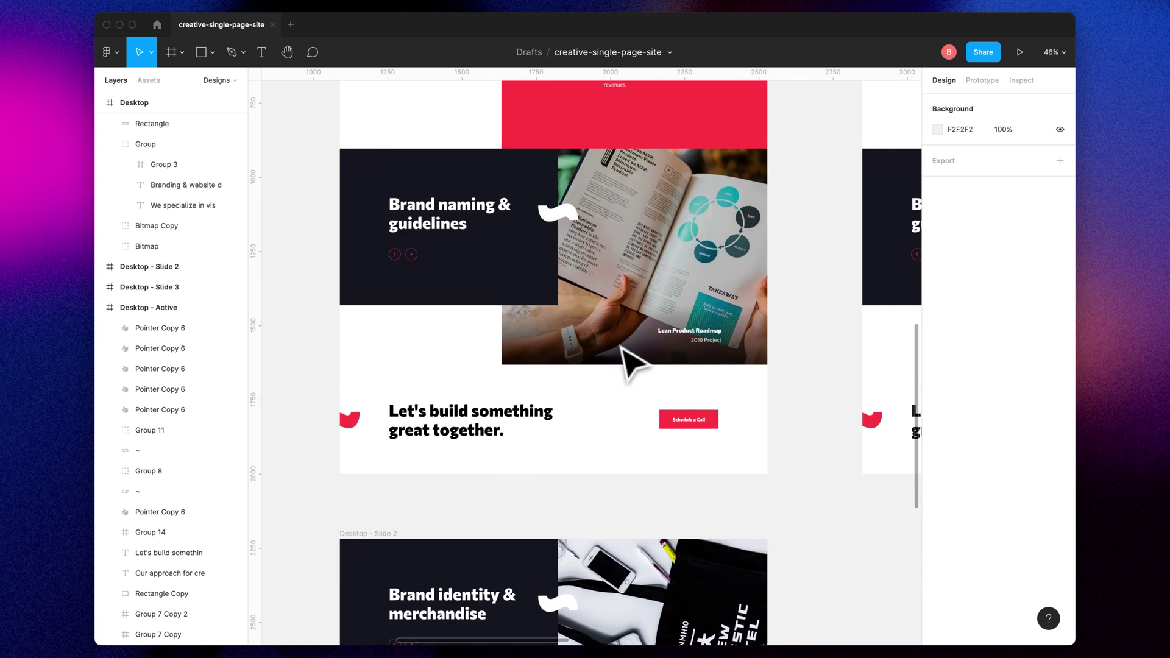
scroll(634, 363, "down", 14)
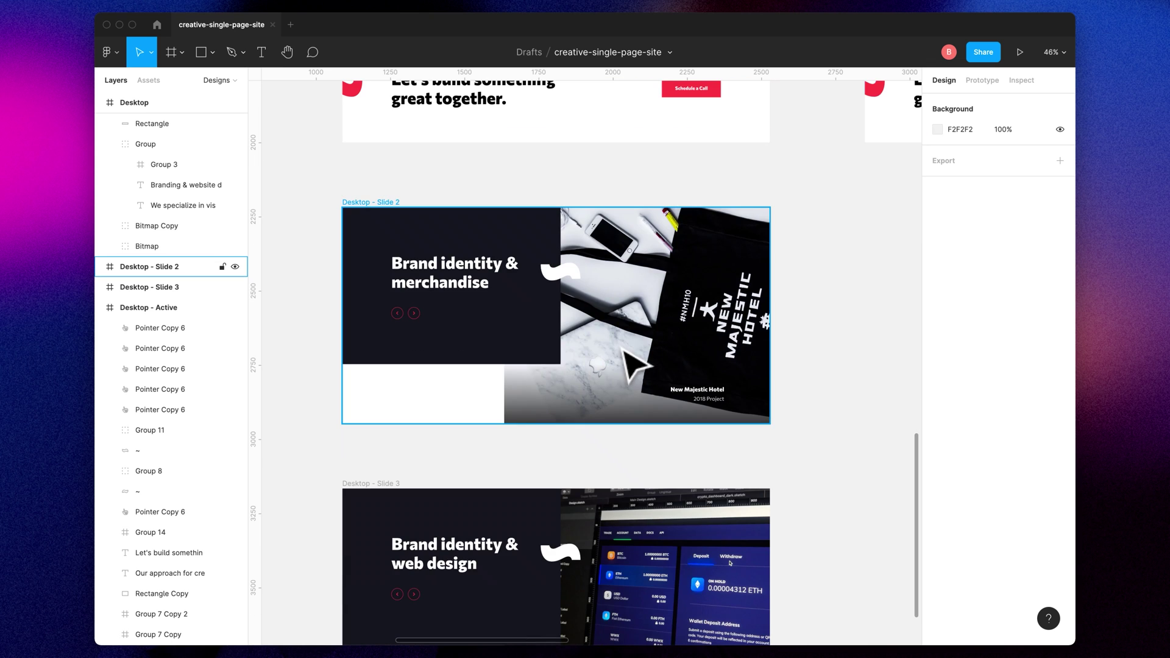
scroll(418, 312, "up", 5)
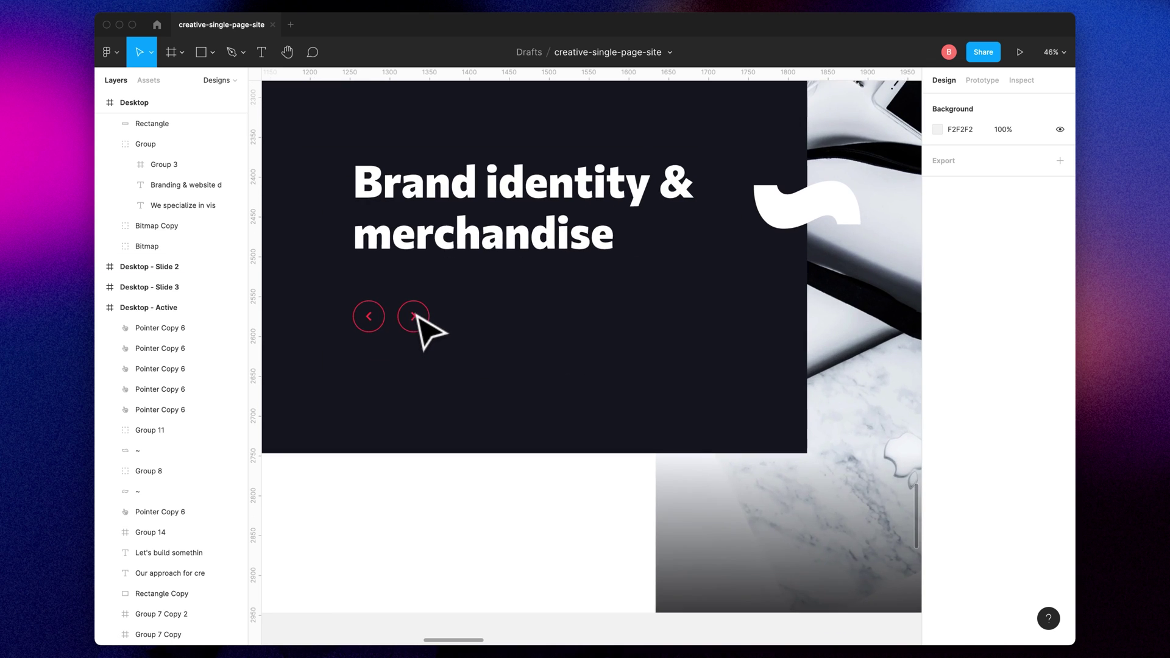
scroll(417, 312, "down", 3)
scroll(420, 314, "down", 4)
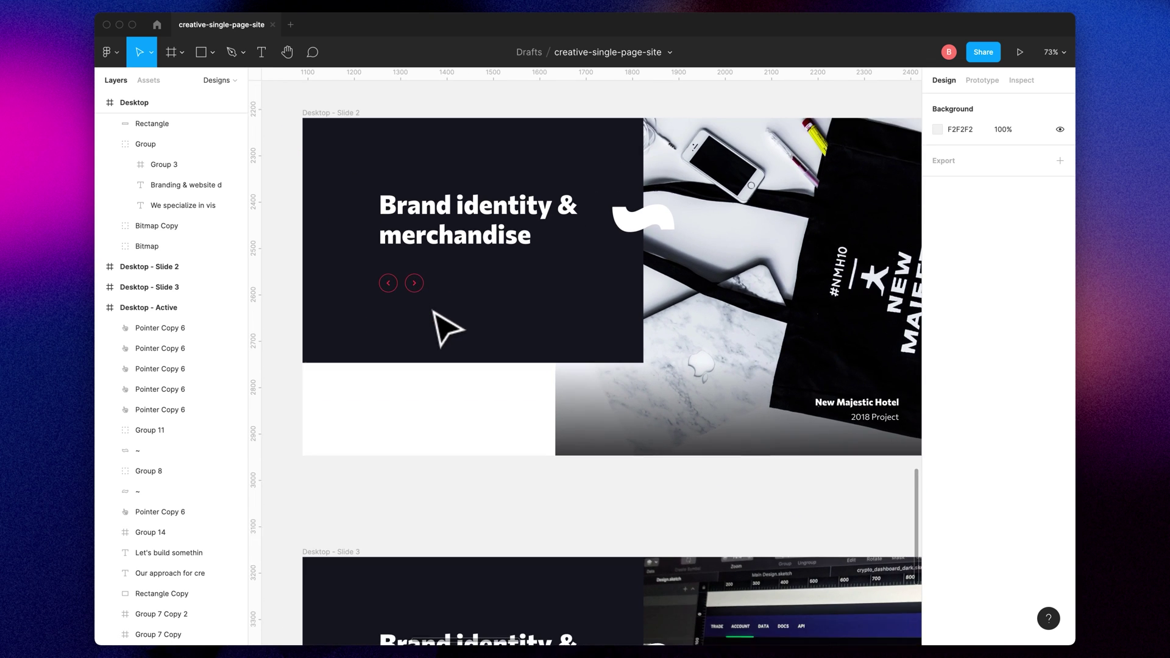
scroll(504, 298, "down", 6)
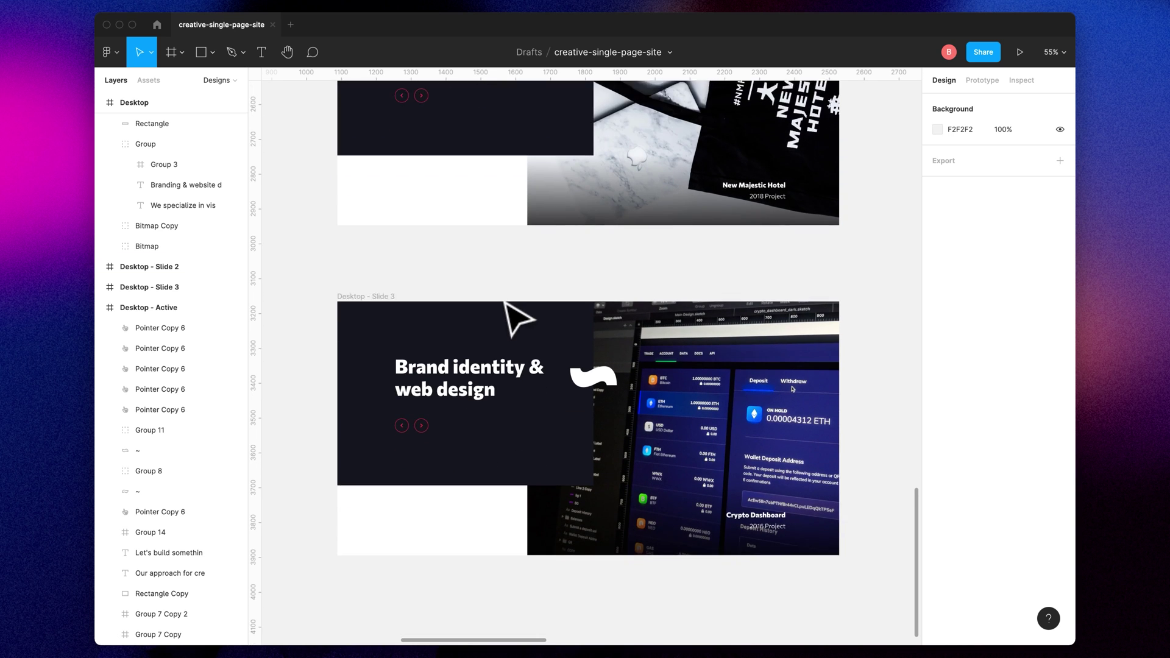
scroll(455, 286, "up", 6)
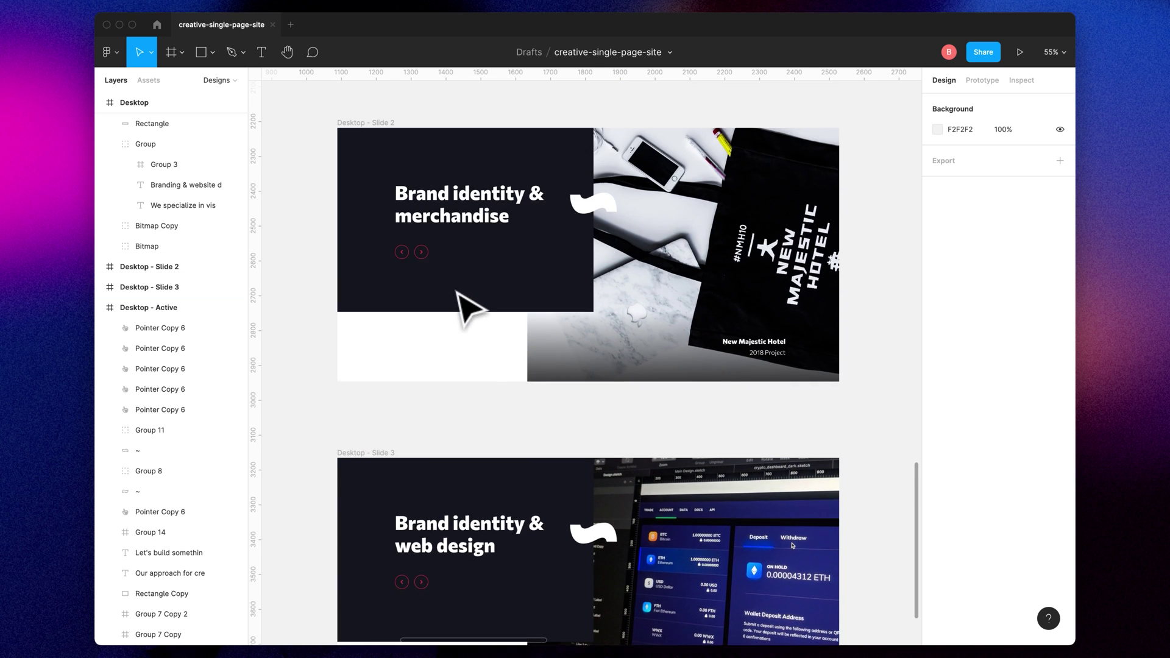
scroll(482, 290, "up", 12)
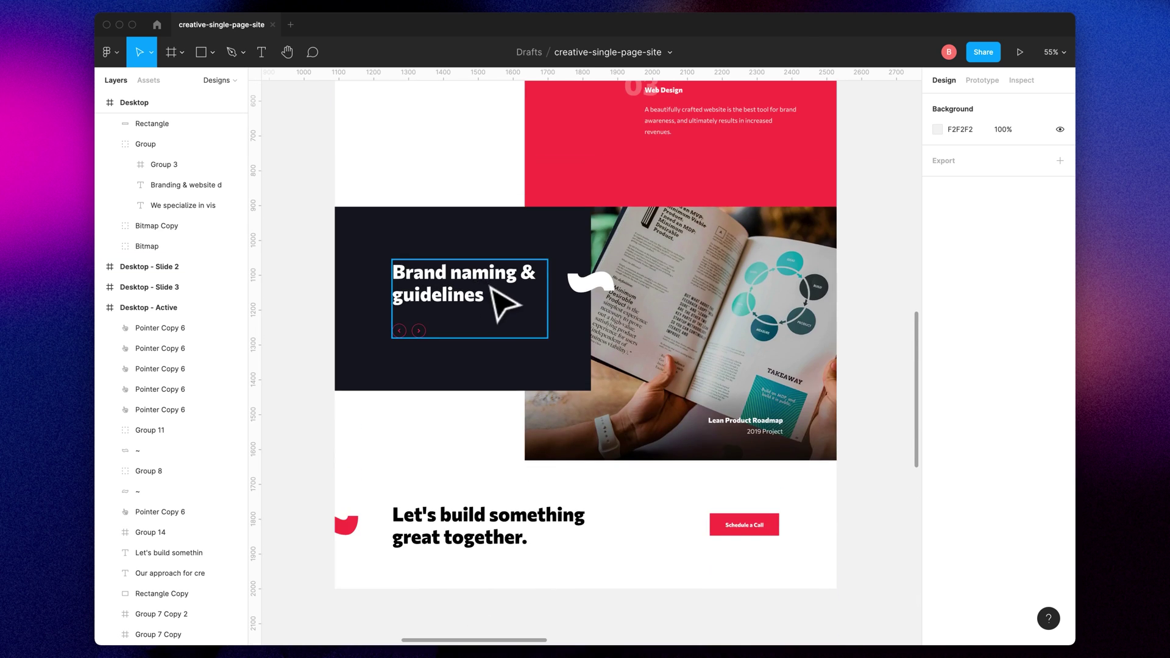
scroll(439, 290, "down", 15)
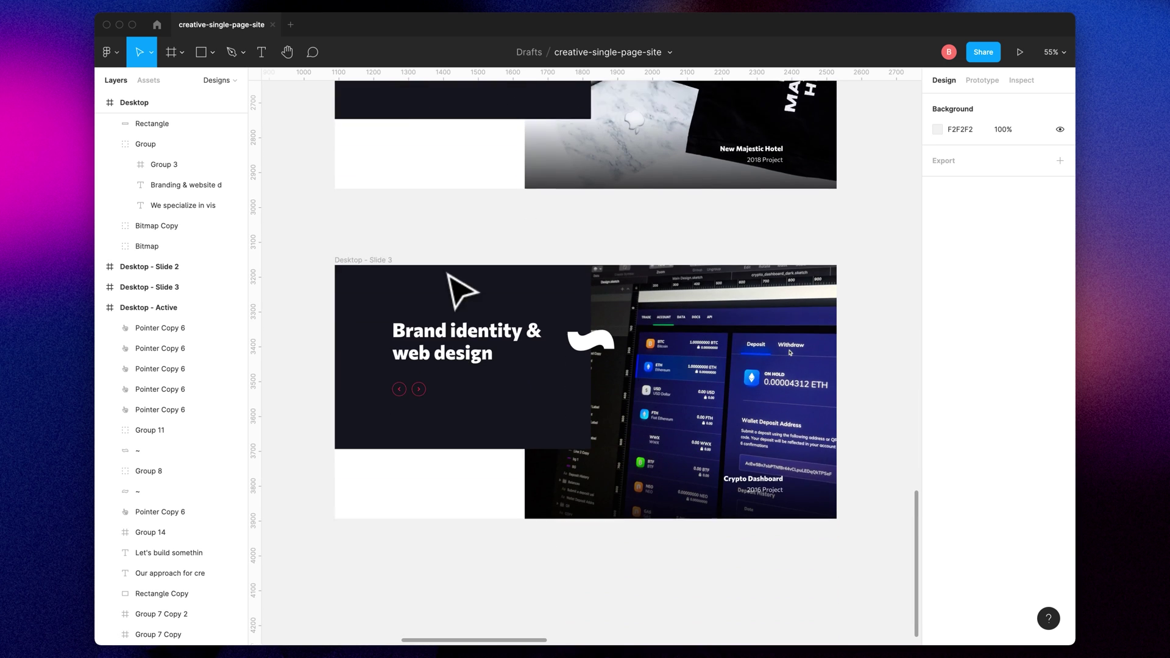
scroll(473, 298, "down", 5)
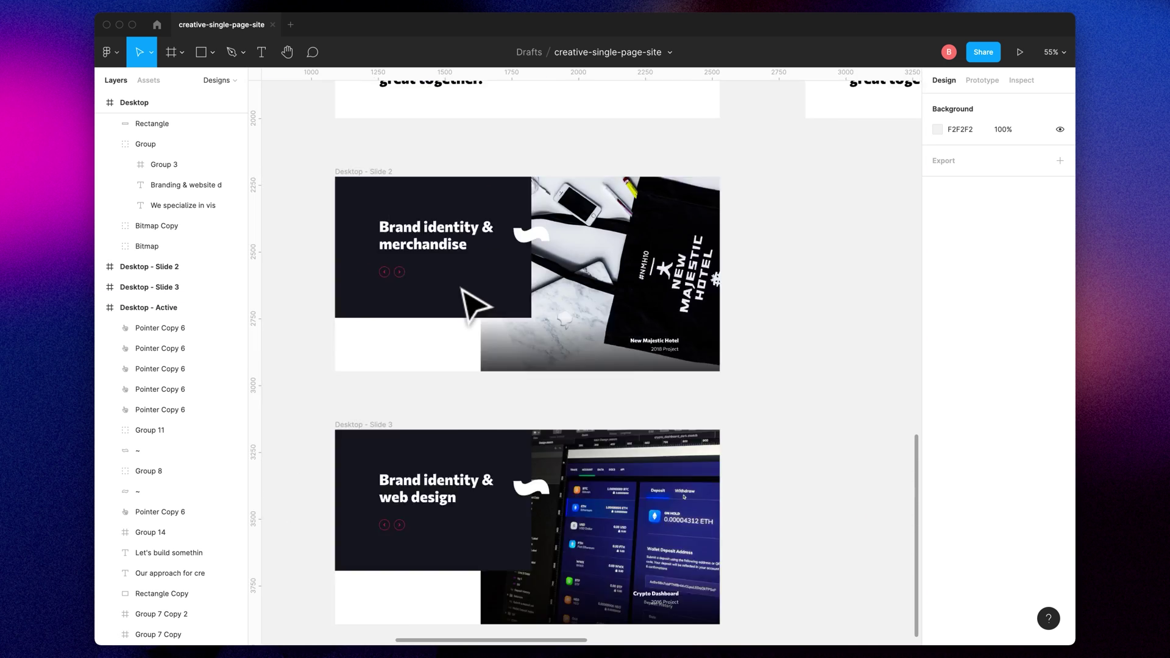
scroll(464, 291, "up", 6)
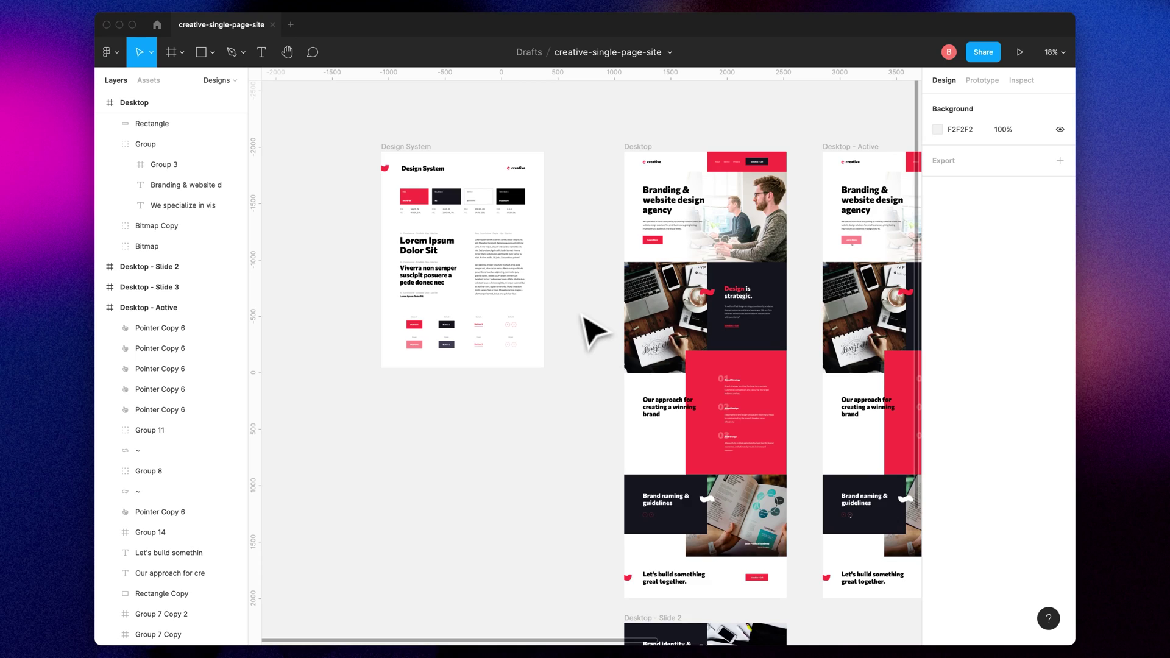
scroll(392, 222, "down", 3)
scroll(384, 274, "up", 8)
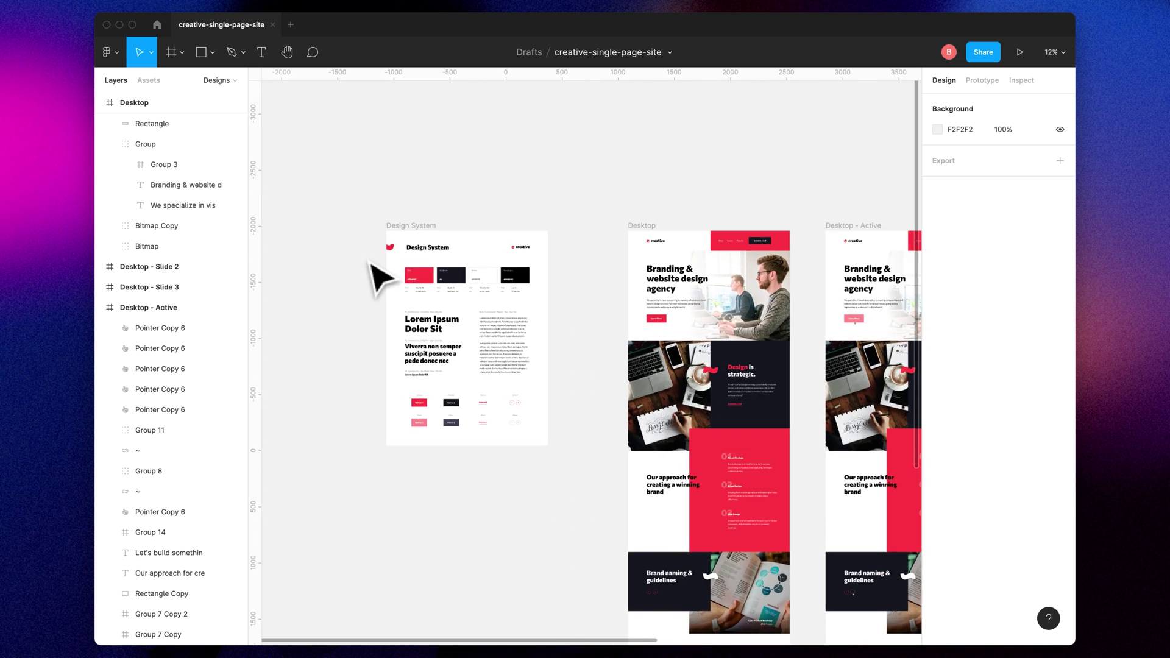
scroll(372, 268, "down", 2)
scroll(386, 272, "right", 3)
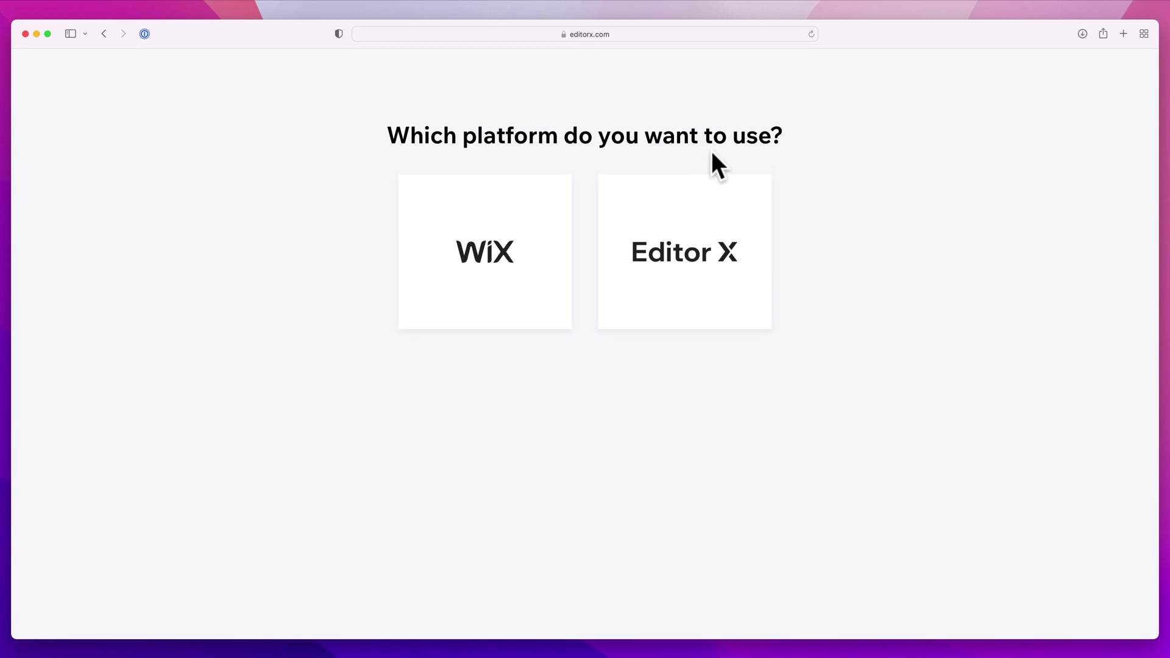
Choose Editor X, skip the site-type question, and start from a Blank Canvas.
left_click(717, 320)
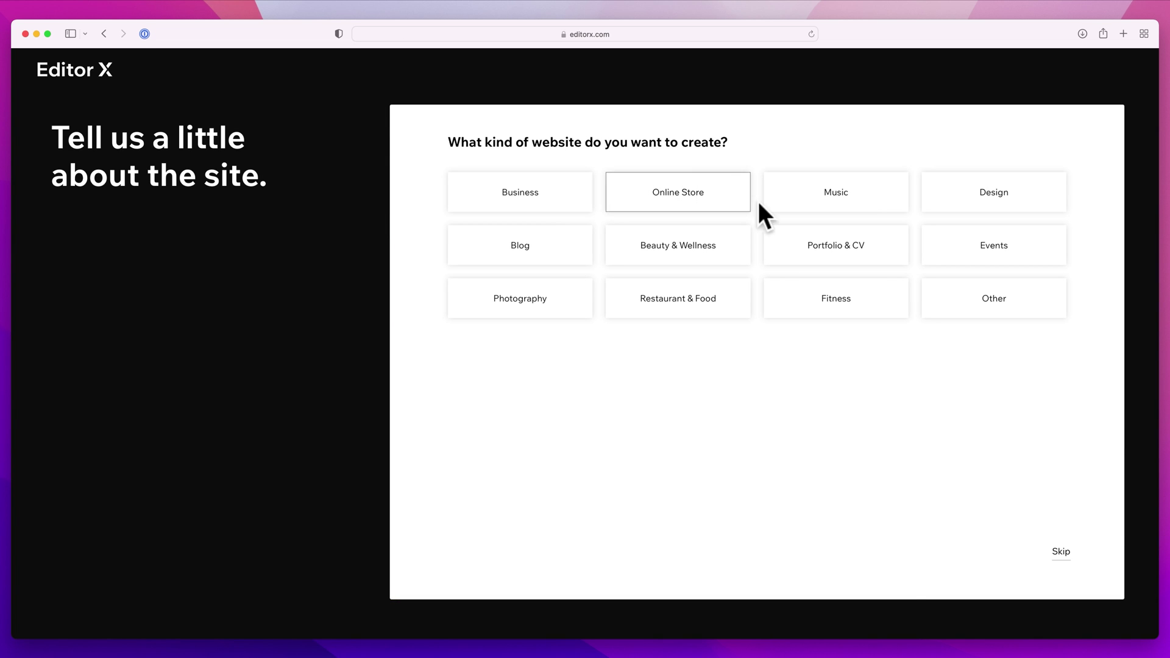
left_click(547, 196)
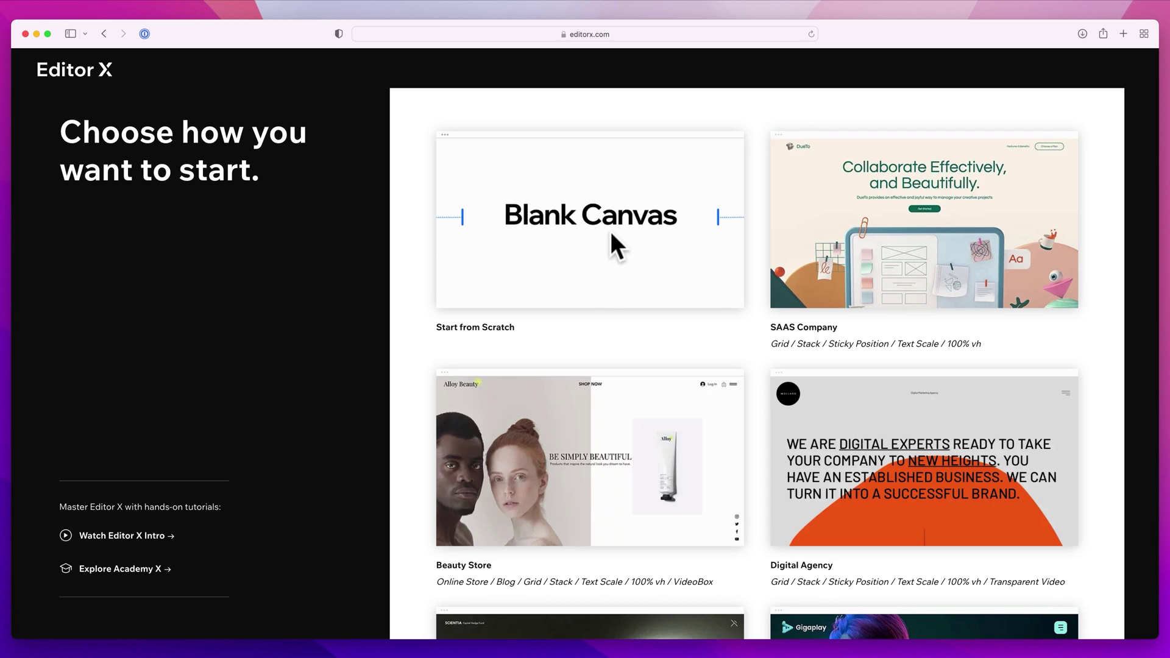
left_click(610, 233)
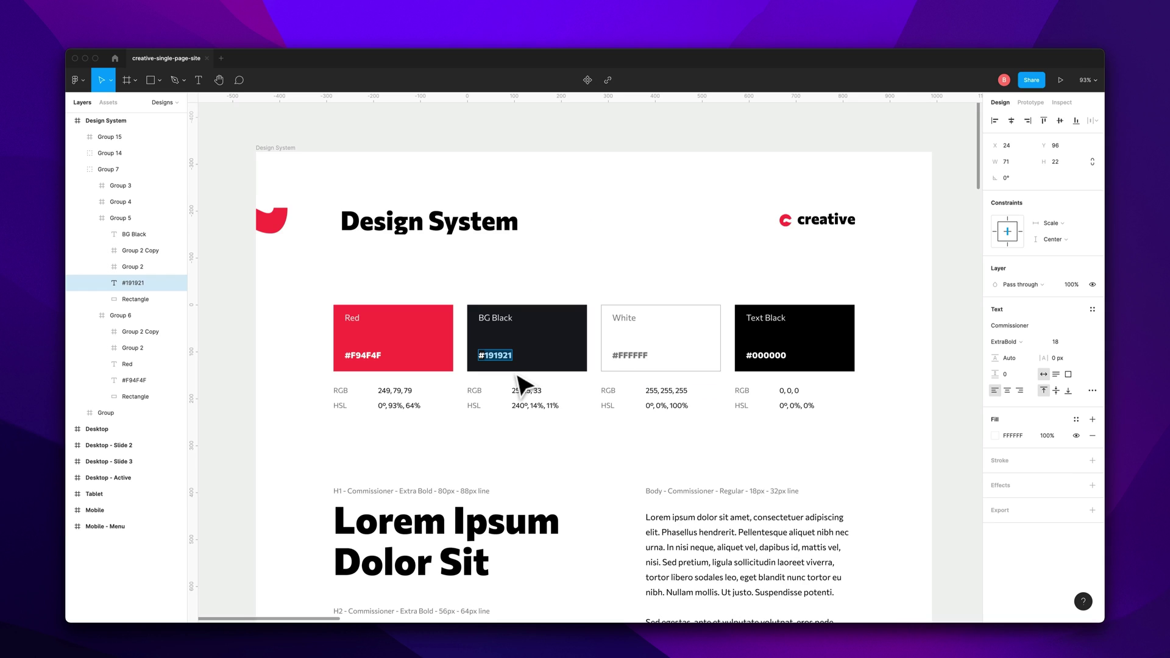
Set the Editor X action colours to the design's red #F94F4F.
scroll(525, 382, "up", 3)
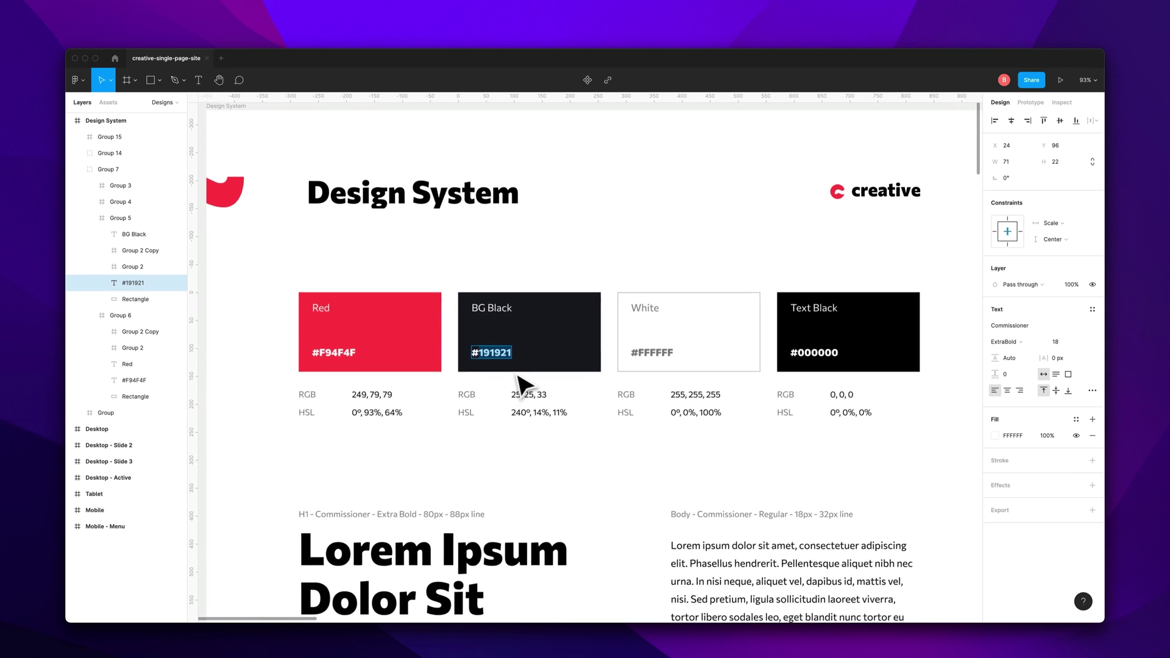
left_click(323, 352)
key("super+Tab")
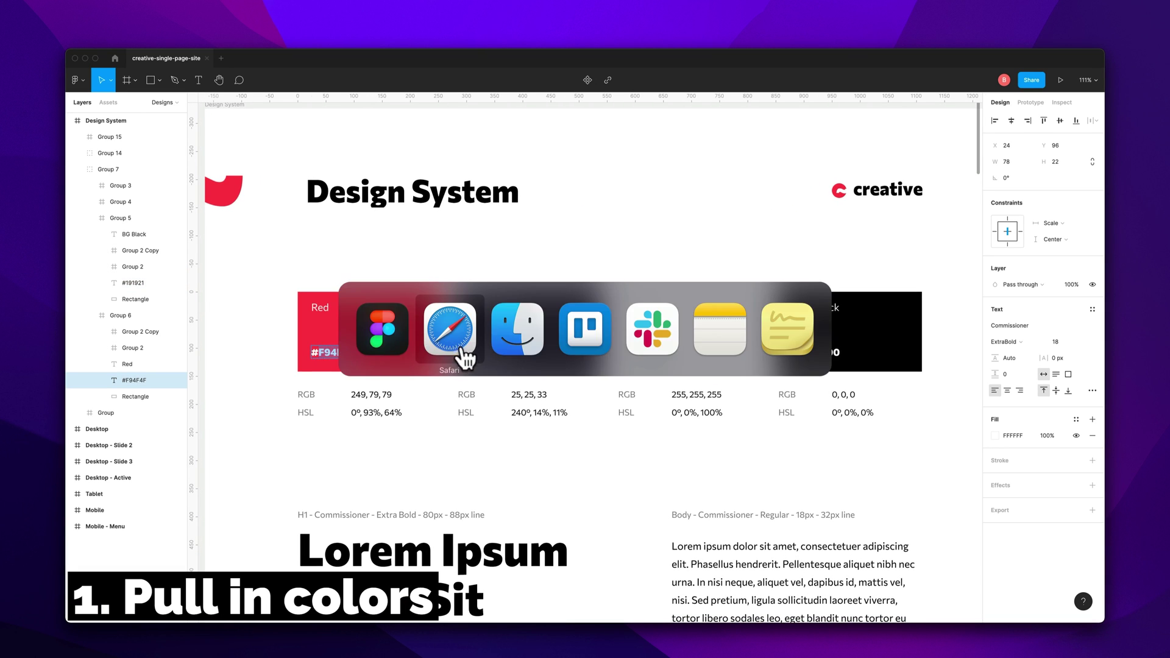
left_click(191, 285)
type("#F94F4F")
left_click(437, 400)
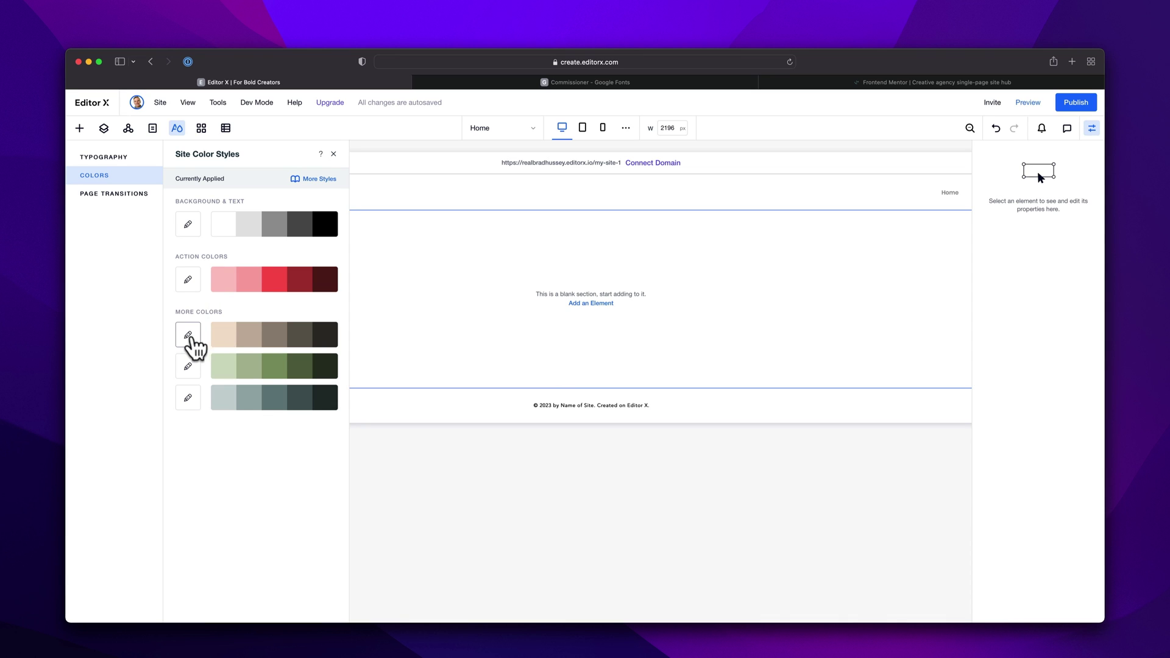
Paste the copied hex into the first More Colors row and apply it.
left_click(189, 336)
left_click(408, 429)
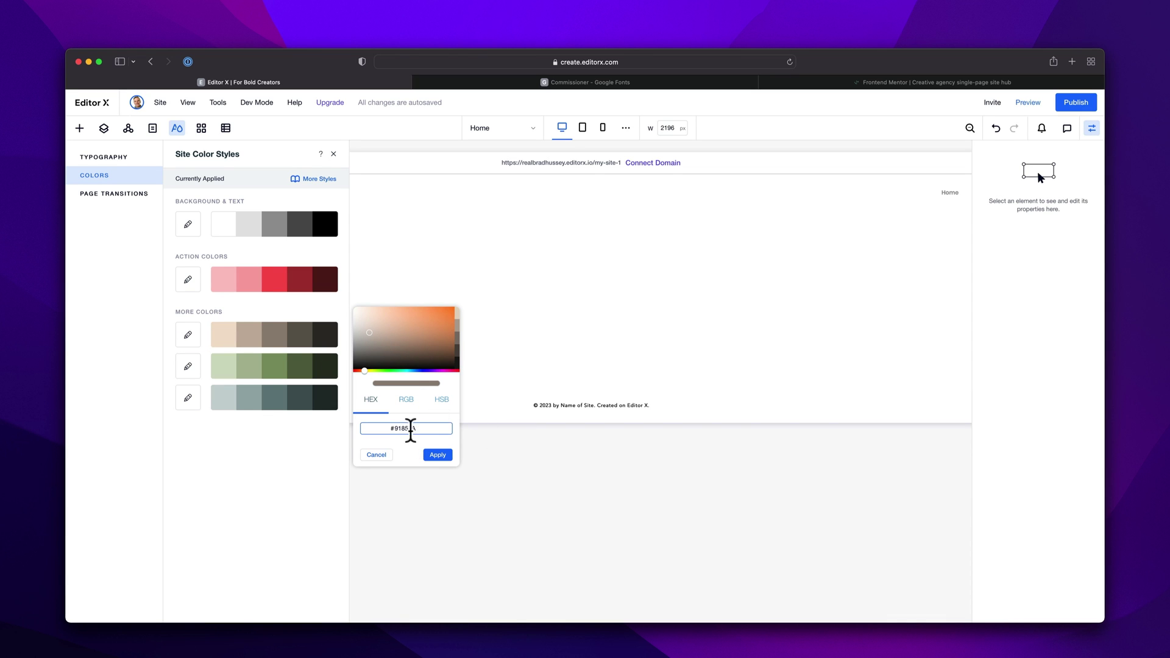
key("super+v")
left_click(440, 455)
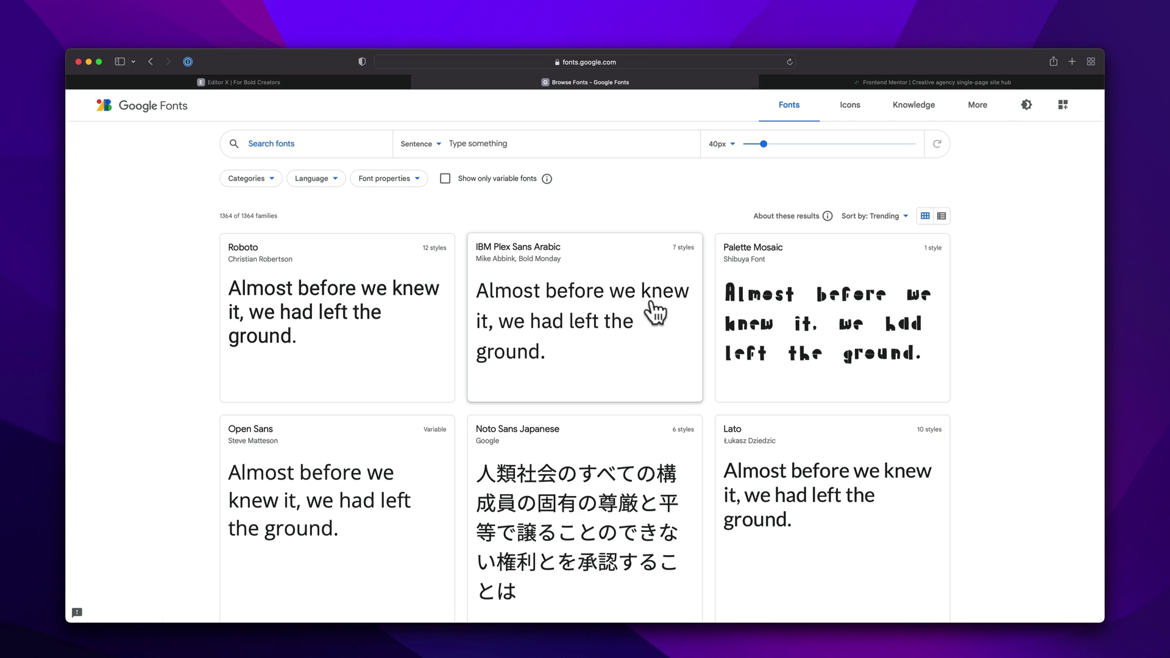
Find Commissioner on Google Fonts and upload all its .ttf files through Heading 1's Upload Fonts.
type("commissioner")
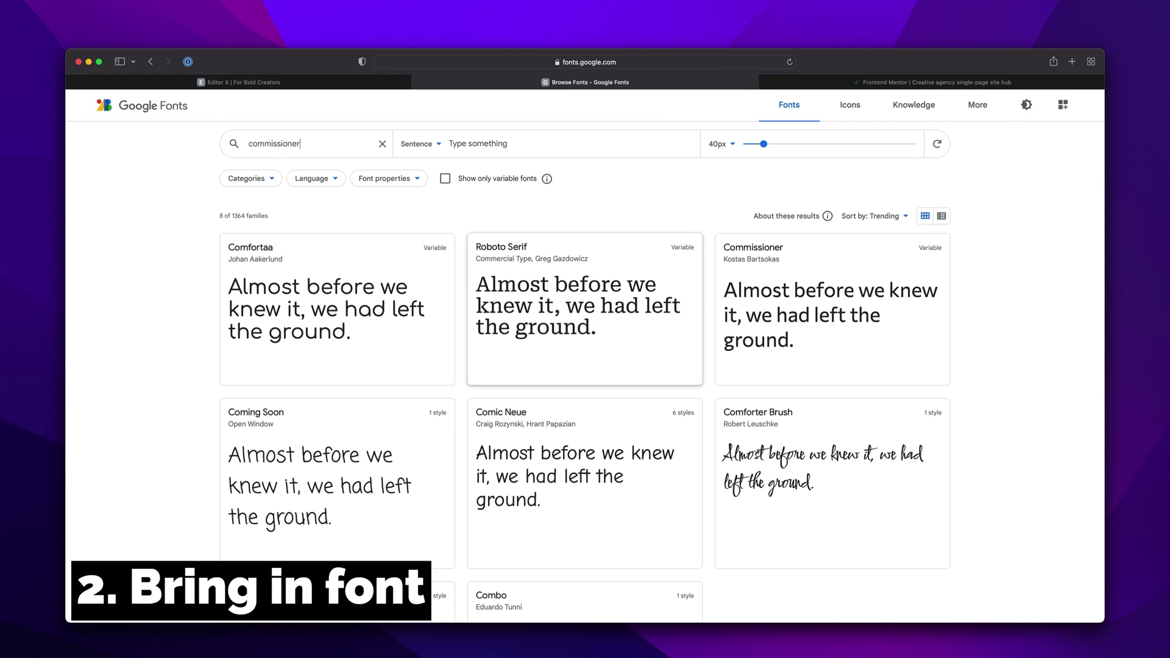
left_click(317, 295)
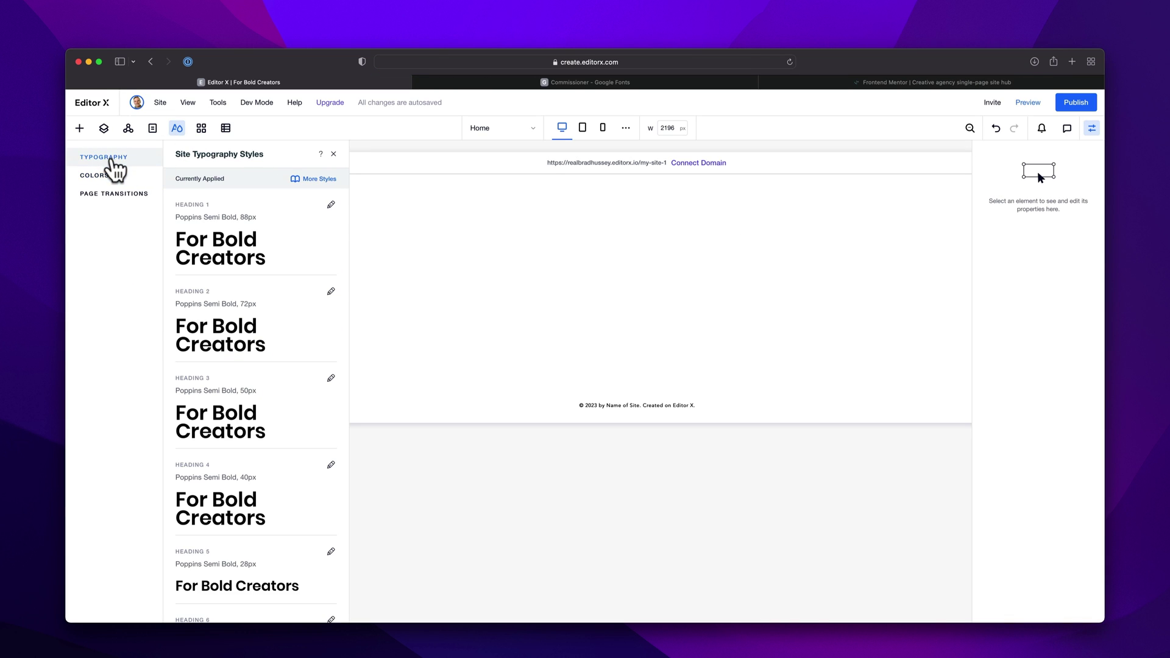
left_click(331, 206)
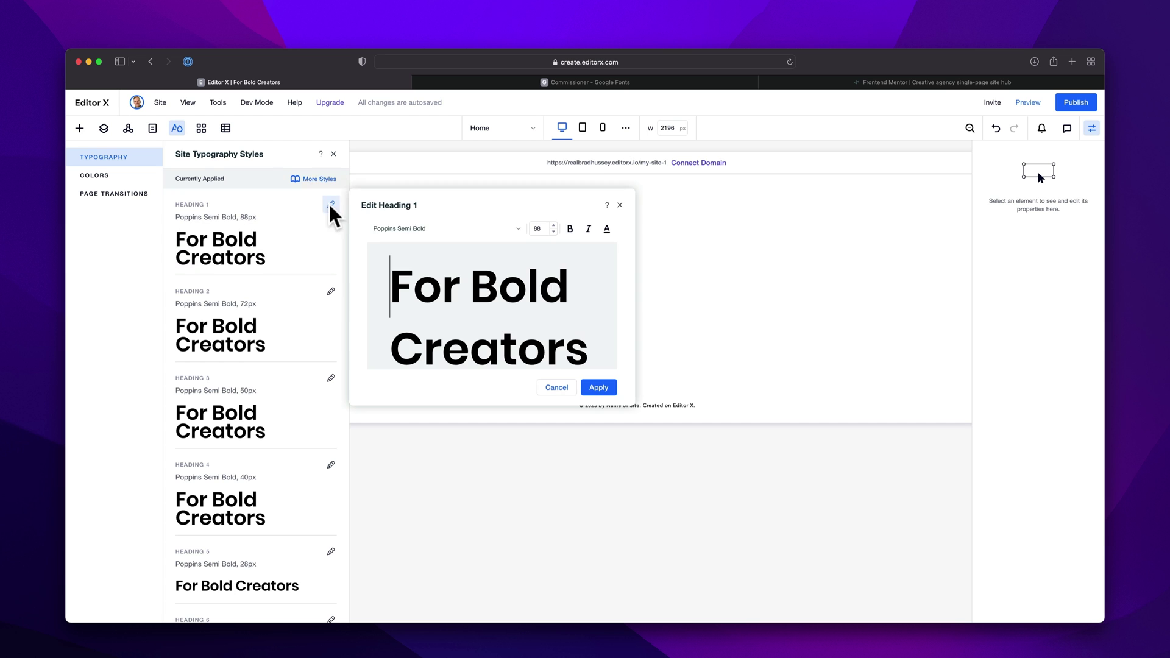
left_click(449, 235)
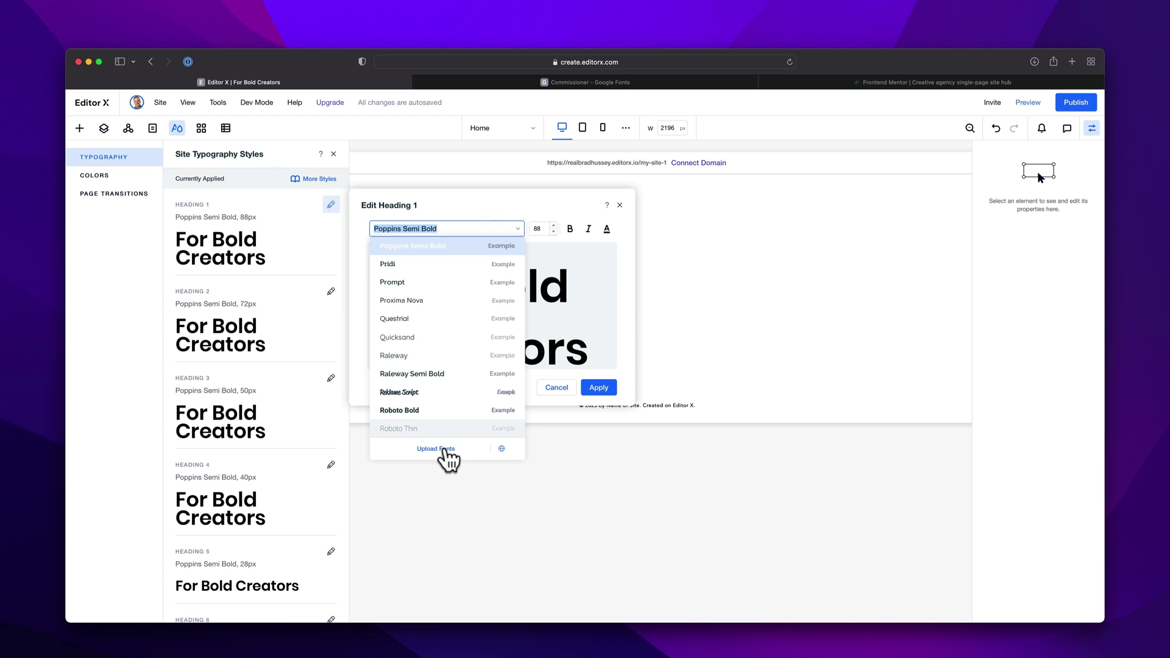
left_click(444, 450)
left_click(684, 295)
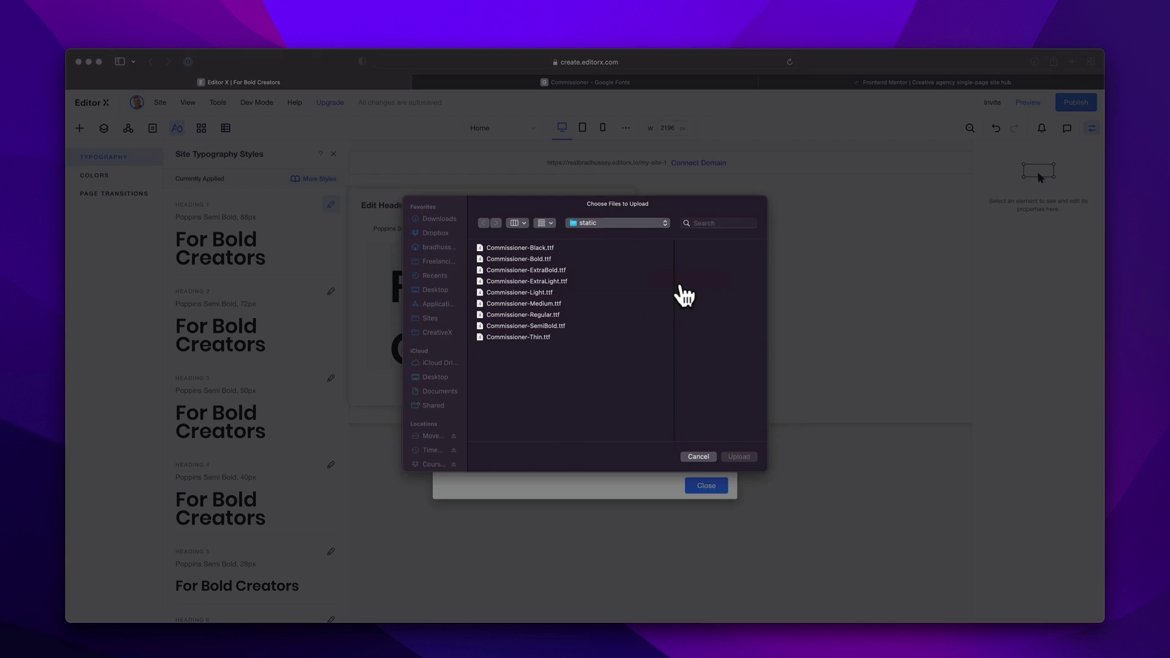
key("super+a")
left_click(742, 478)
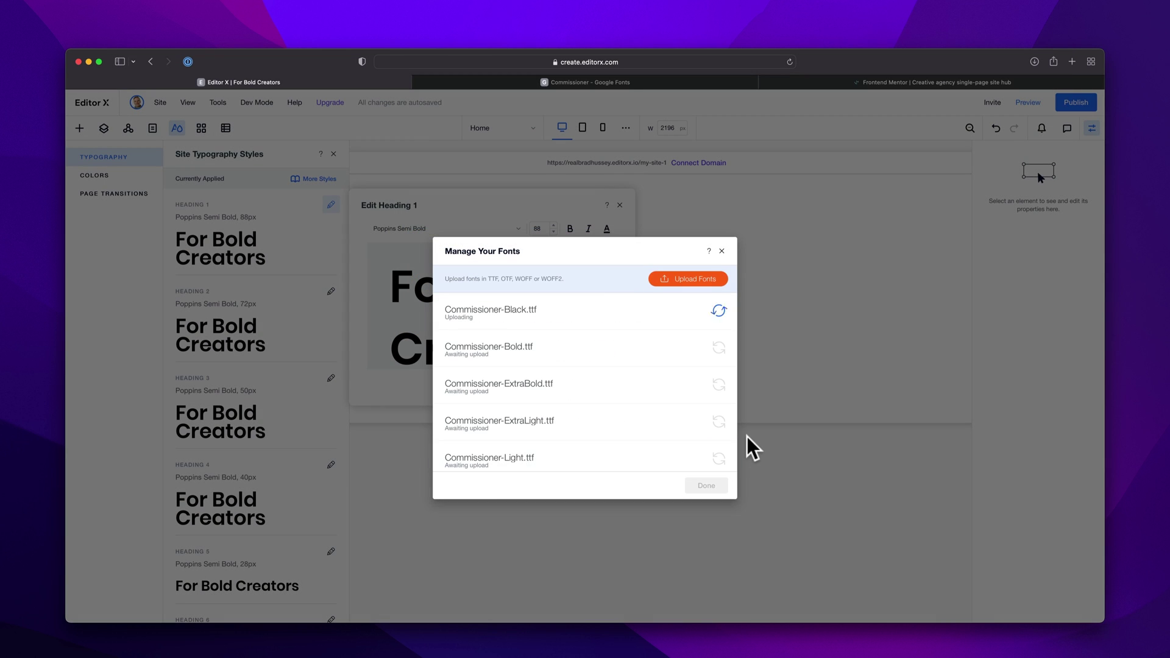
Set Heading 1 to Commissioner Extra Bold at 80px.
left_click(708, 486)
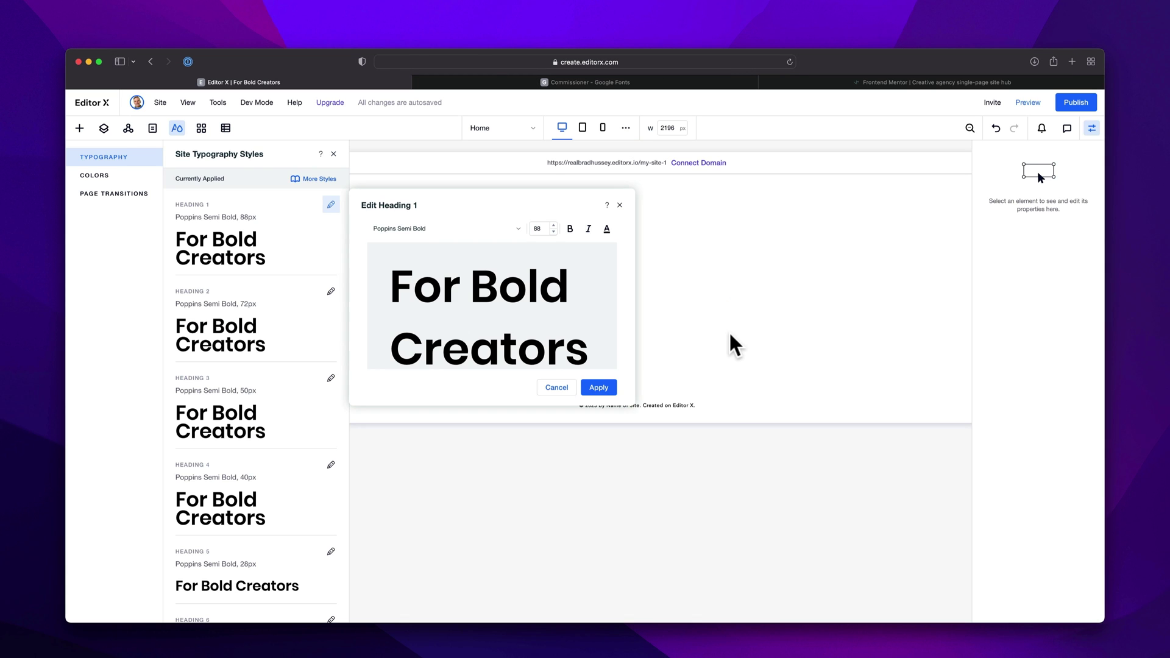
left_click(430, 230)
type("Commissioner Thin")
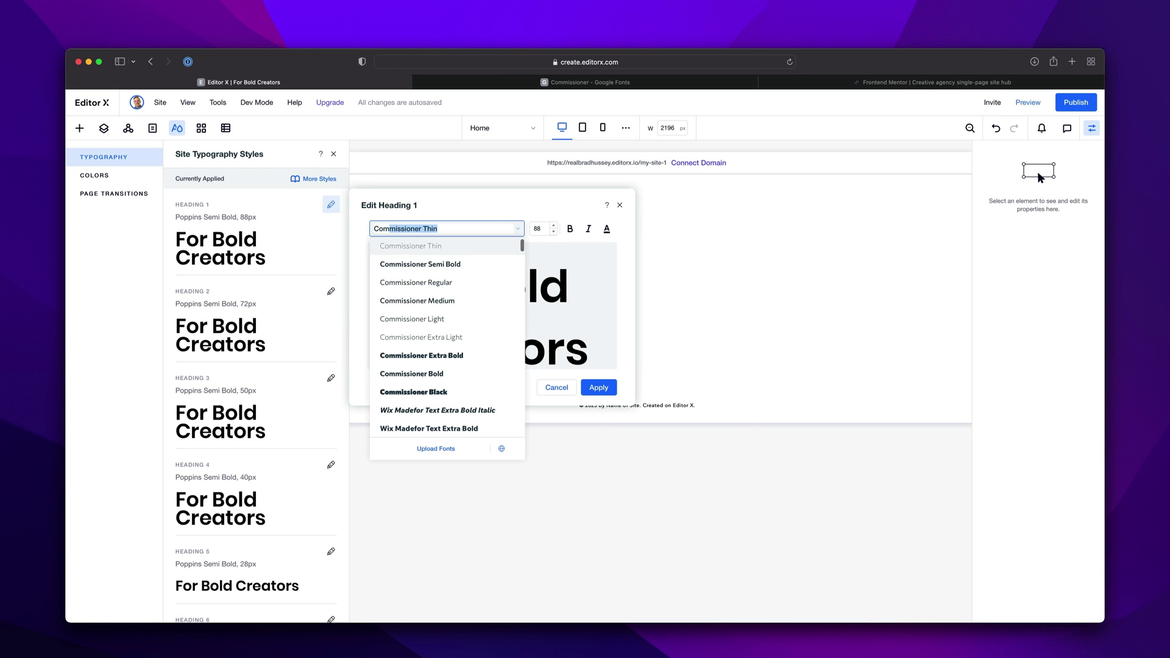
left_click(422, 355)
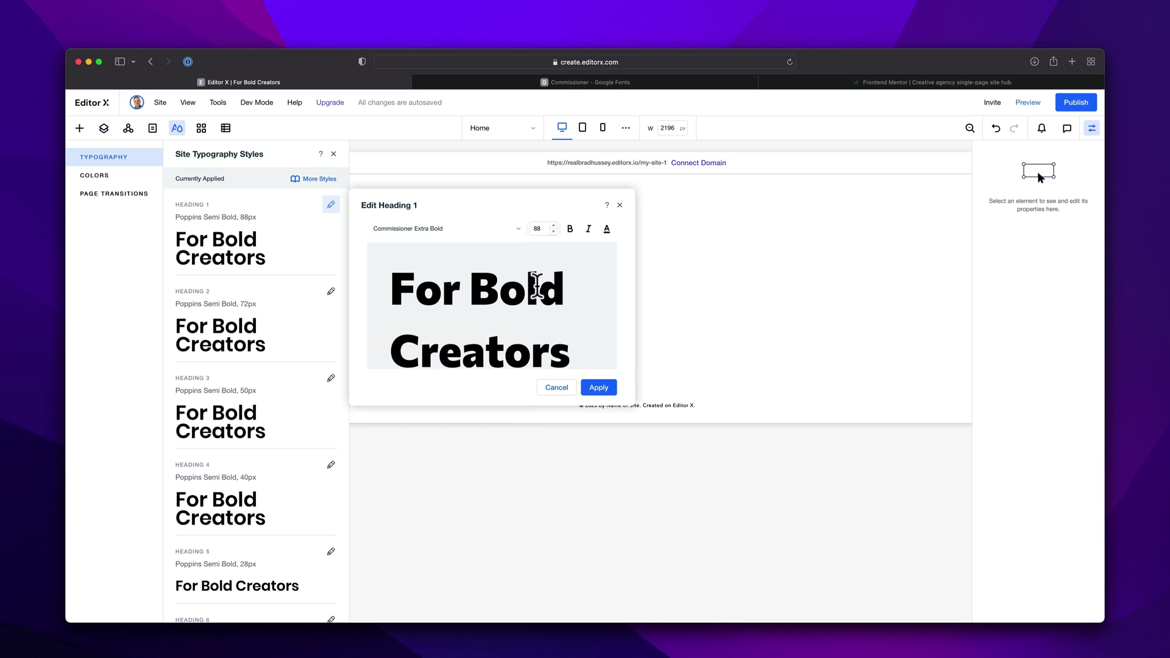
left_click(544, 229)
type("80")
left_click(599, 388)
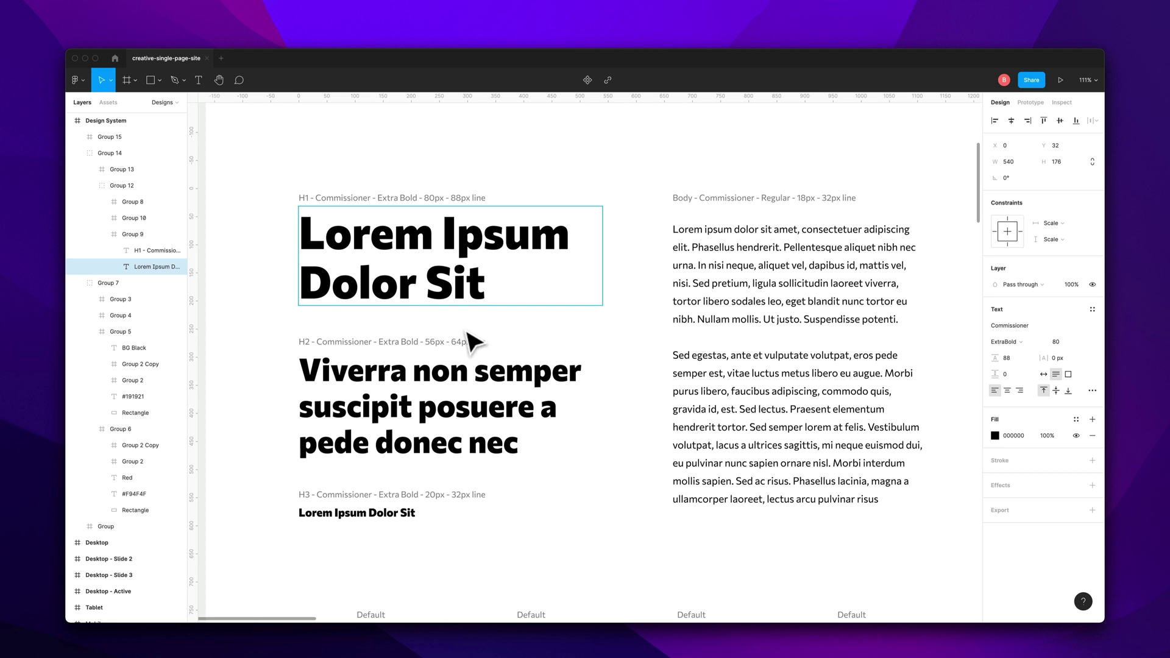
Set Heading 2 to Commissioner Extra Bold at 56px.
left_click(452, 379)
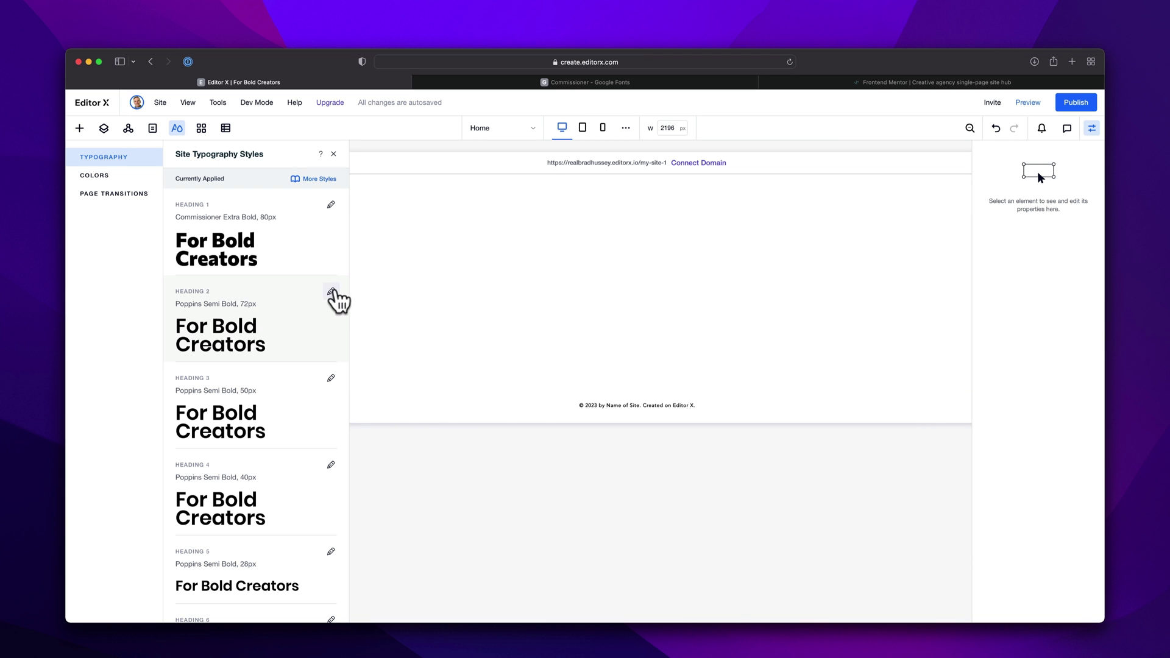
left_click(331, 291)
left_click(407, 313)
type("Commissioner Thin")
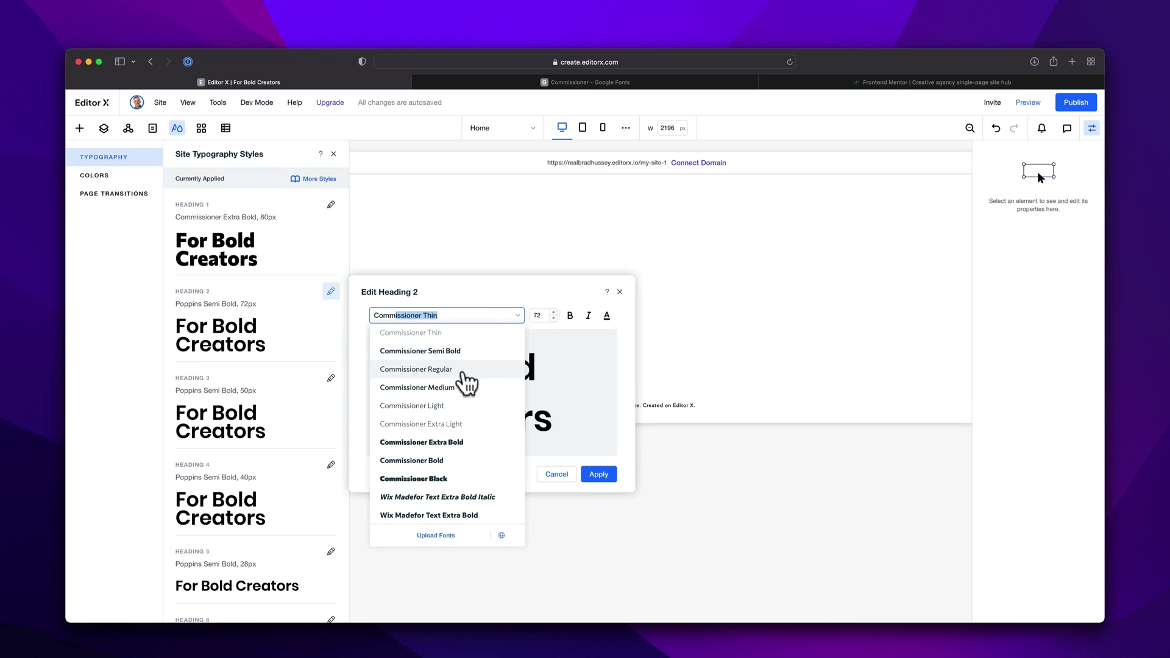
left_click(515, 443)
left_click(548, 315)
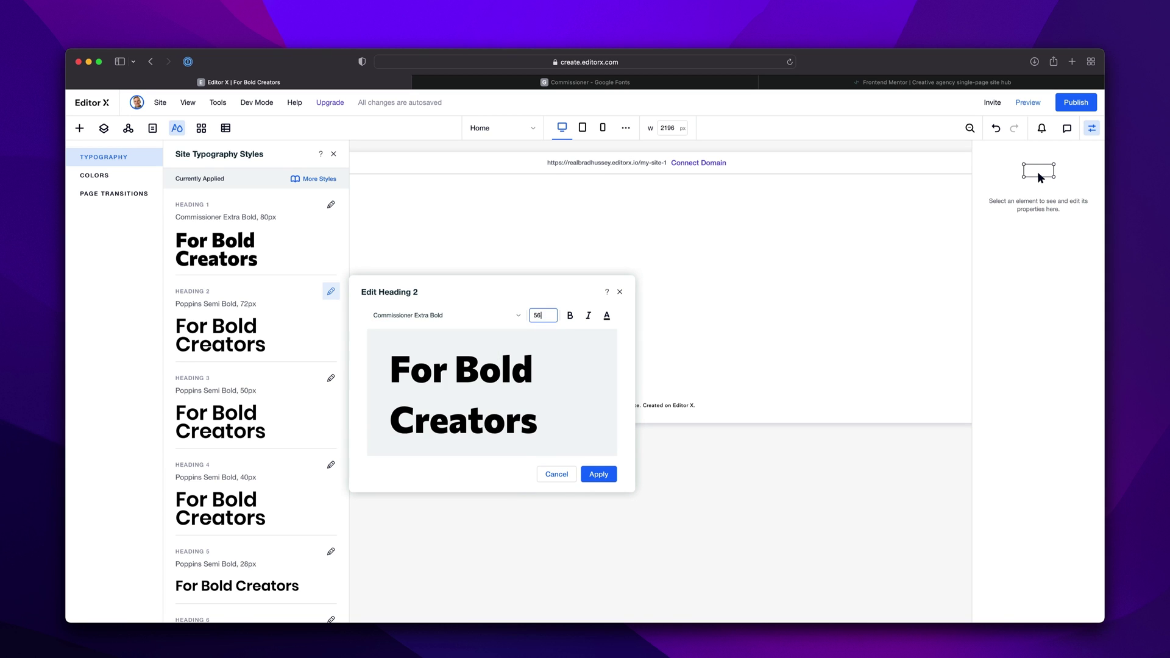
left_click(598, 474)
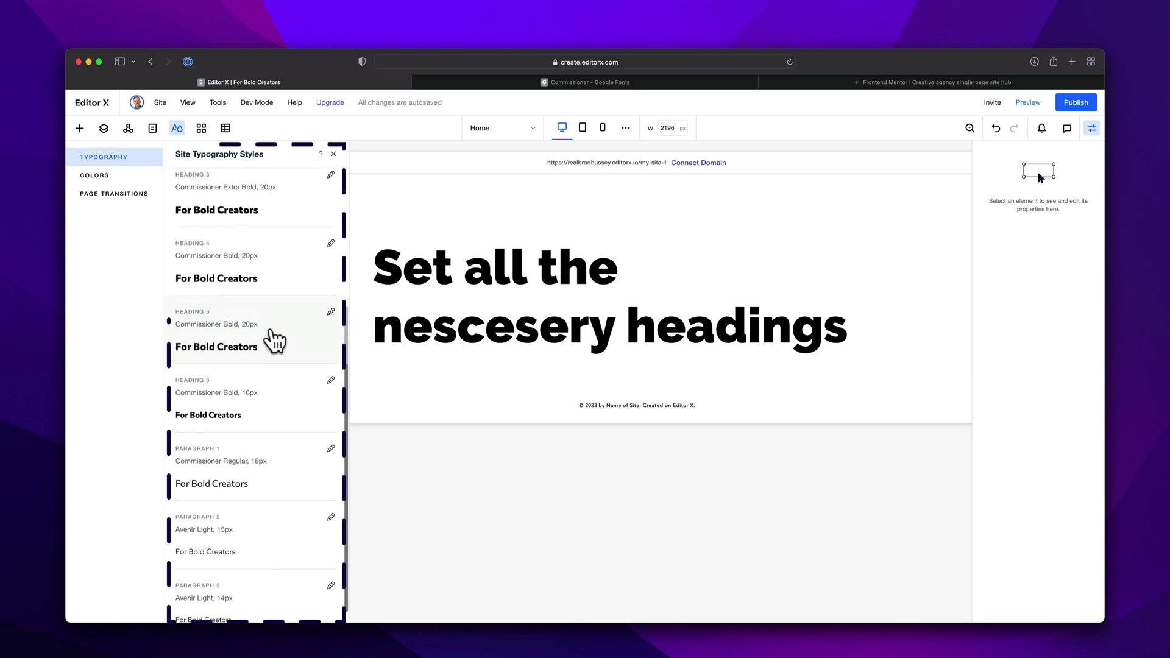
scroll(274, 341, "up", 5)
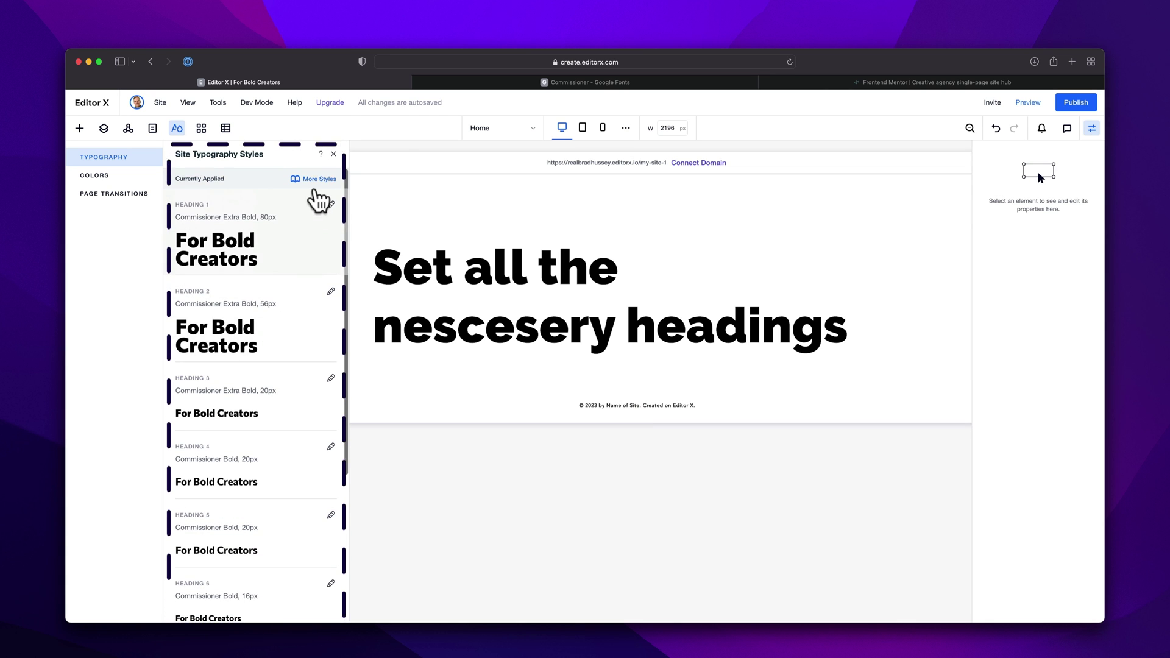
Save the heading styles to a new 'Creative Agency Website' typography library and apply it to the site.
left_click(318, 180)
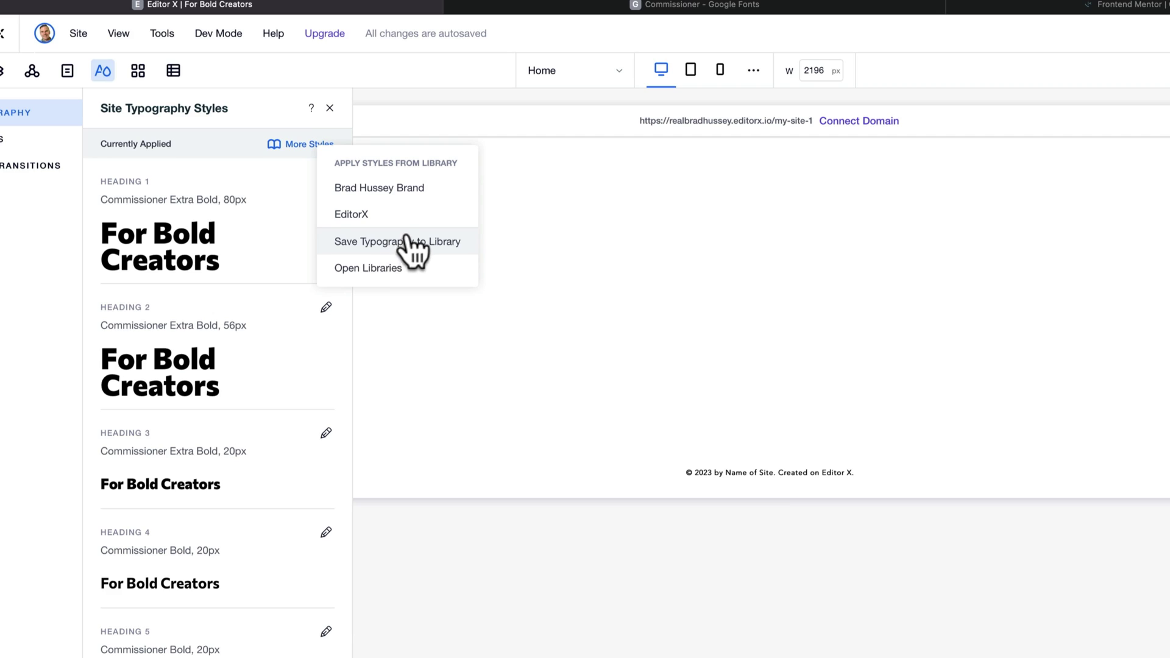
left_click(414, 242)
left_click(600, 363)
left_click(714, 494)
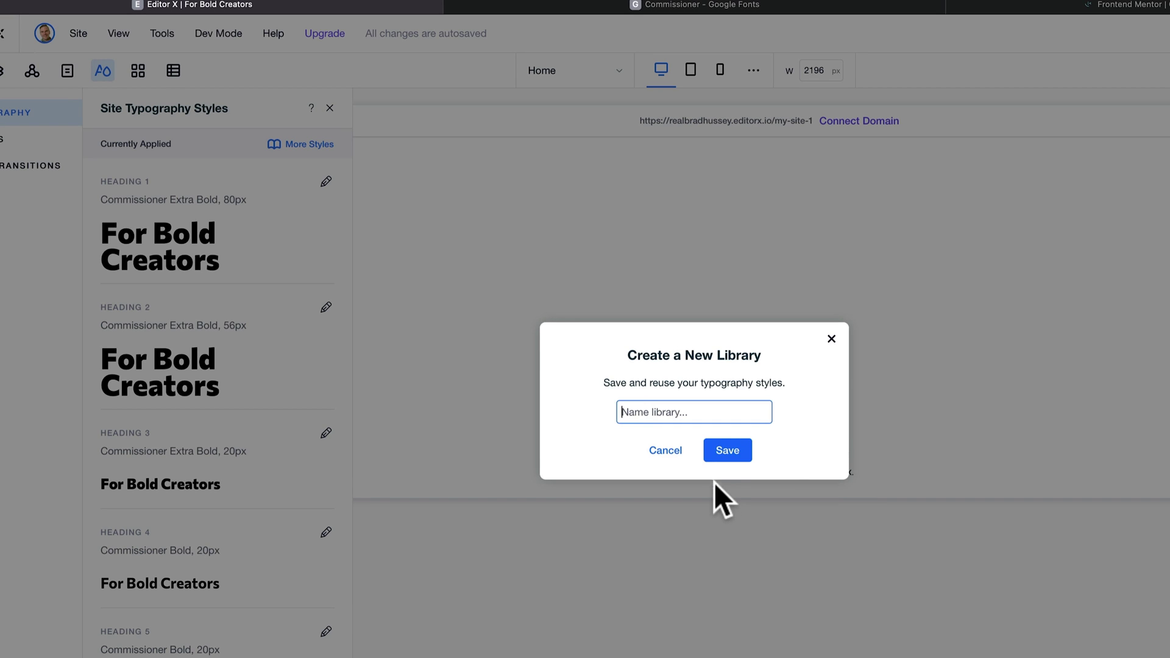
type("Creative Agency Website")
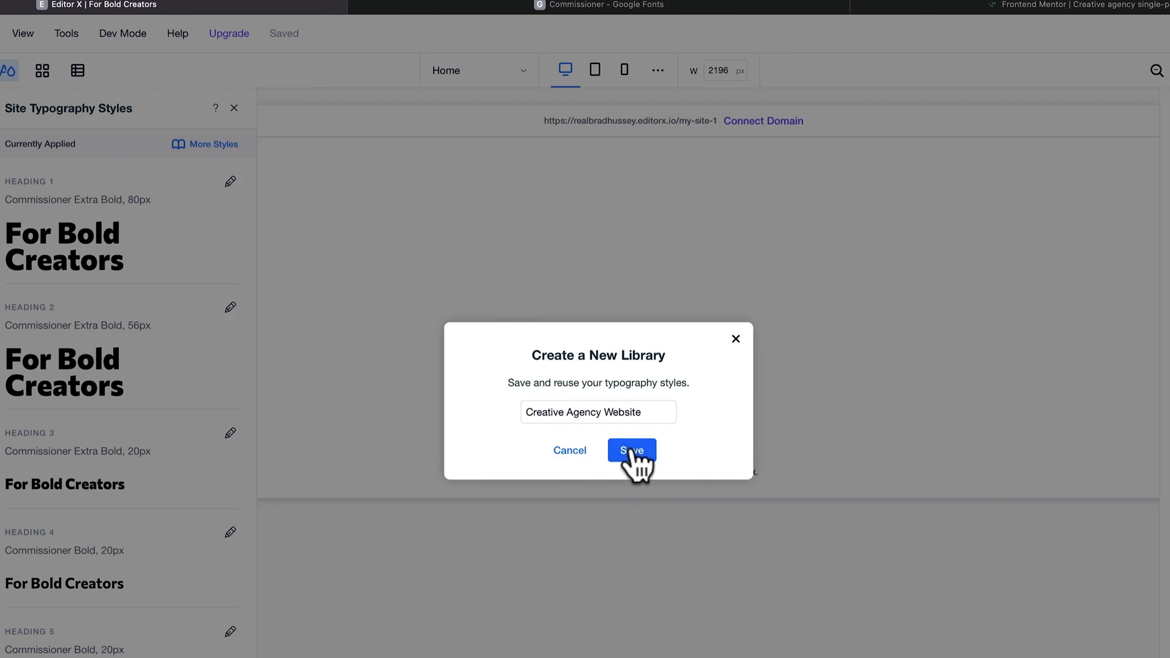
left_click(732, 454)
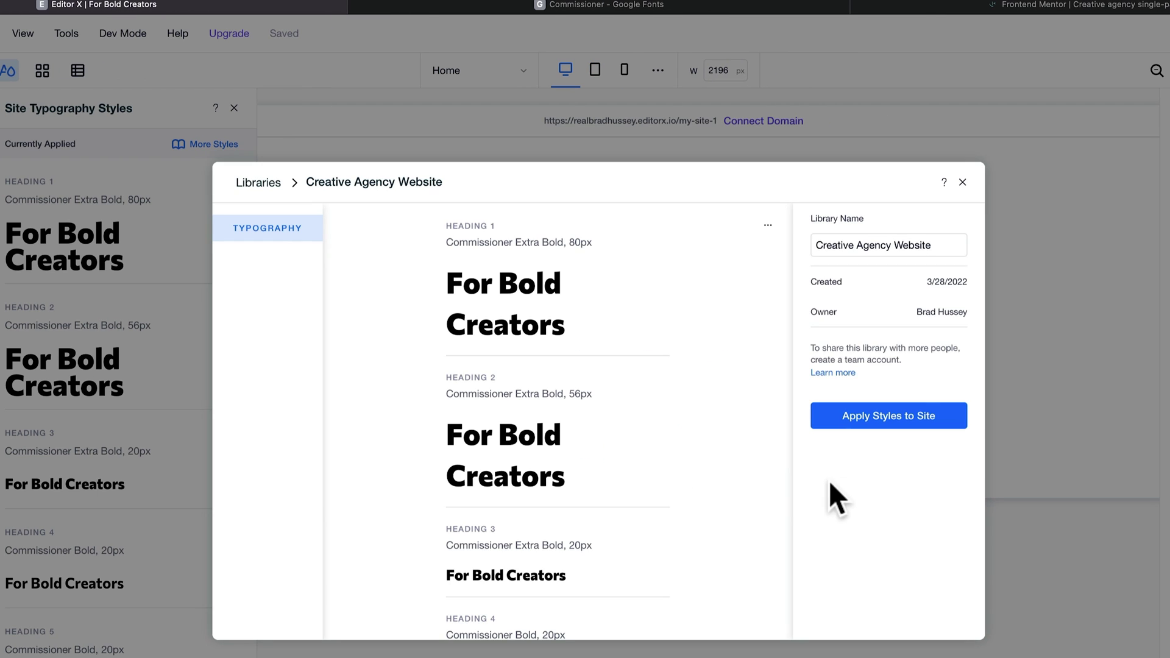
left_click(902, 420)
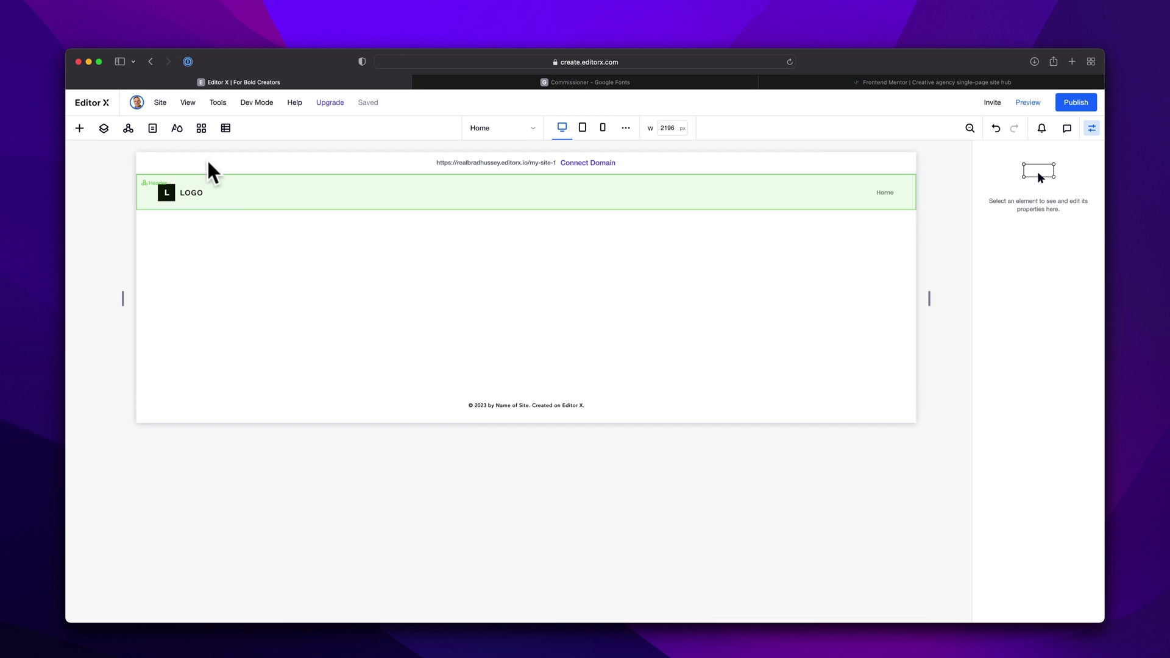
Add a Start Now button and give it the theme red background.
left_click(80, 129)
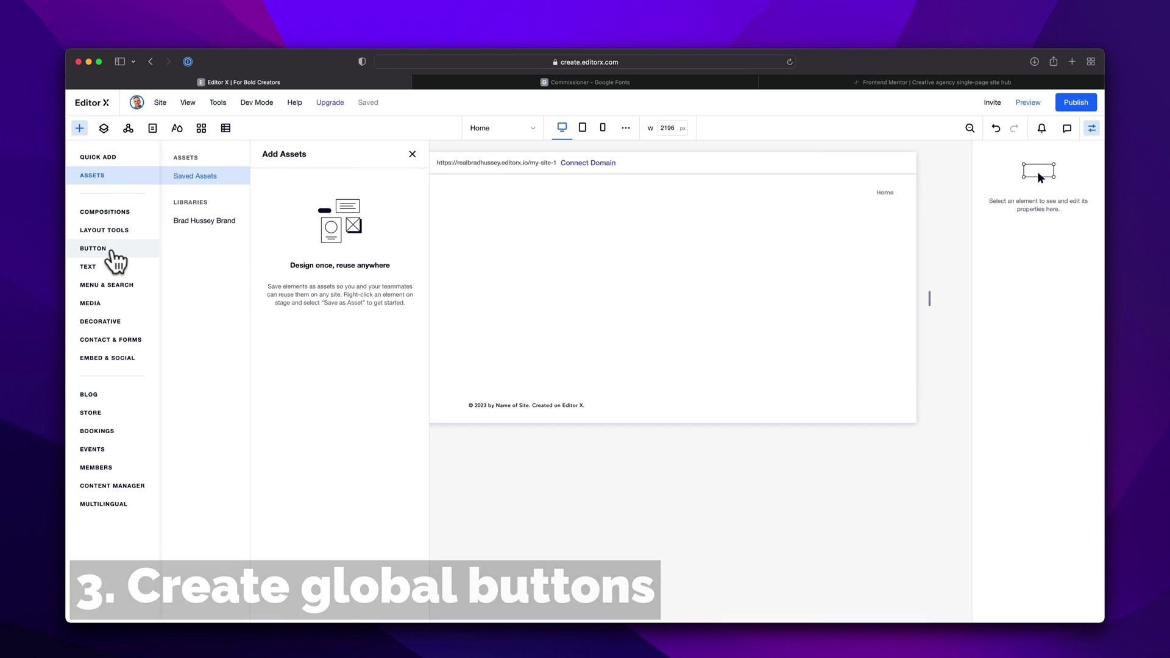
left_click(109, 250)
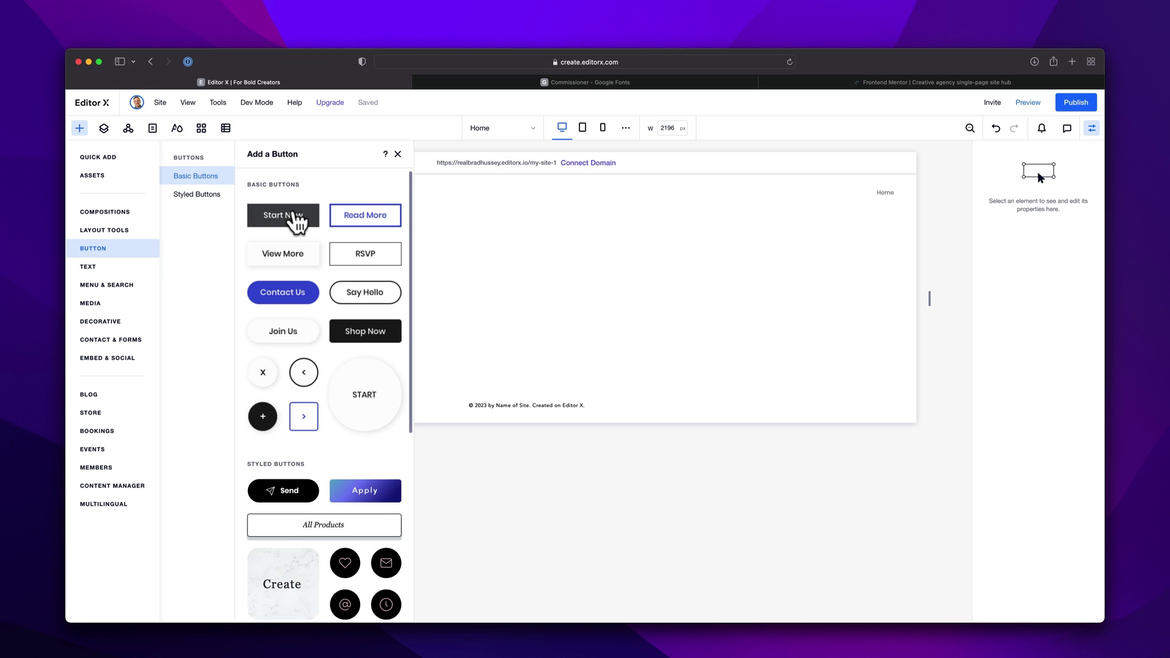
left_click(297, 223)
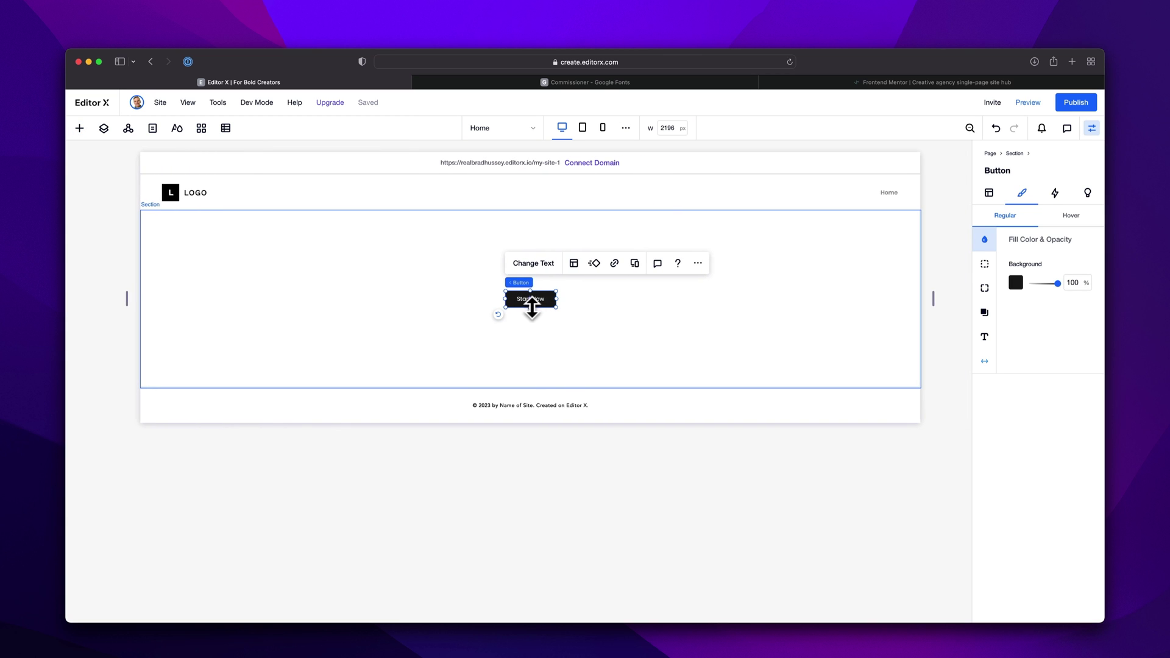
left_click(1016, 284)
left_click(1051, 348)
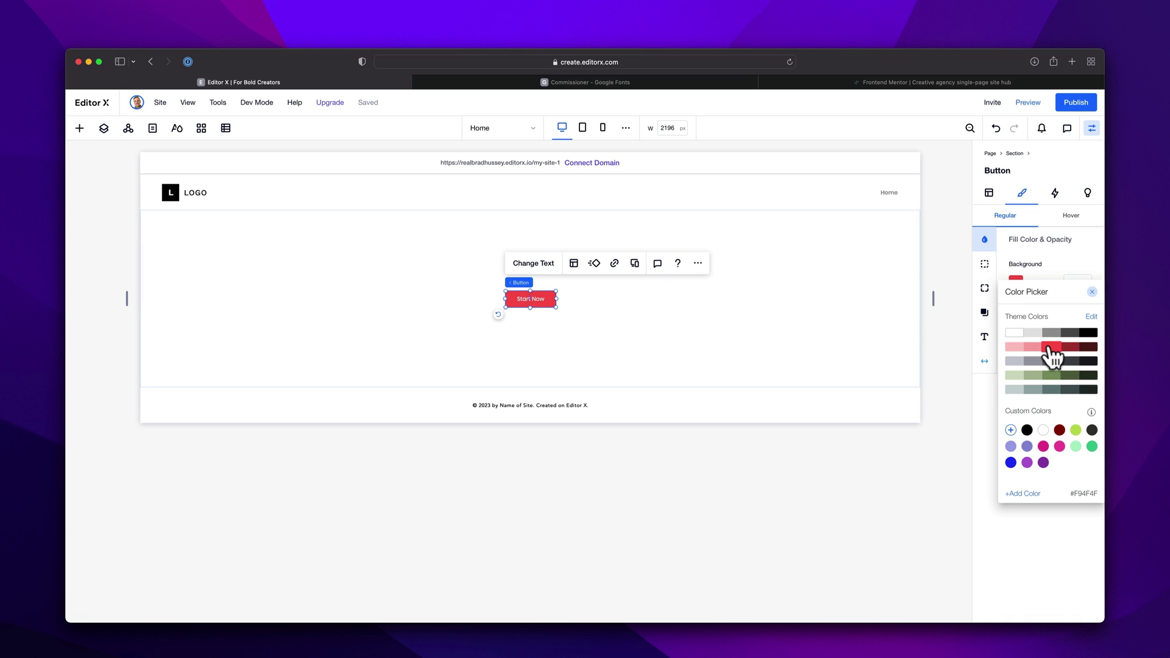
left_click(948, 350)
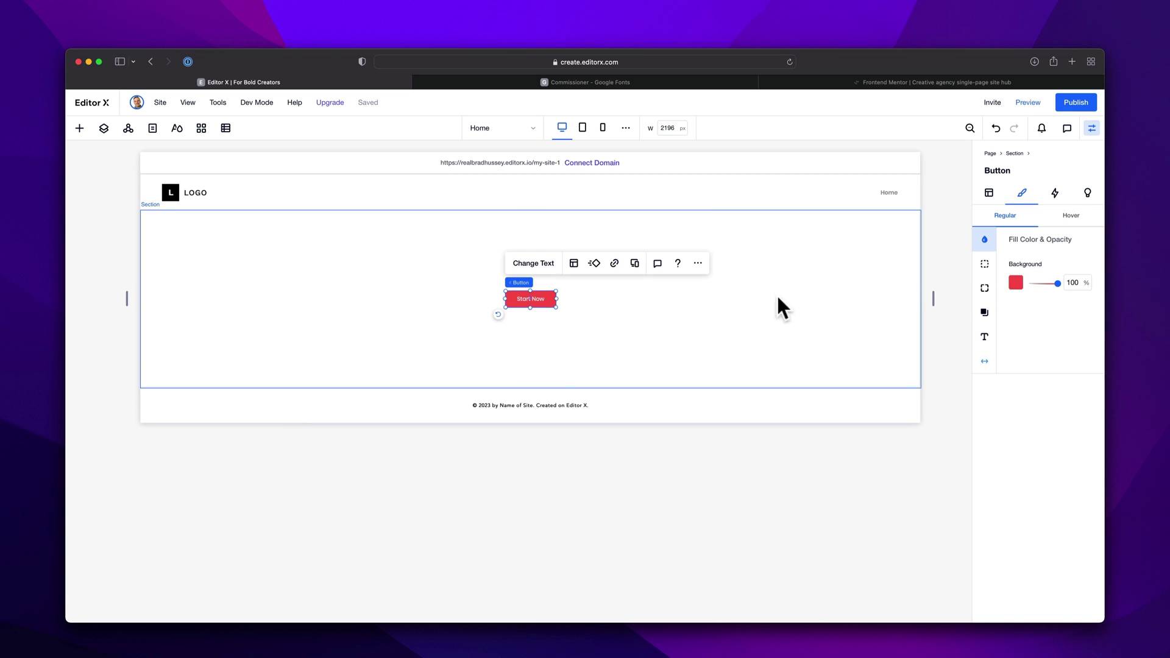
Style the button text as Paragraph 1 in Commissioner Semi Bold.
left_click(986, 340)
left_click(1058, 312)
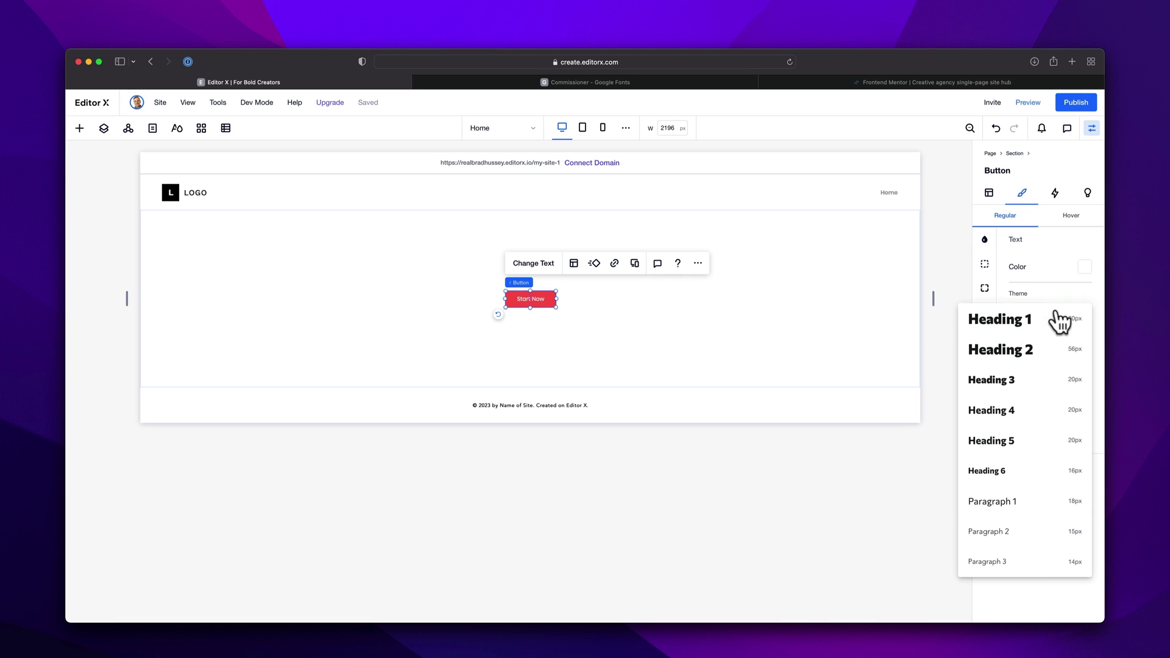
left_click(1011, 506)
left_click(1057, 354)
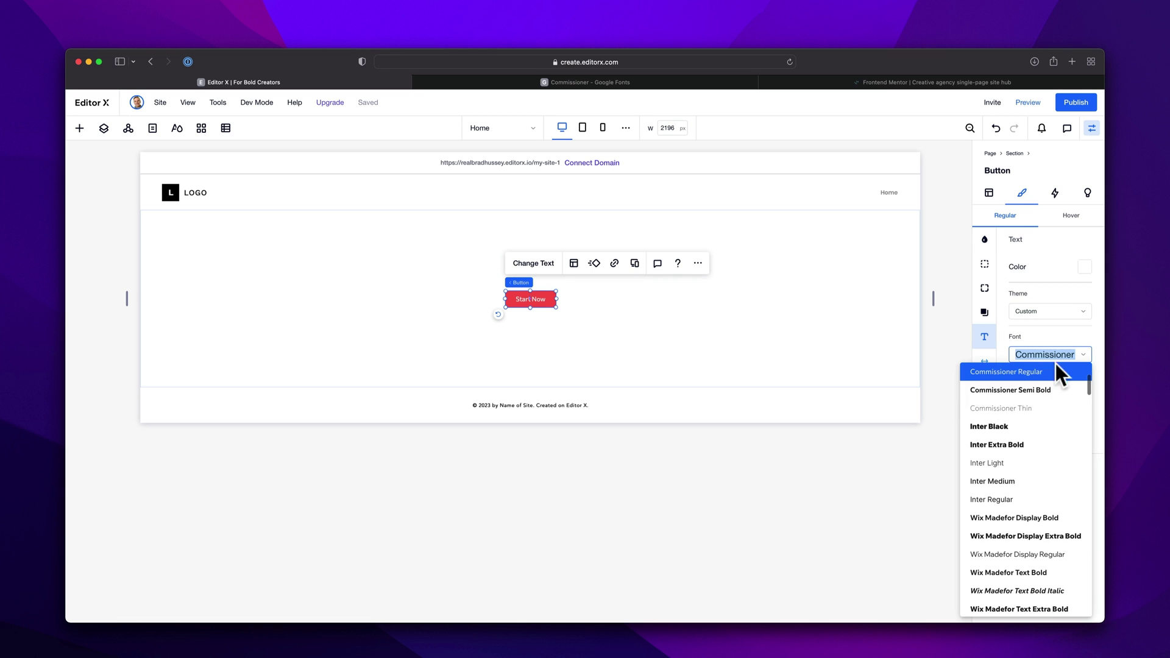
scroll(1041, 404, "up", 2)
left_click(1040, 404)
Zoom the canvas to 100% and give the button 15 px vertical padding.
left_click(596, 345)
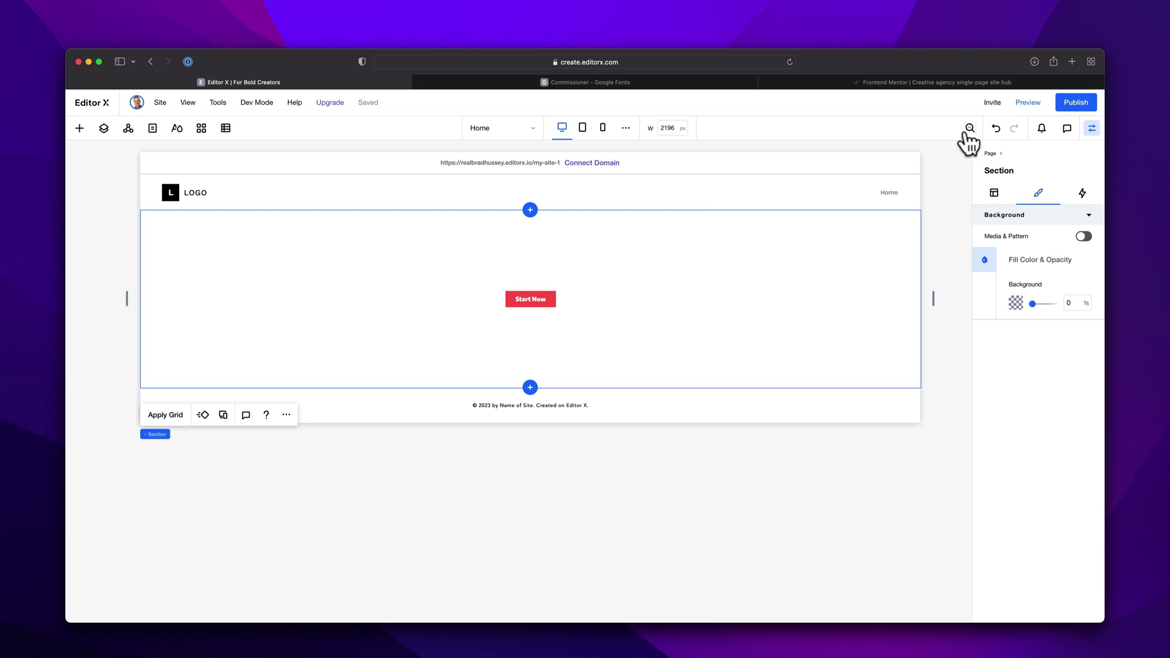
left_click(970, 128)
left_click(954, 160)
left_click(530, 353)
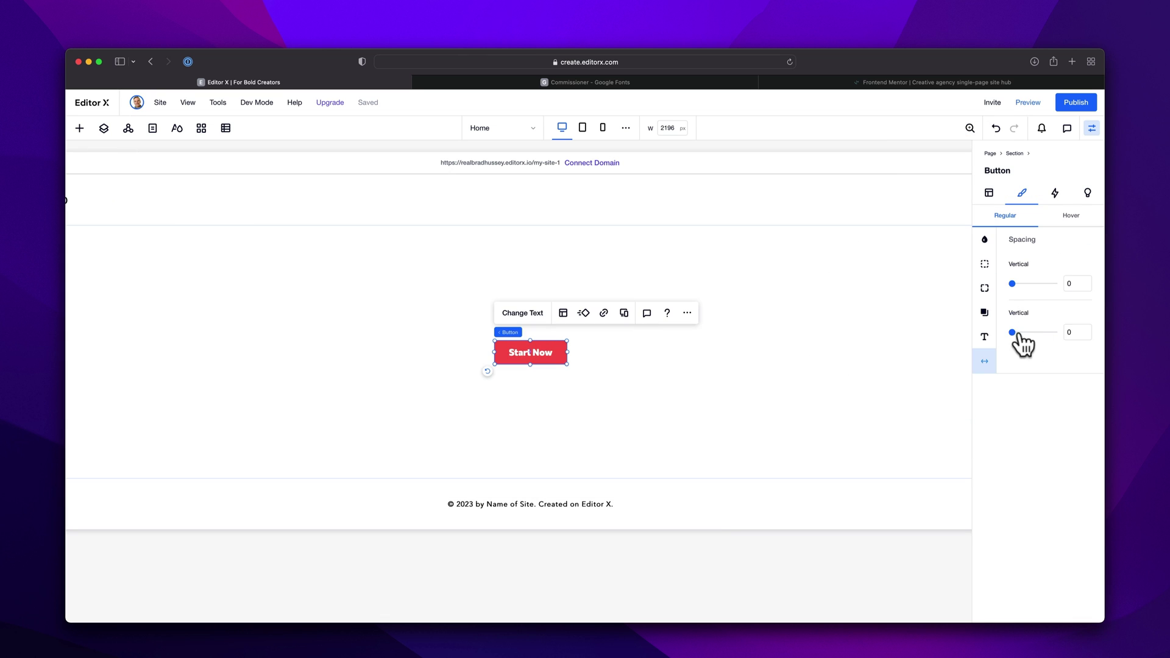
left_click_drag(1013, 333, 1057, 332)
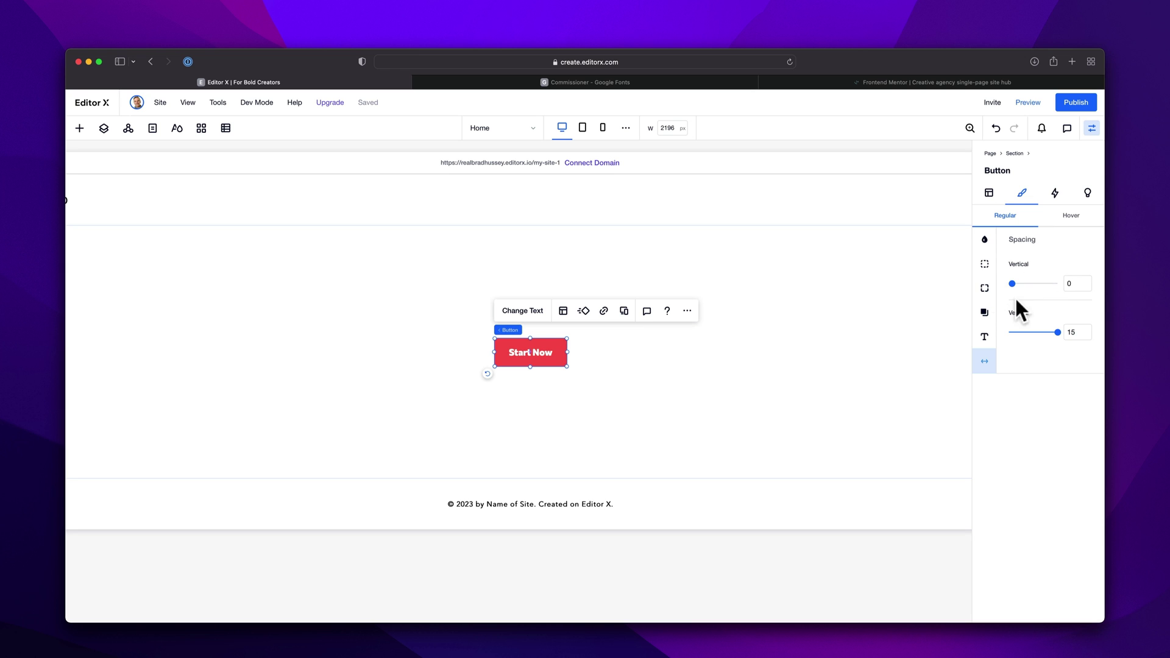
Make the button's hover background light pink.
left_click(1073, 216)
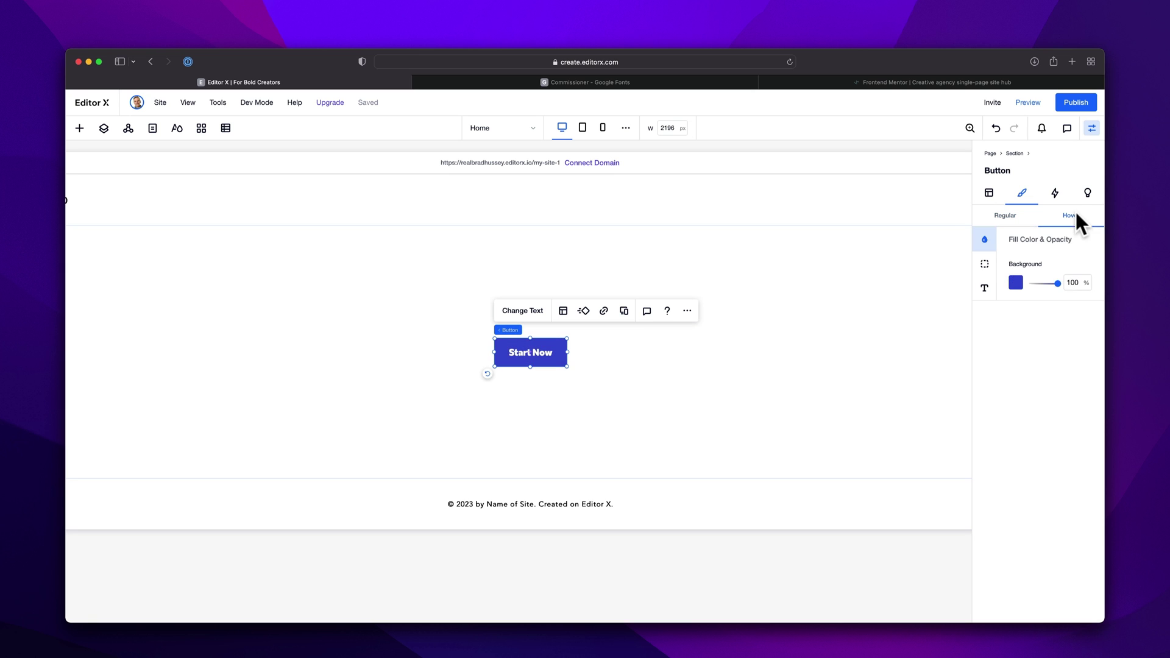
left_click(1016, 281)
left_click(1033, 349)
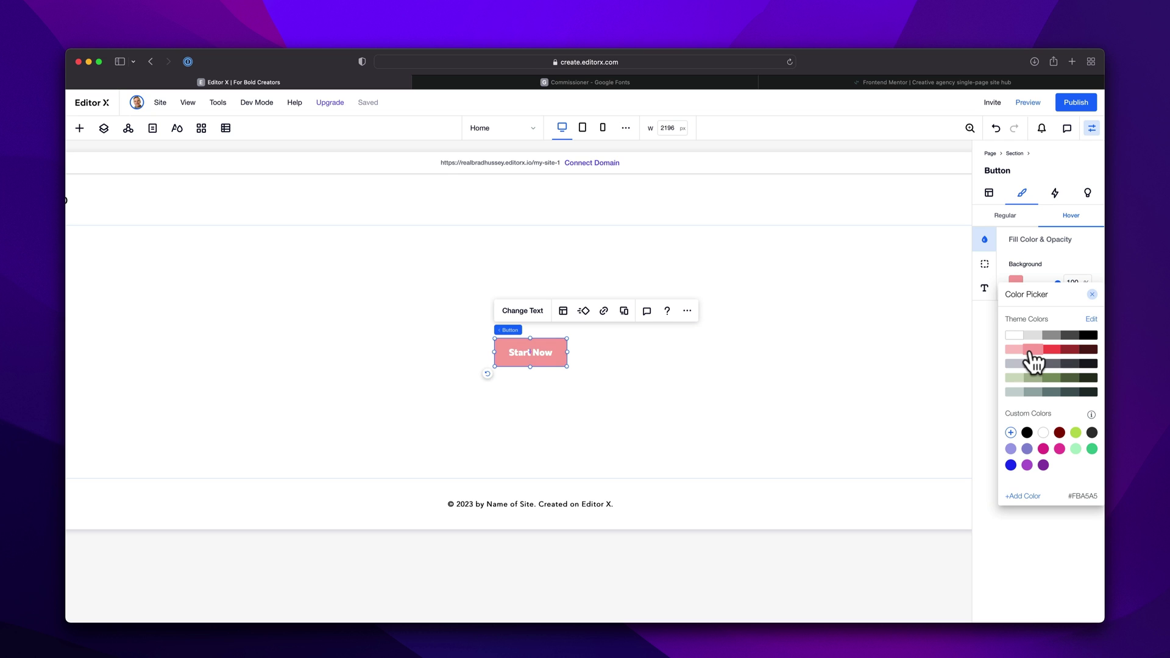
left_click(821, 387)
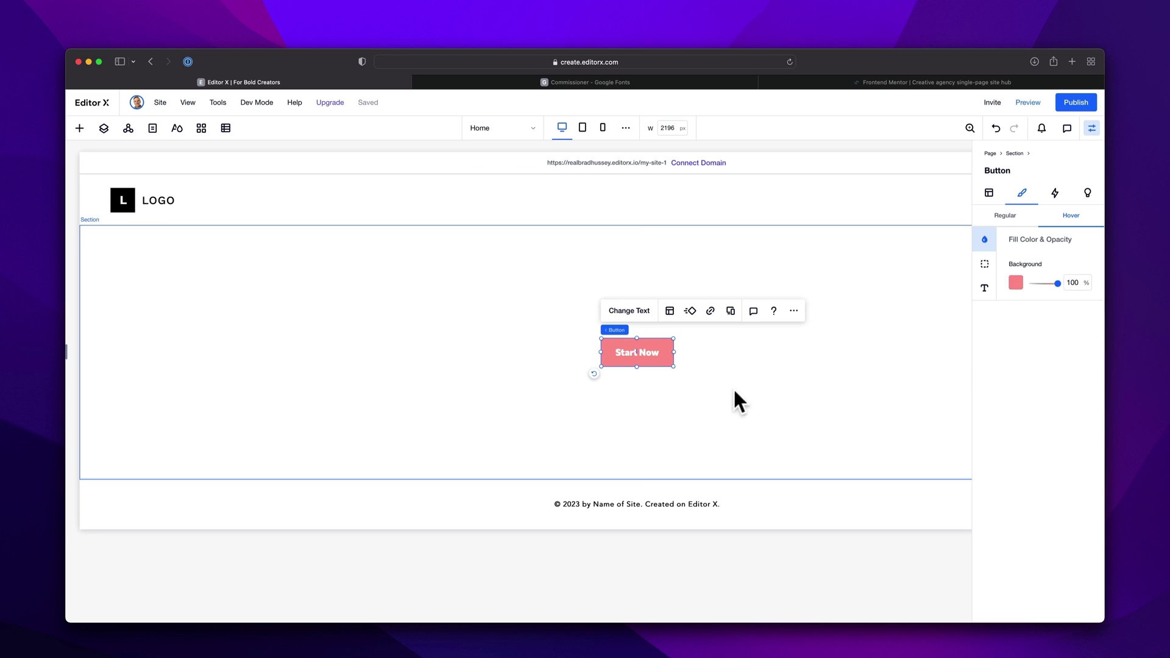
left_click(712, 393)
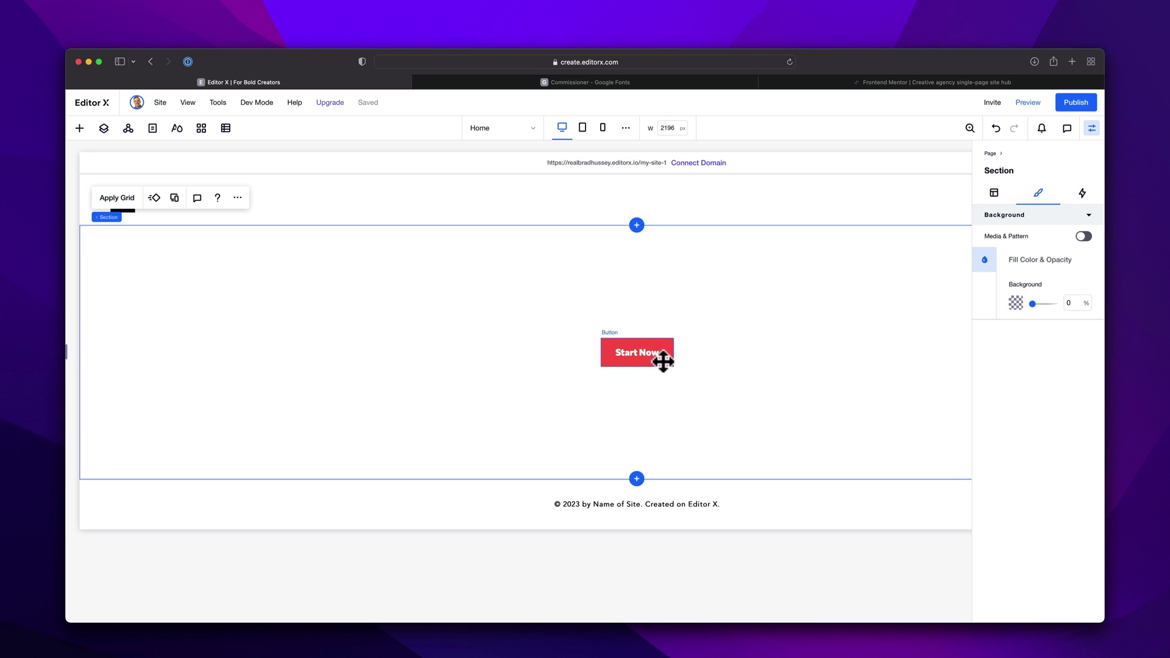
Save the Start Now button as asset 'Primary Button' in the Creative Agency Website library.
right_click(663, 362)
left_click(708, 390)
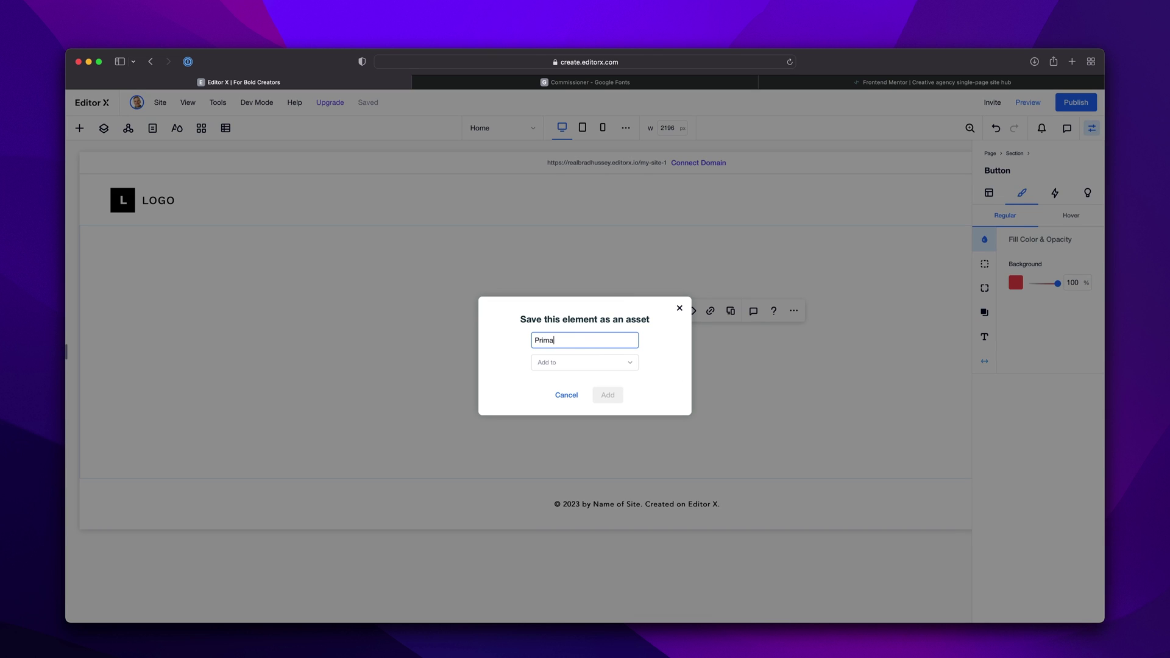
left_click(623, 364)
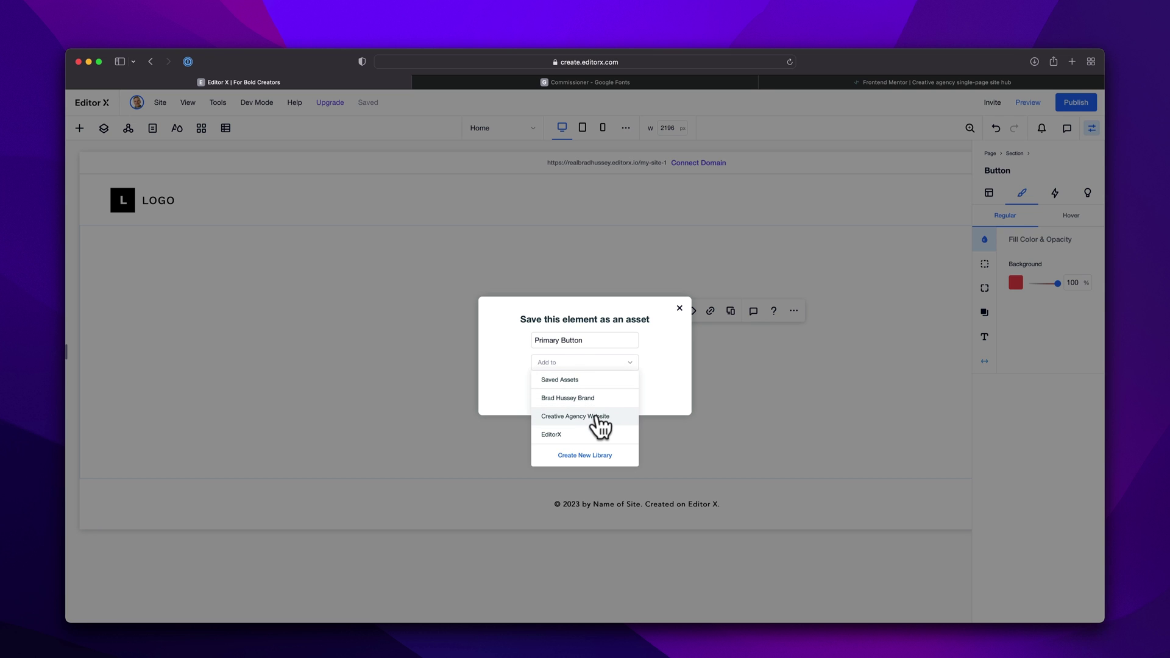
left_click(602, 415)
left_click(608, 395)
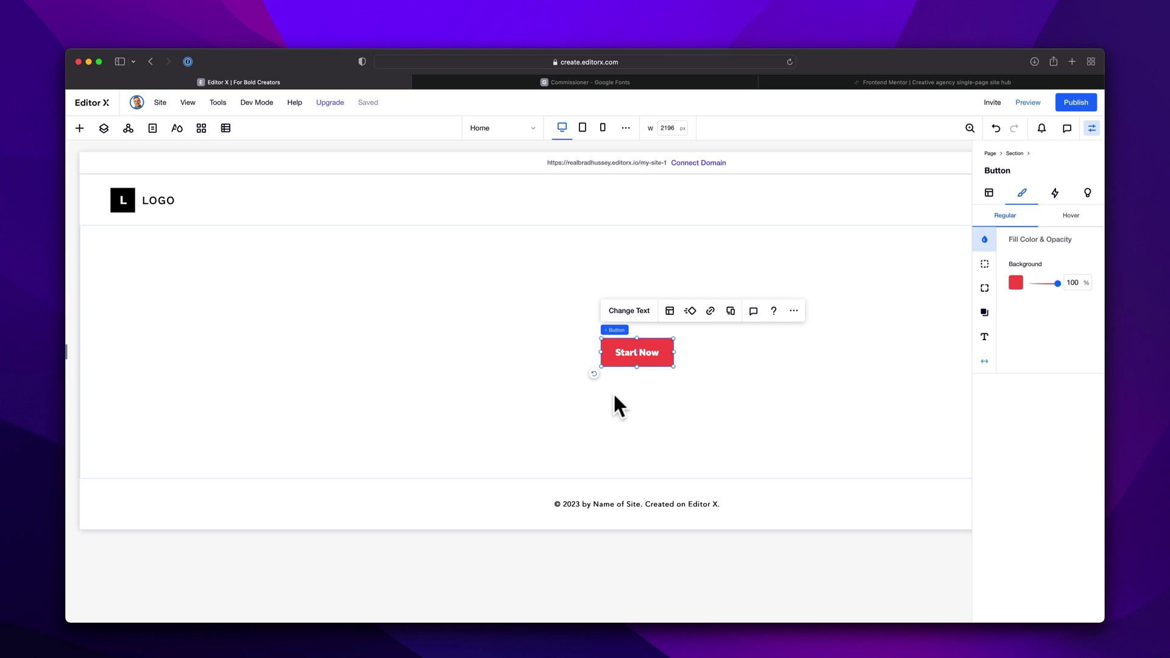
left_click(704, 399)
Show the Creative Agency Website library's assets in the Add panel.
scroll(699, 396, "right", 1)
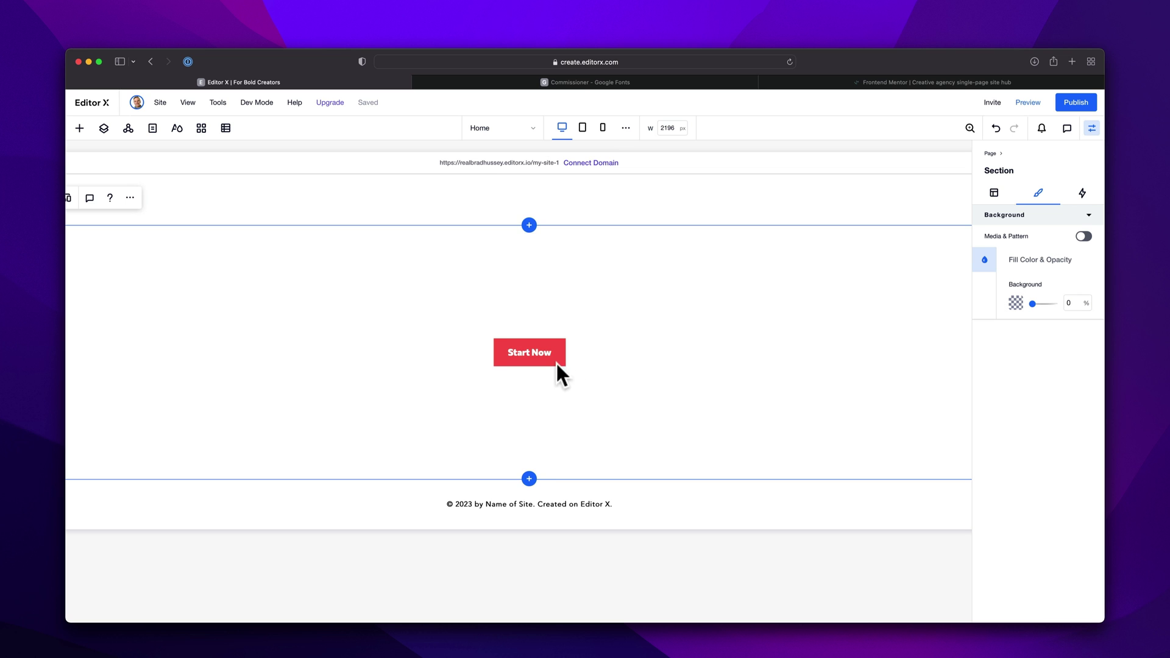
scroll(556, 361, "right", 4)
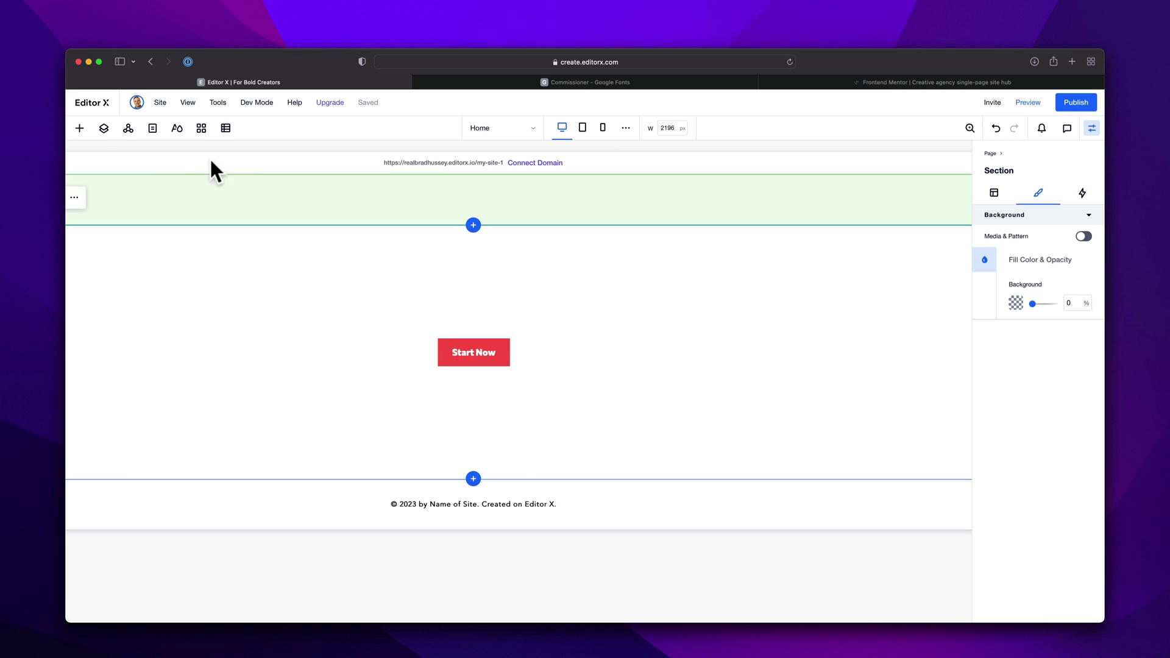
left_click(80, 128)
left_click(92, 176)
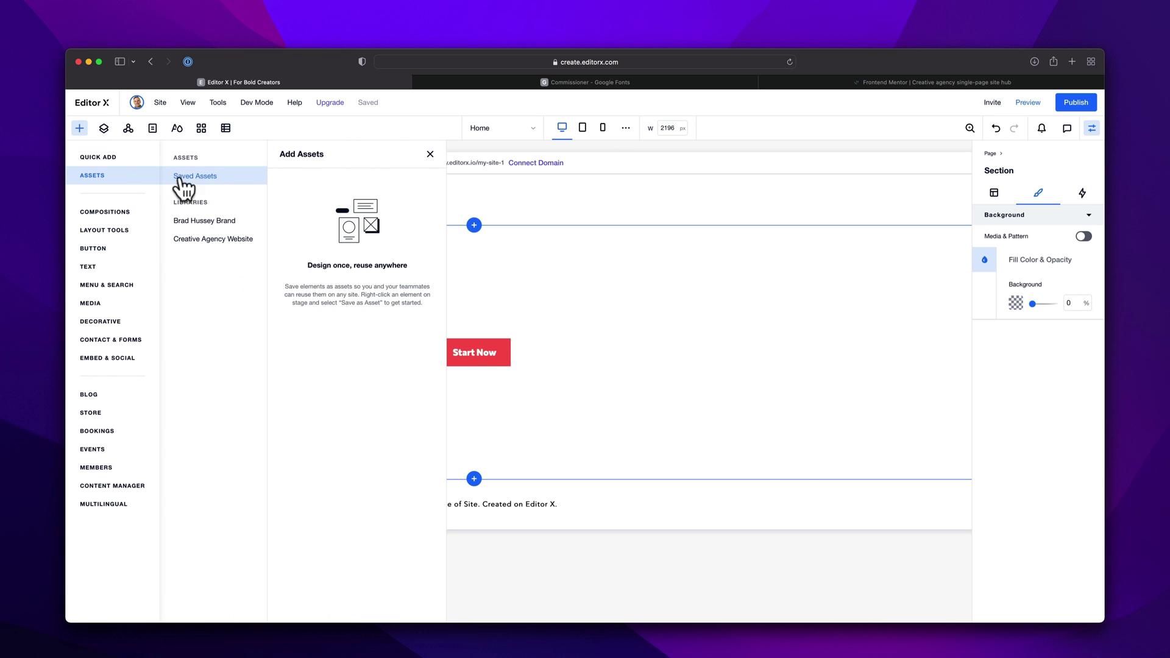
left_click(212, 239)
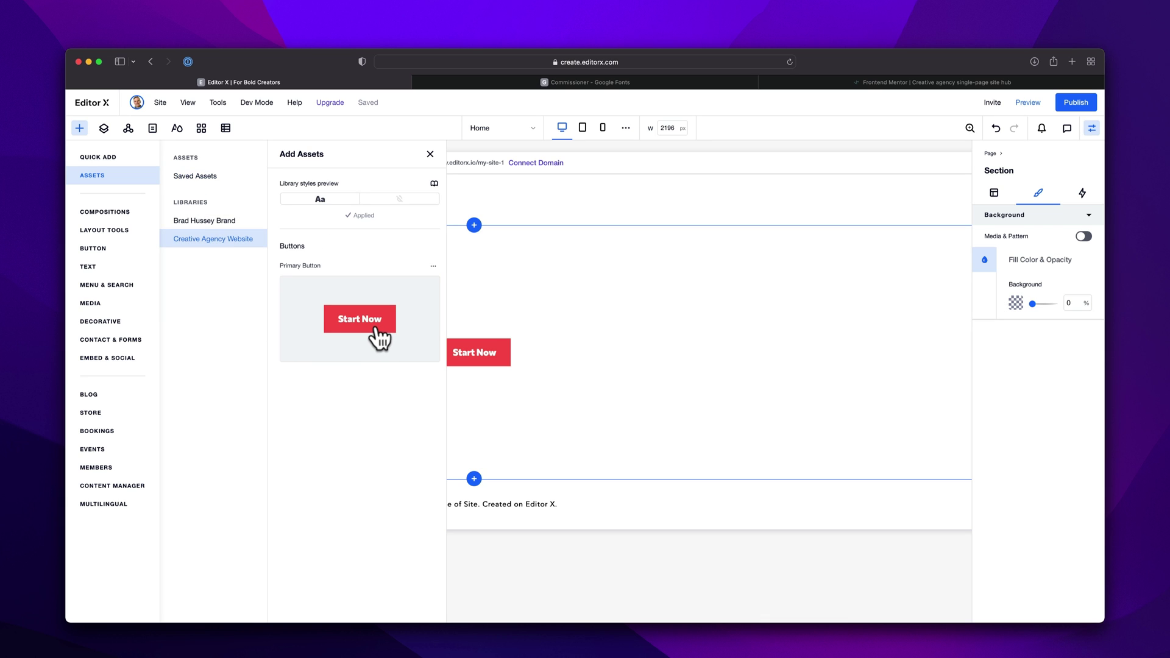
Place a Primary Button copy beside the red one and fill it near-black #191921.
left_click_drag(374, 330, 633, 351)
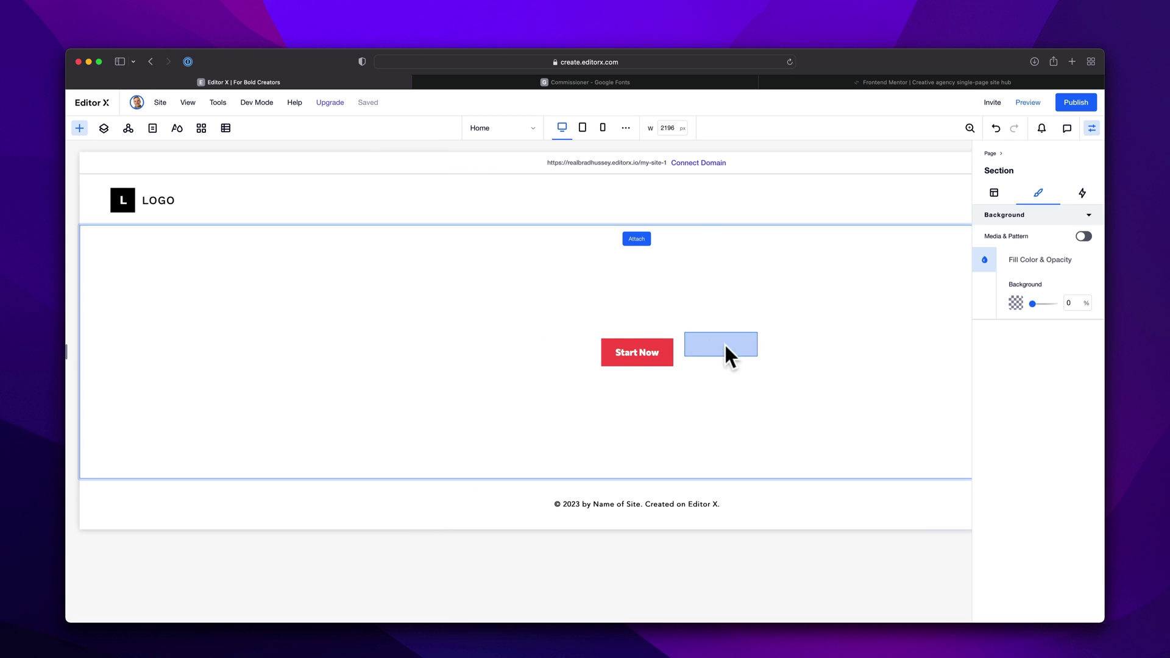
left_click_drag(724, 343, 725, 345)
scroll(743, 389, "right", 5)
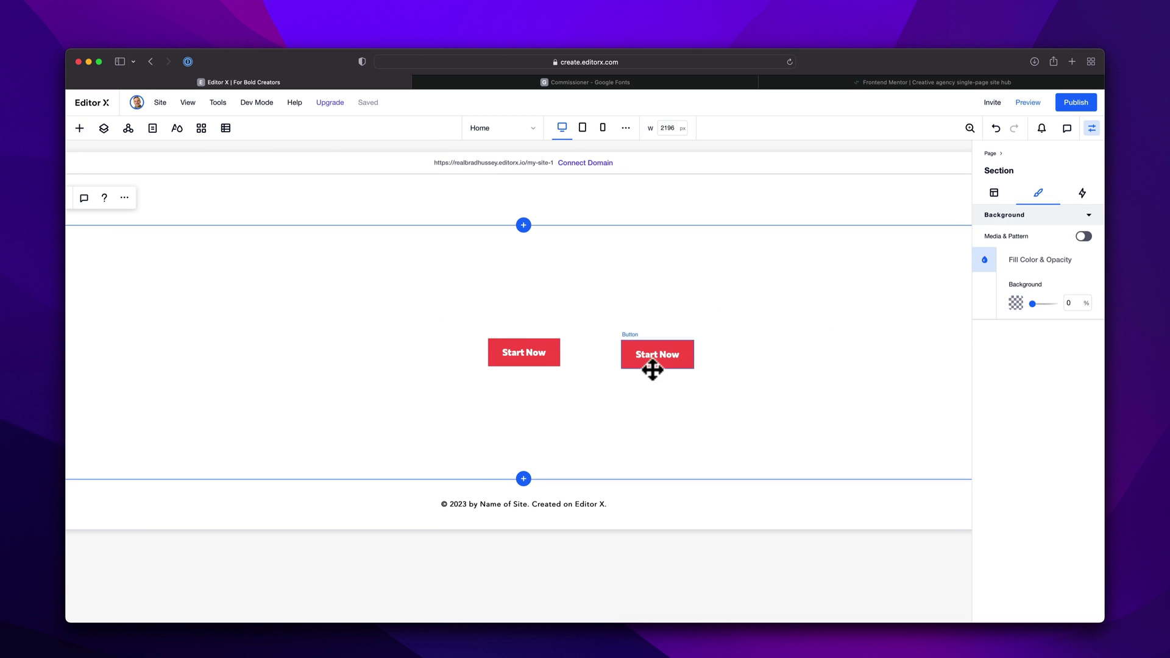
left_click_drag(652, 369, 605, 367)
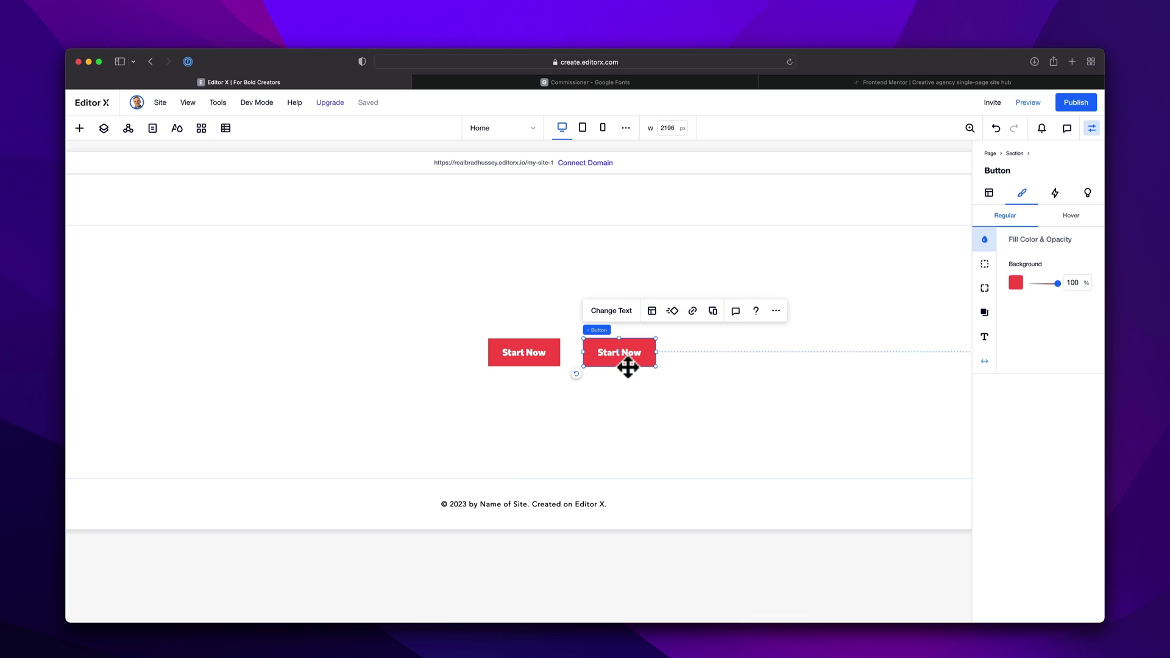
left_click(1016, 283)
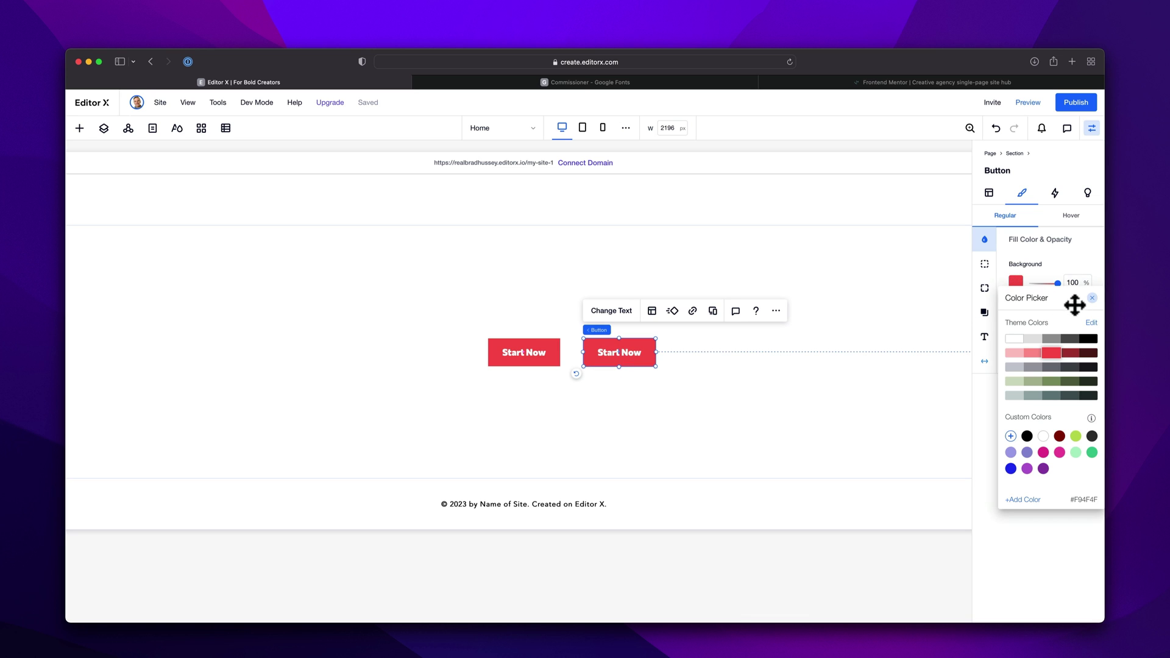
left_click(1074, 369)
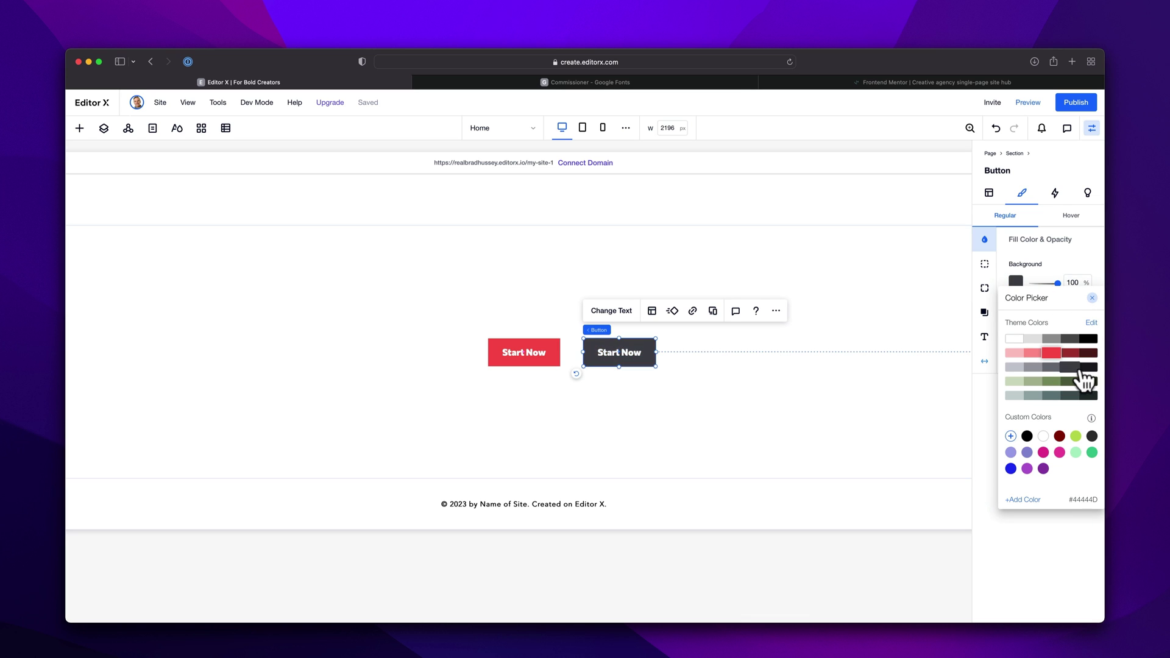
left_click(1088, 367)
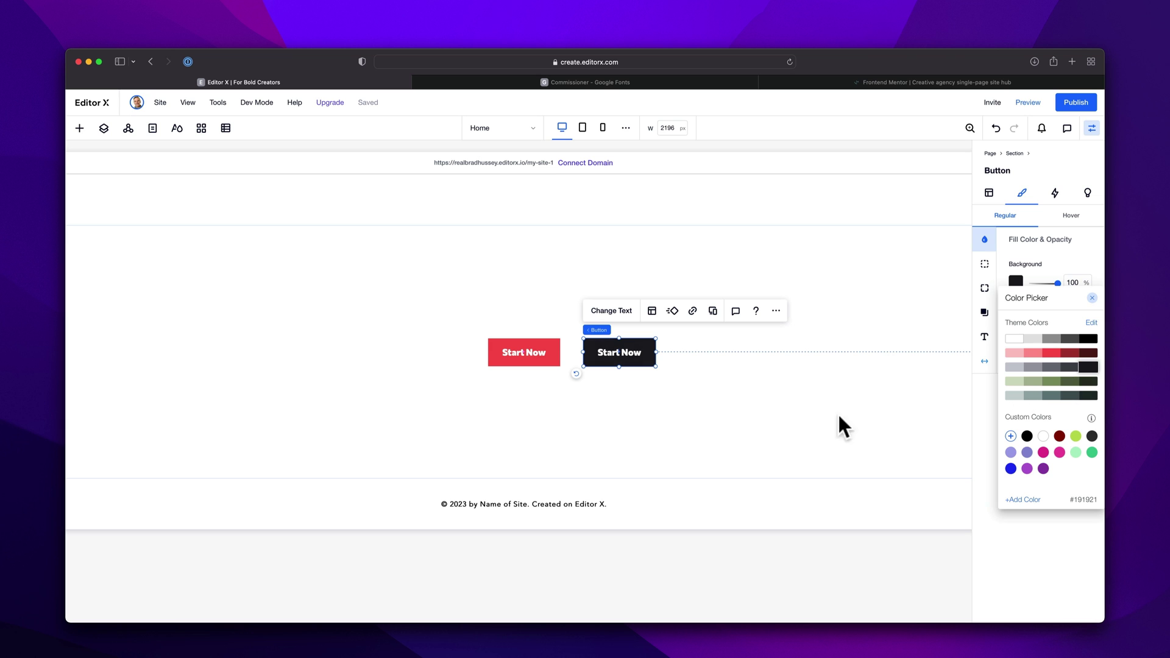
left_click(817, 419)
left_click(731, 406)
Set the black button's hover background to dark slate.
left_click(642, 360)
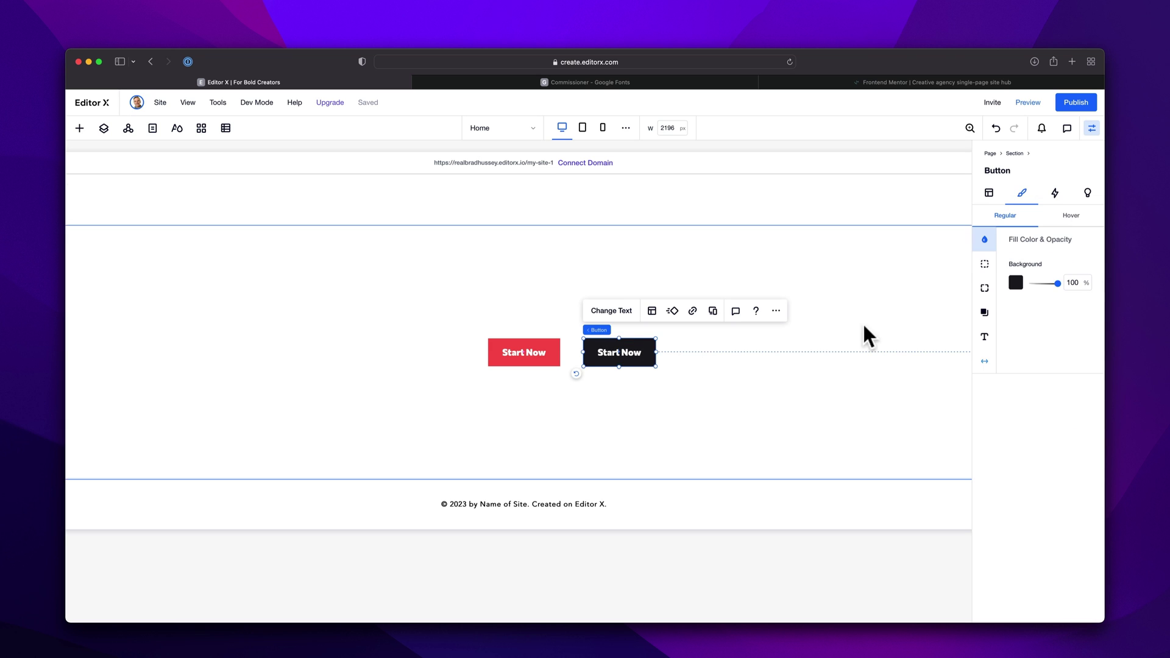
left_click(1071, 215)
left_click(1016, 282)
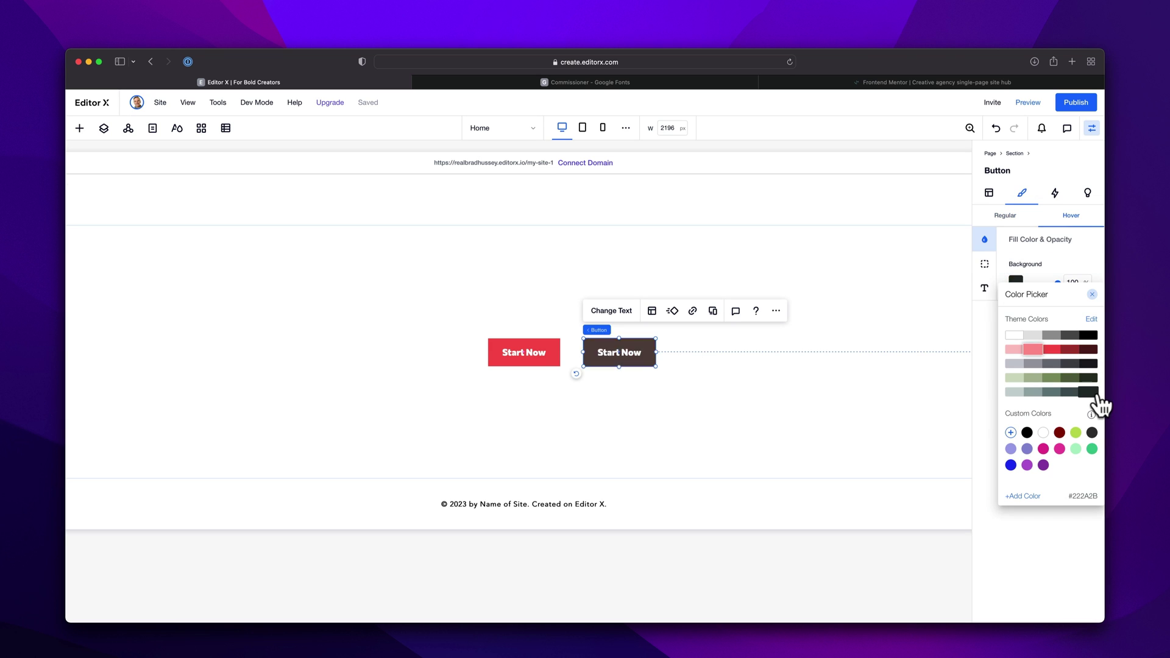
left_click(1071, 392)
left_click(901, 419)
left_click(755, 417)
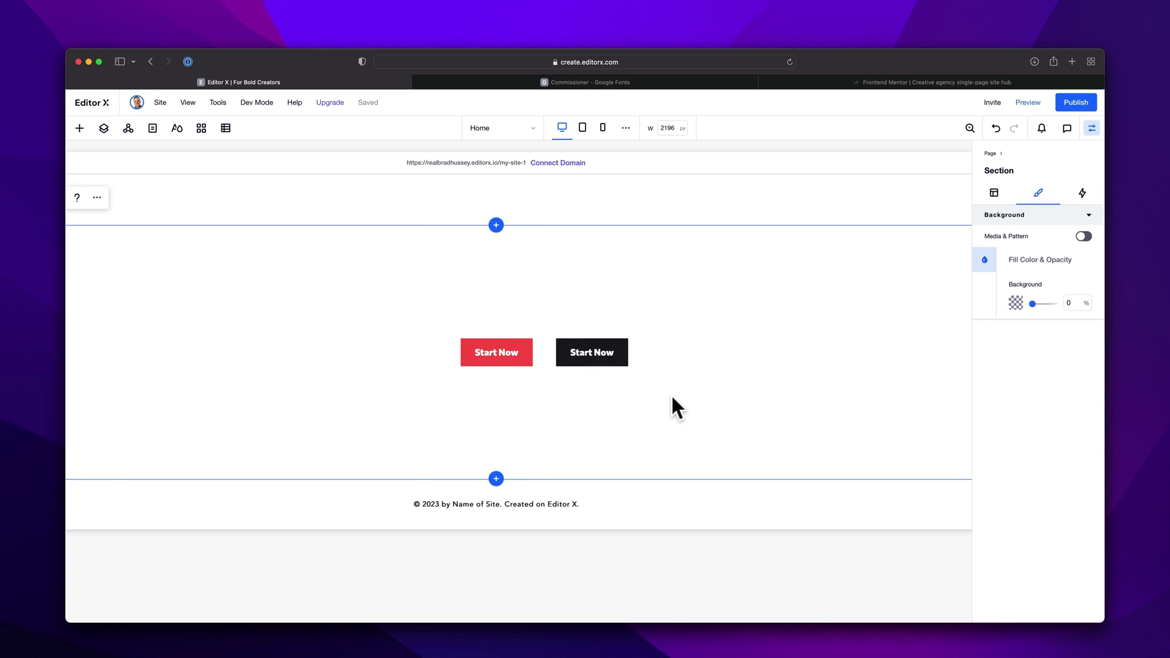
Save the black button as a secondary button asset in the Creative Agency Website library.
right_click(594, 363)
left_click(622, 385)
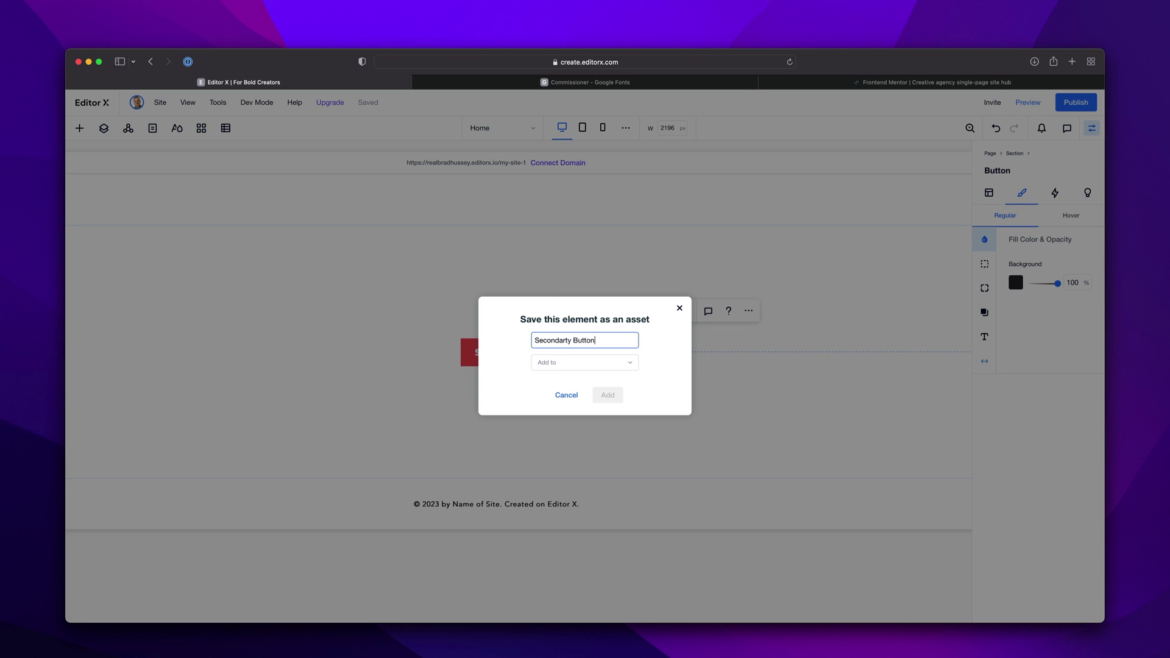
left_click(602, 363)
left_click(596, 414)
left_click(608, 395)
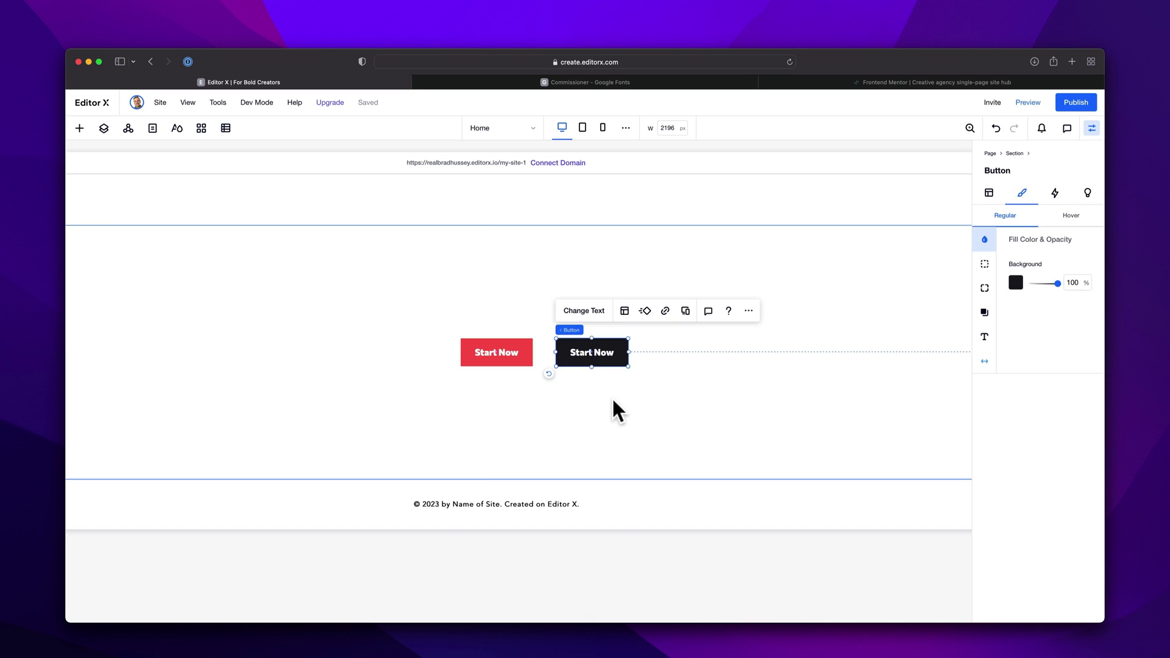
left_click(616, 402)
Preview the page to check both Start Now buttons.
scroll(928, 249, "right", 2)
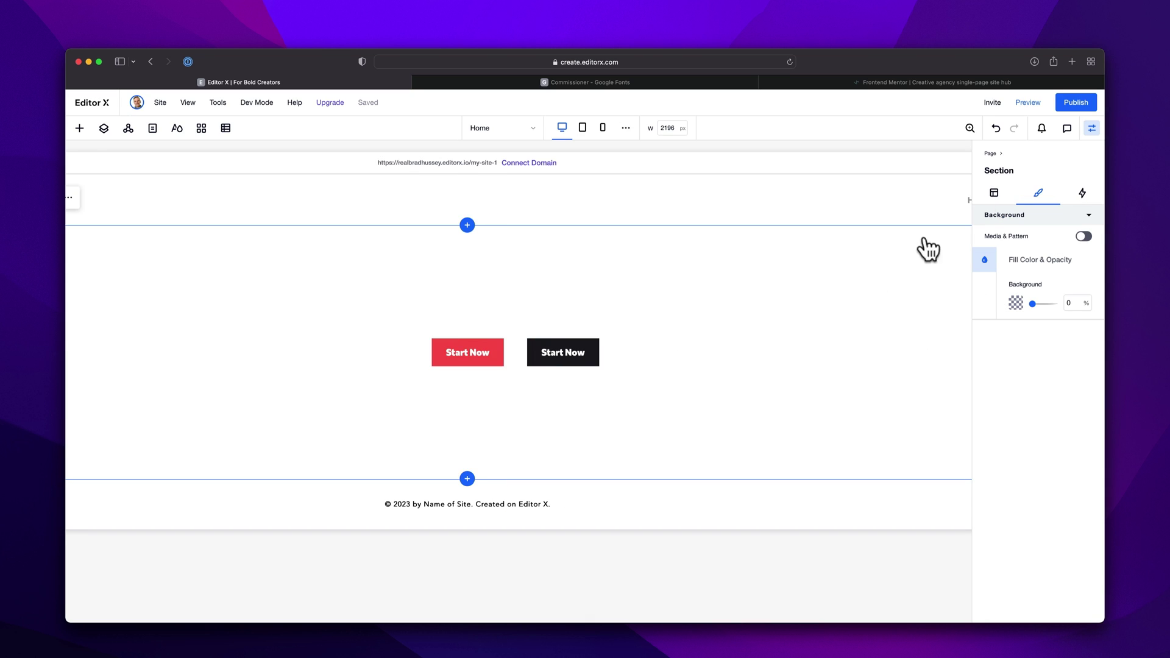
left_click(1033, 108)
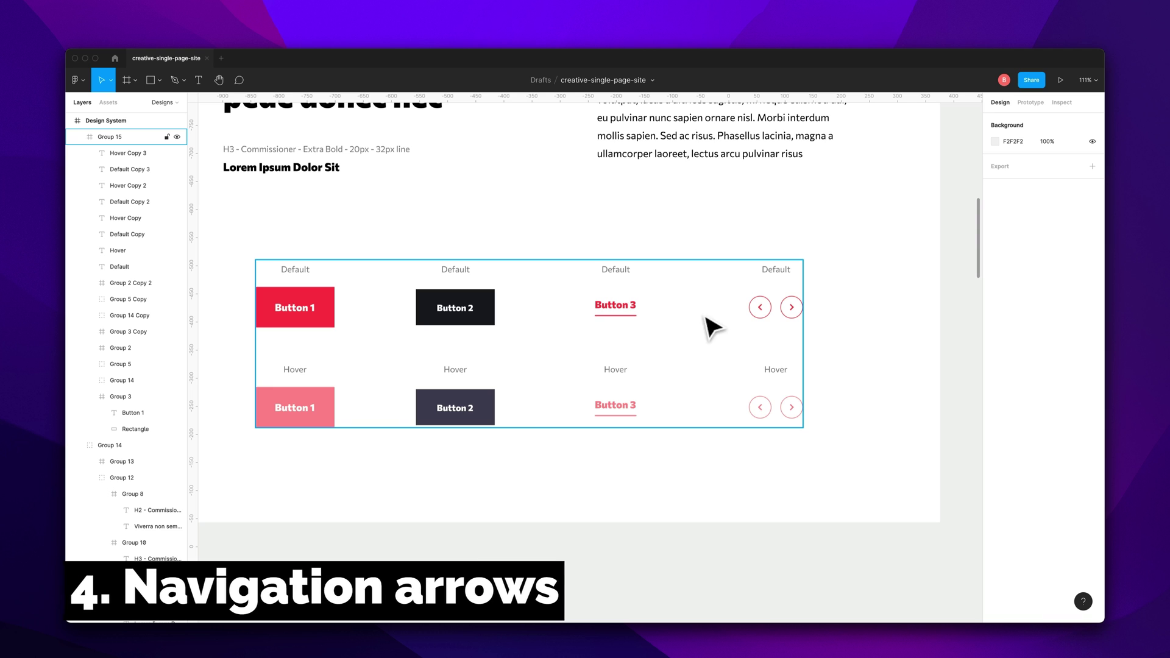
scroll(711, 327, "right", 3)
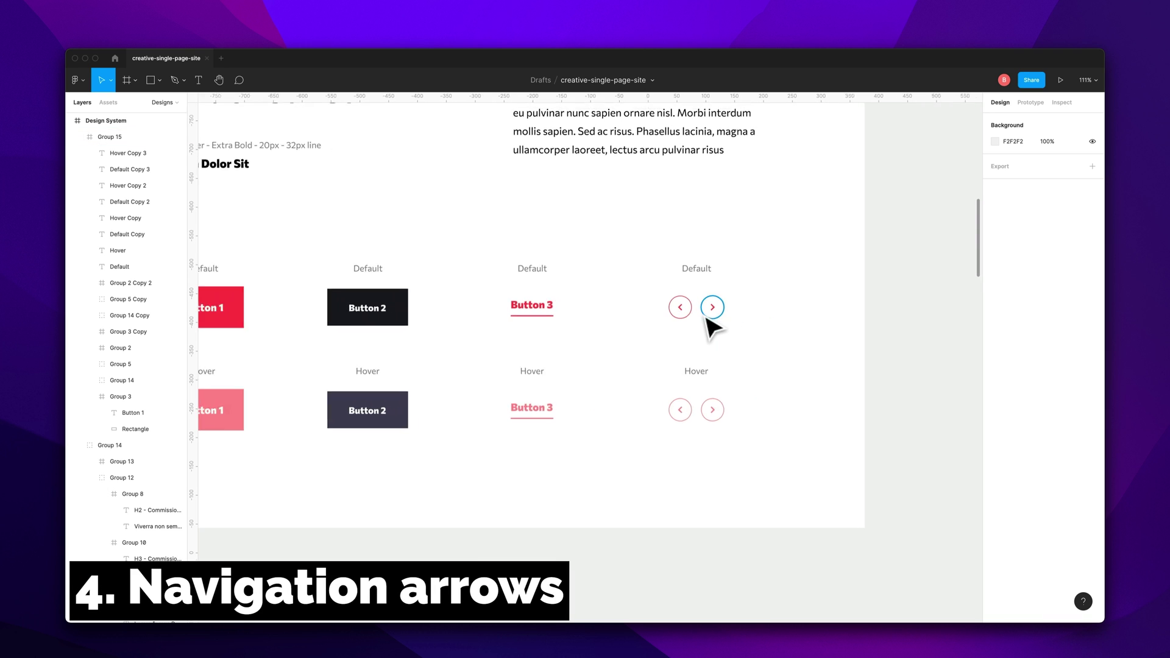
Add the round arrow button to the middle of the blank section.
scroll(707, 318, "right", 5)
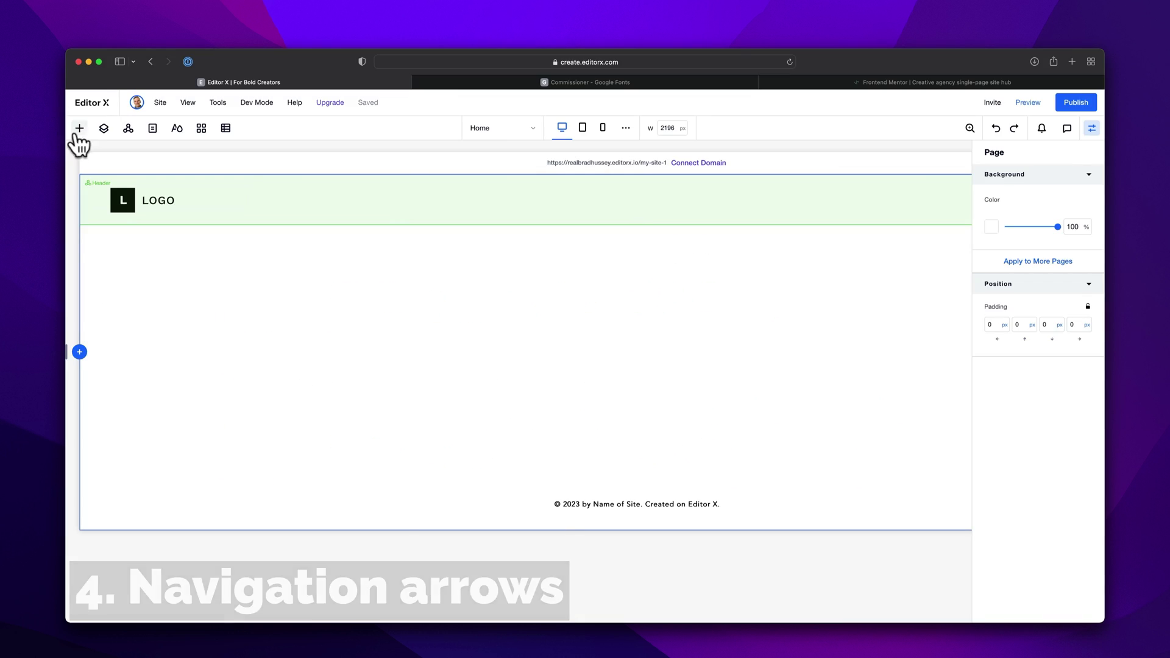
left_click(79, 128)
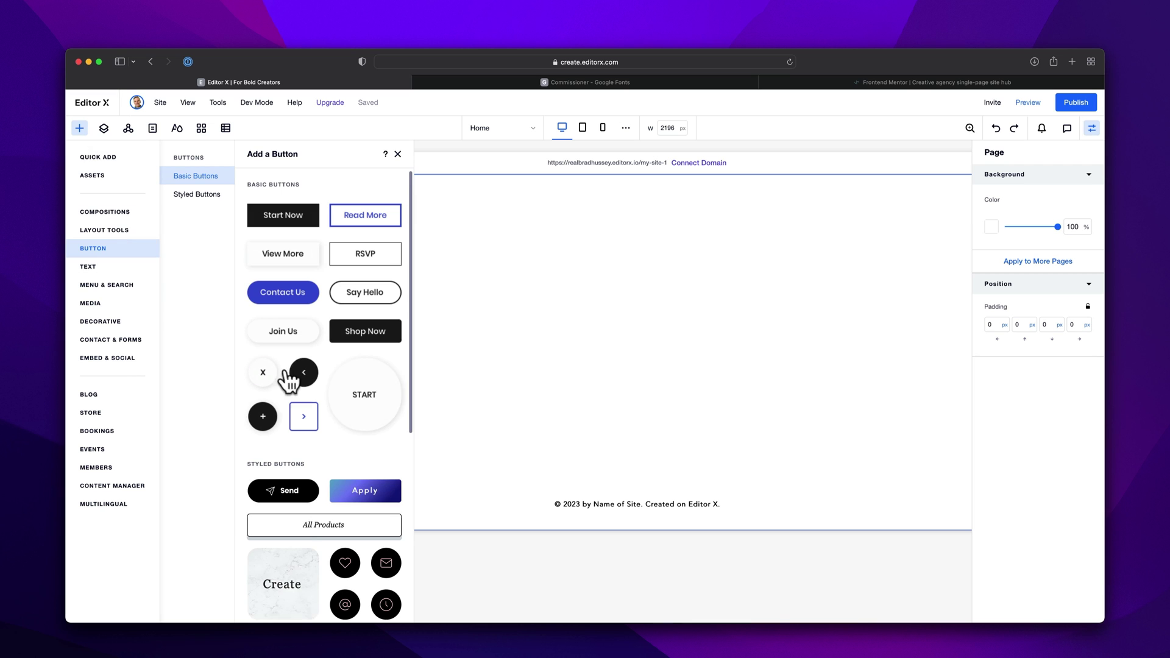
left_click_drag(289, 381, 564, 335)
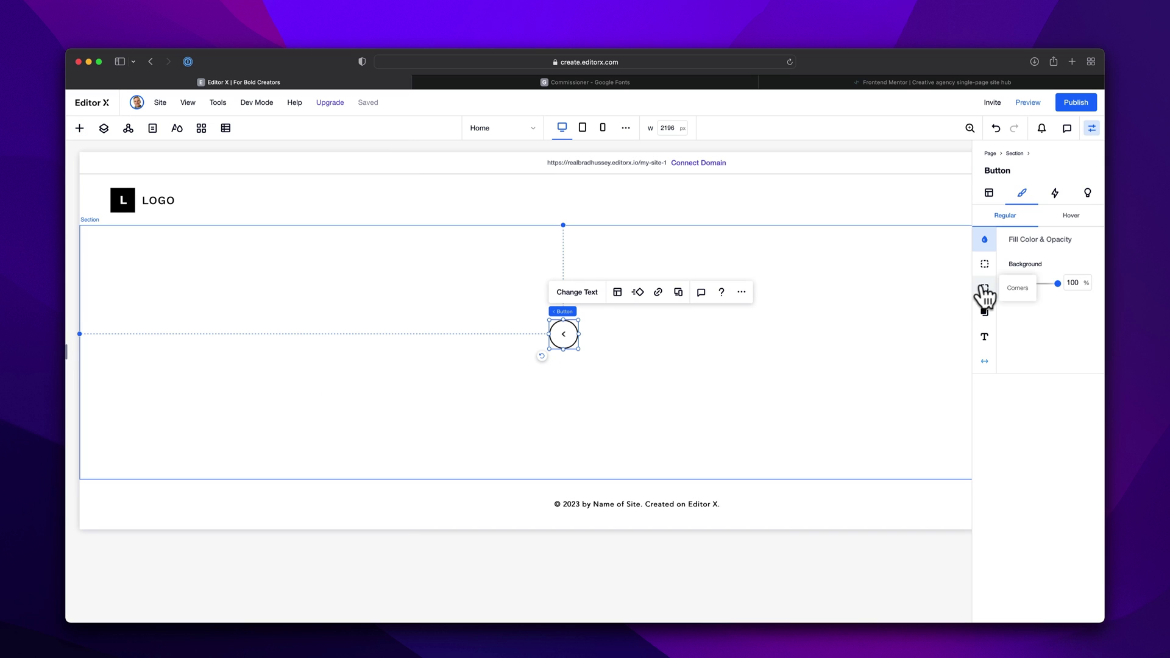
Make the arrow button's border and arrow red, then begin styling its hover state.
left_click(984, 263)
left_click(1016, 279)
left_click(1052, 347)
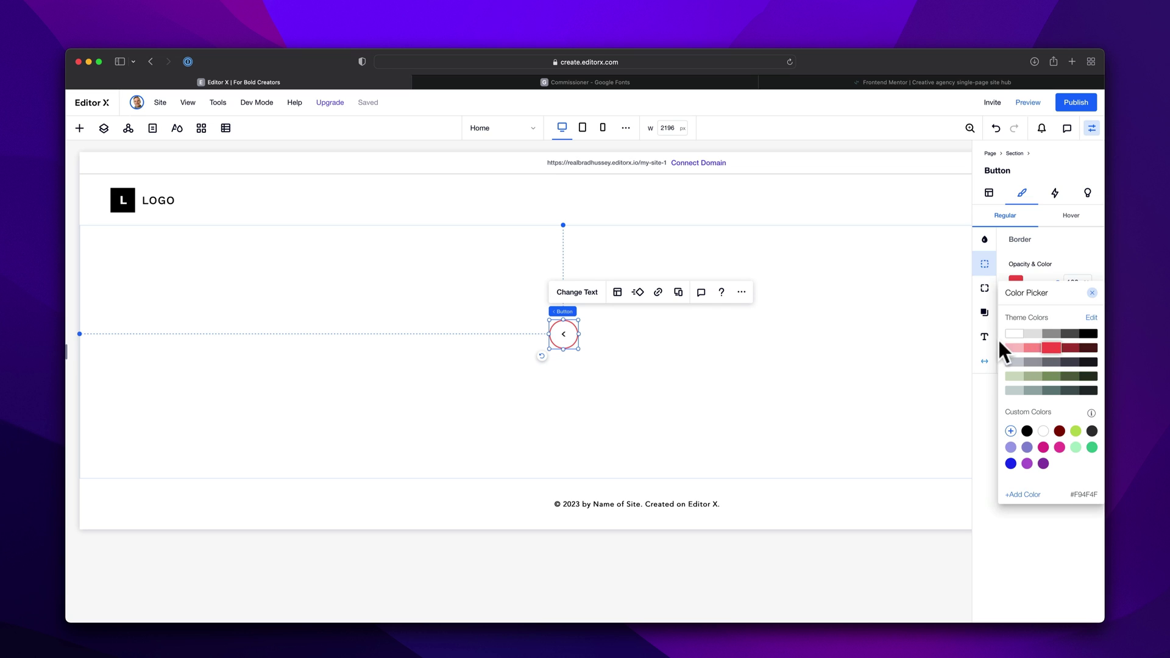
left_click(984, 336)
left_click(984, 337)
left_click(1085, 268)
left_click(1050, 334)
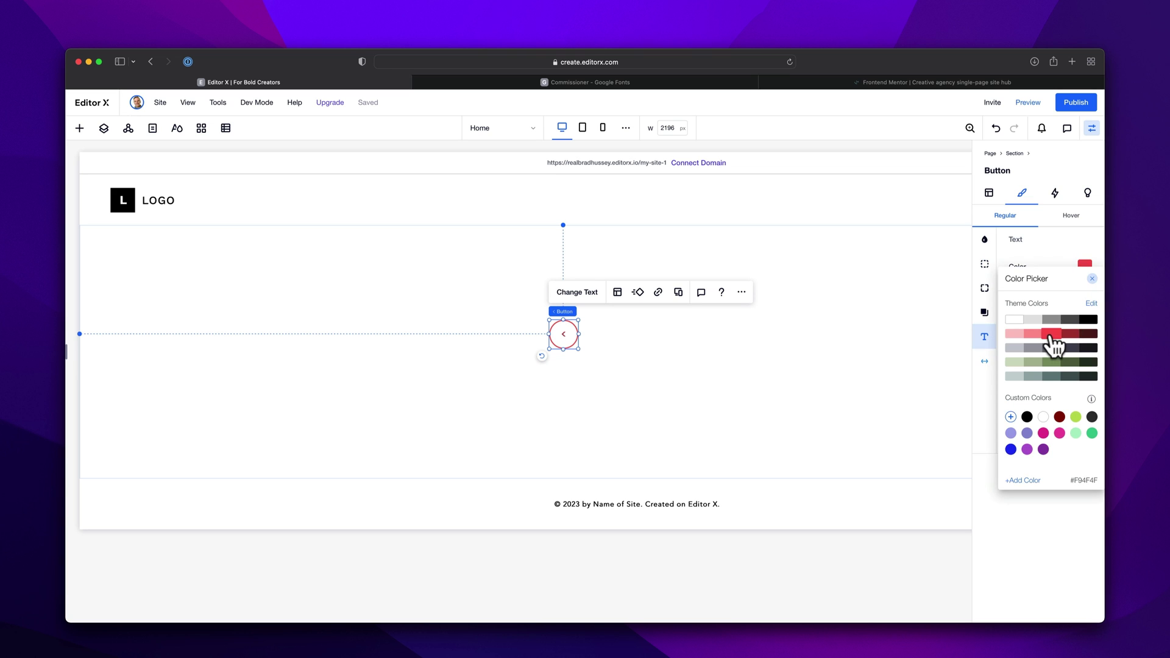
left_click(1052, 262)
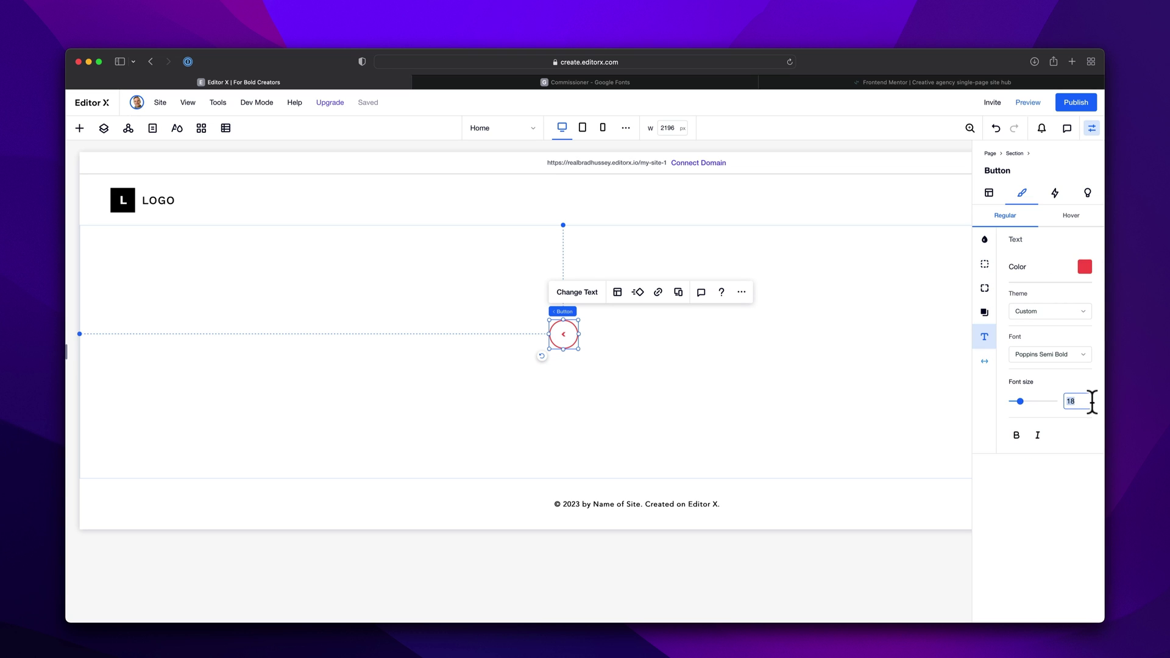
left_click(1071, 215)
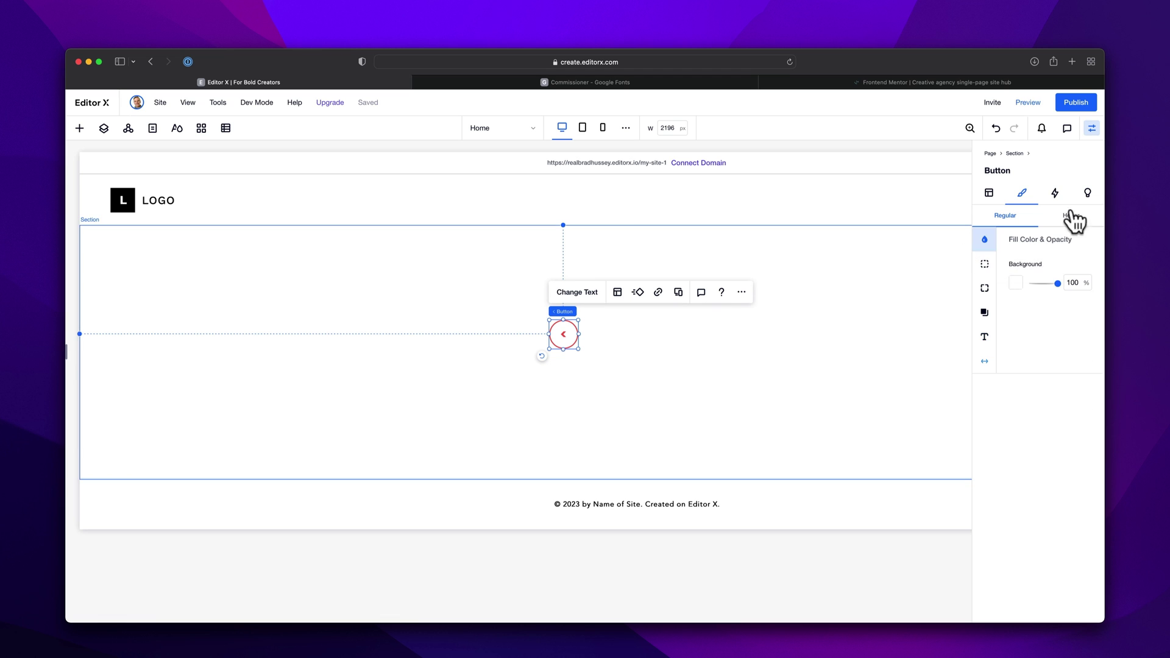
left_click(1016, 280)
Set the button's hover fill to white at 0% opacity.
left_click(1066, 284)
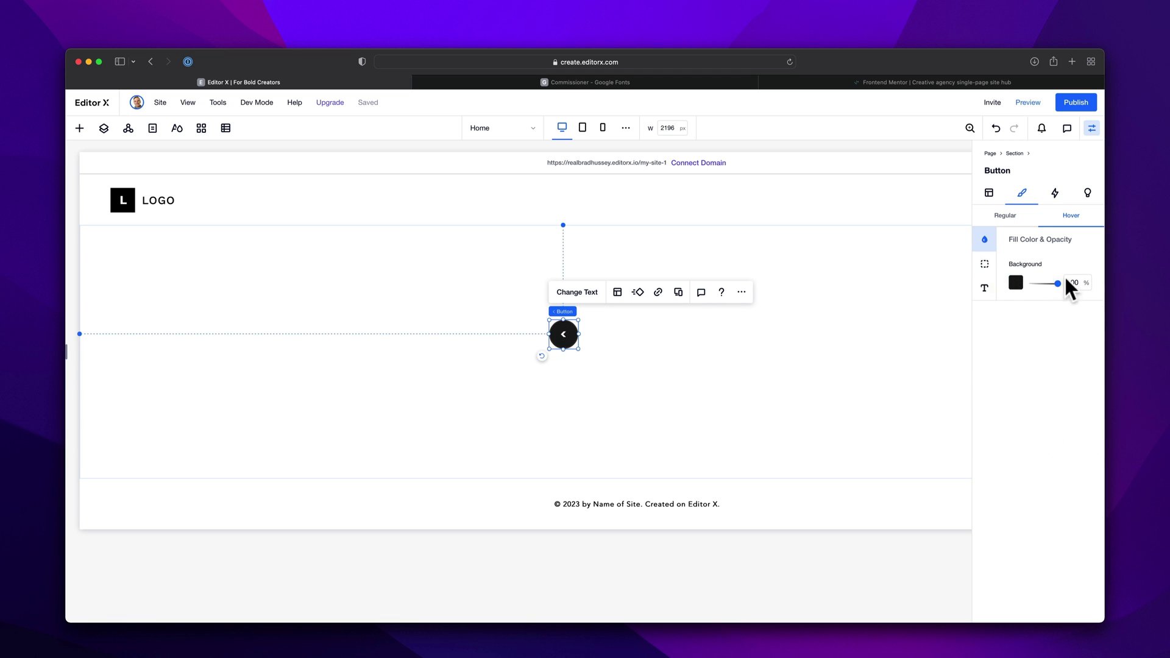
left_click(1014, 282)
left_click(1056, 296)
left_click_drag(1053, 285, 1023, 282)
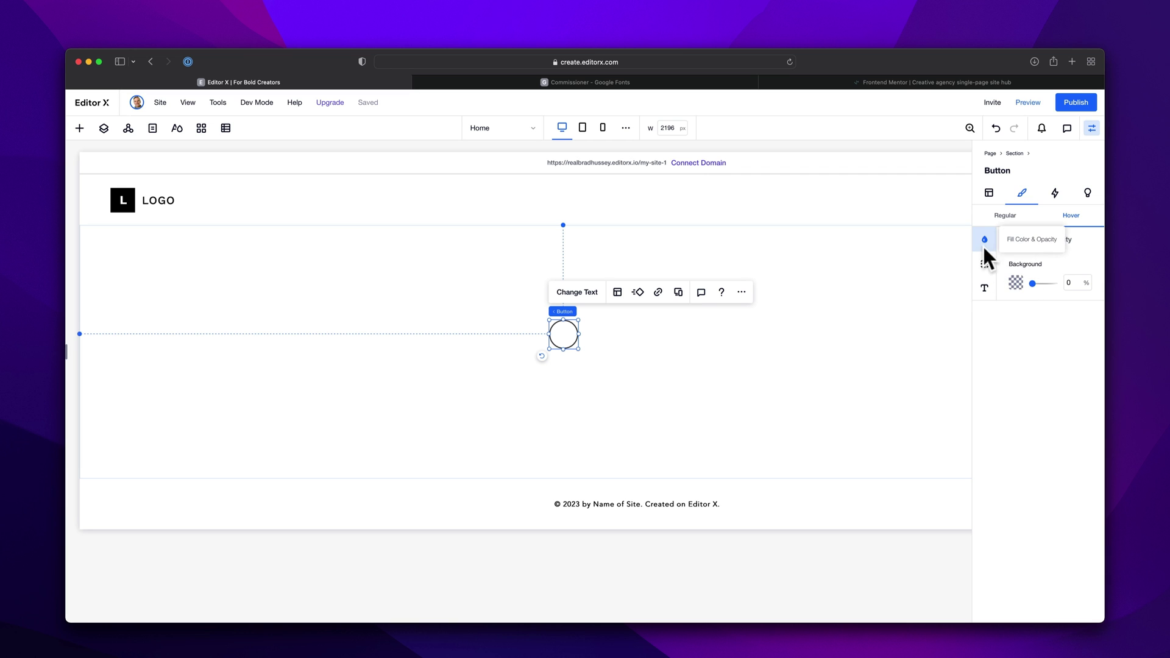
Give the hover state a red border and a pink arrow.
left_click(985, 265)
left_click(1016, 280)
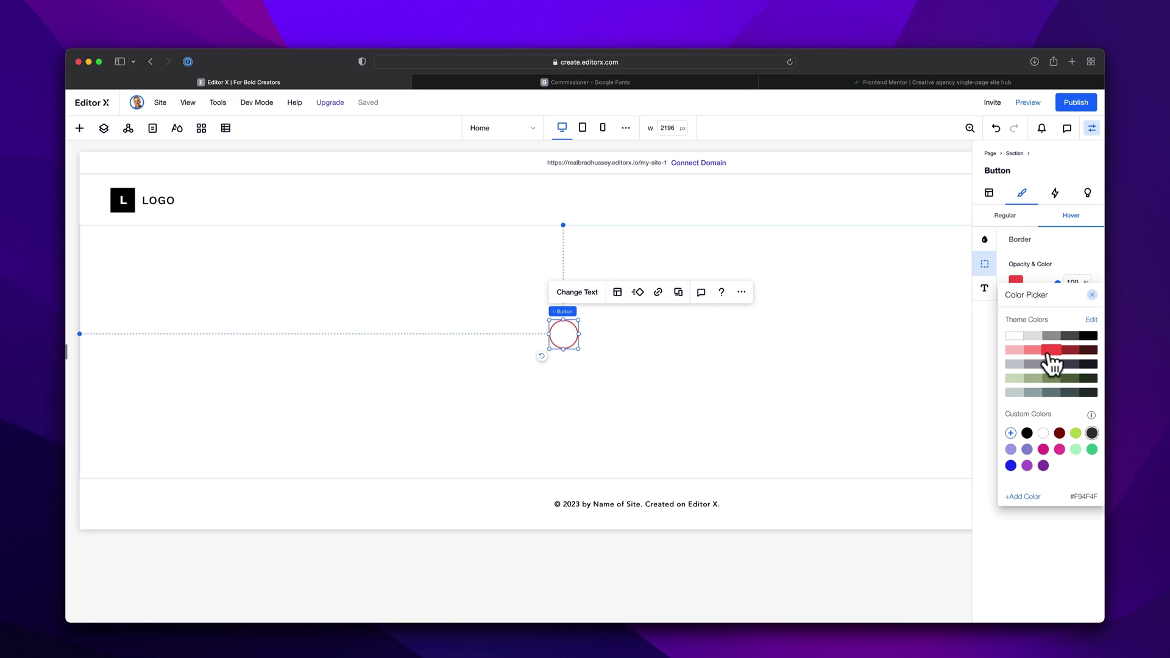
left_click(1051, 351)
left_click(1027, 281)
left_click(984, 288)
left_click(1085, 265)
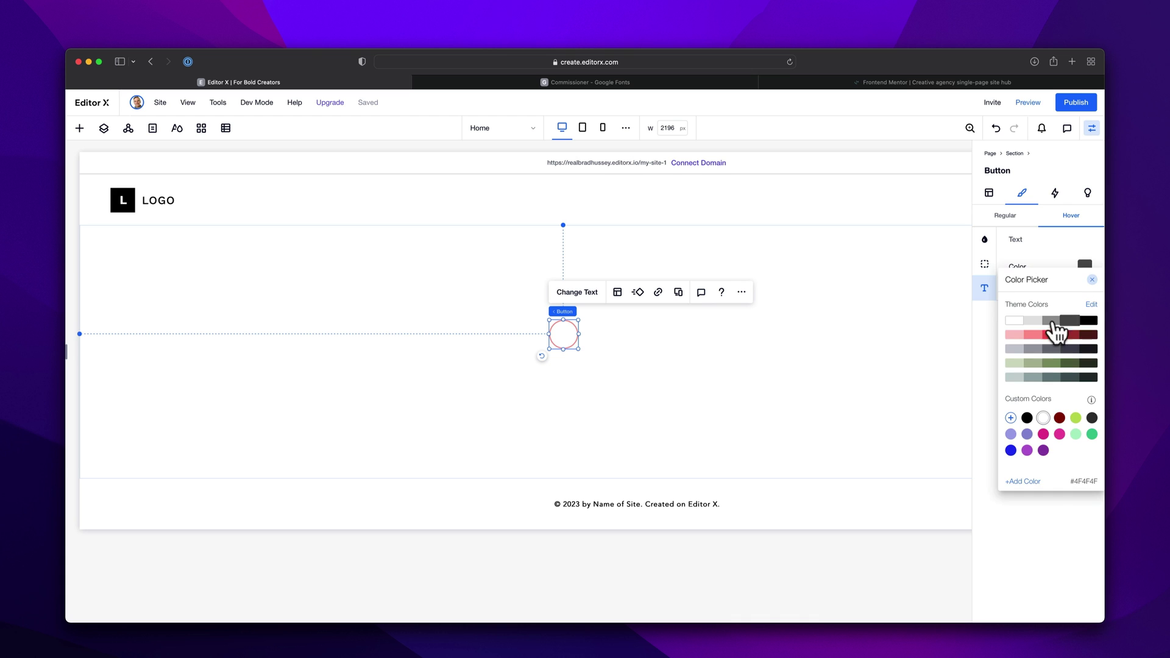
left_click(1033, 336)
left_click(1062, 262)
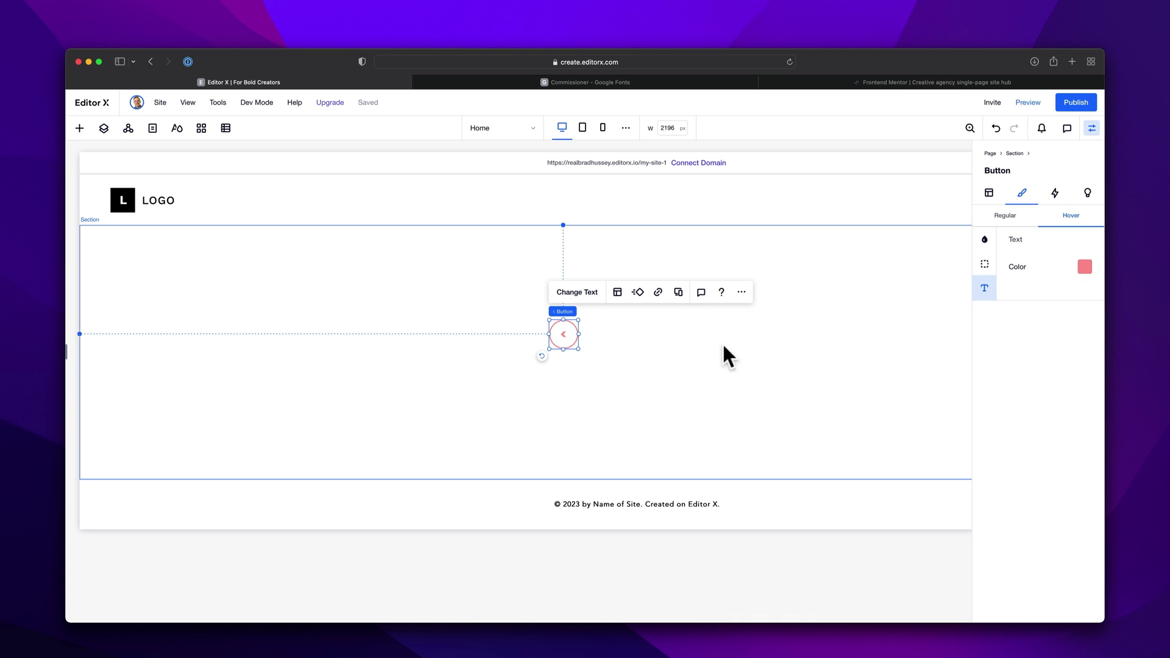
left_click(618, 337)
Save the arrow button as 'Nav Arrow' in the Creative Agency Website library, then preview.
right_click(564, 335)
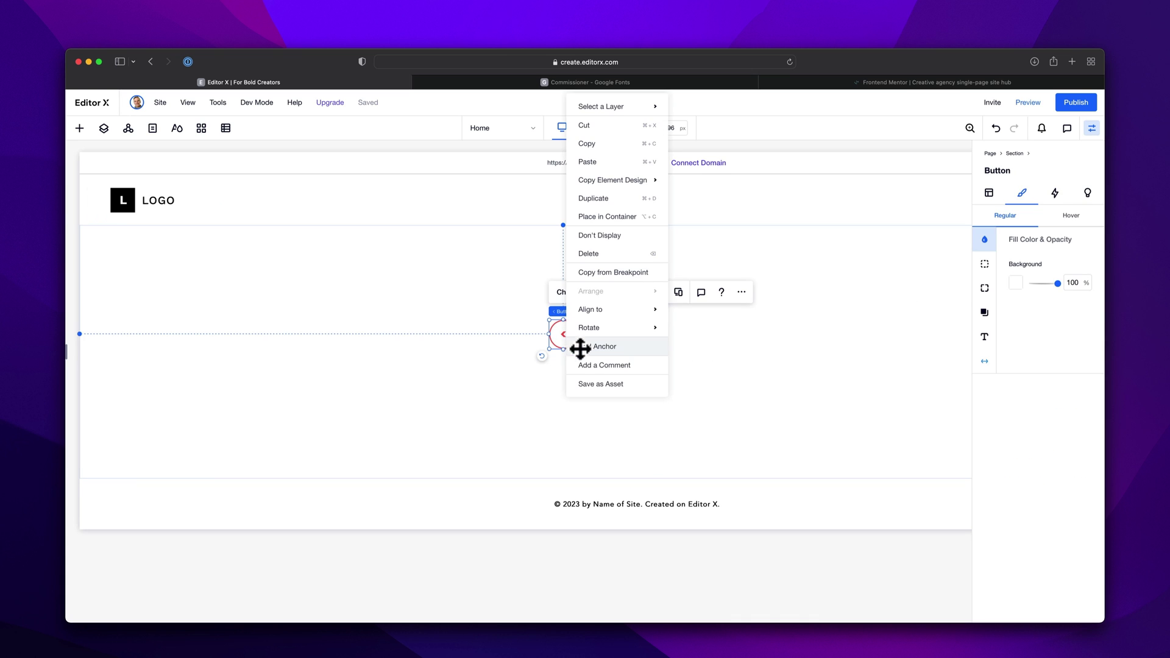
left_click(618, 385)
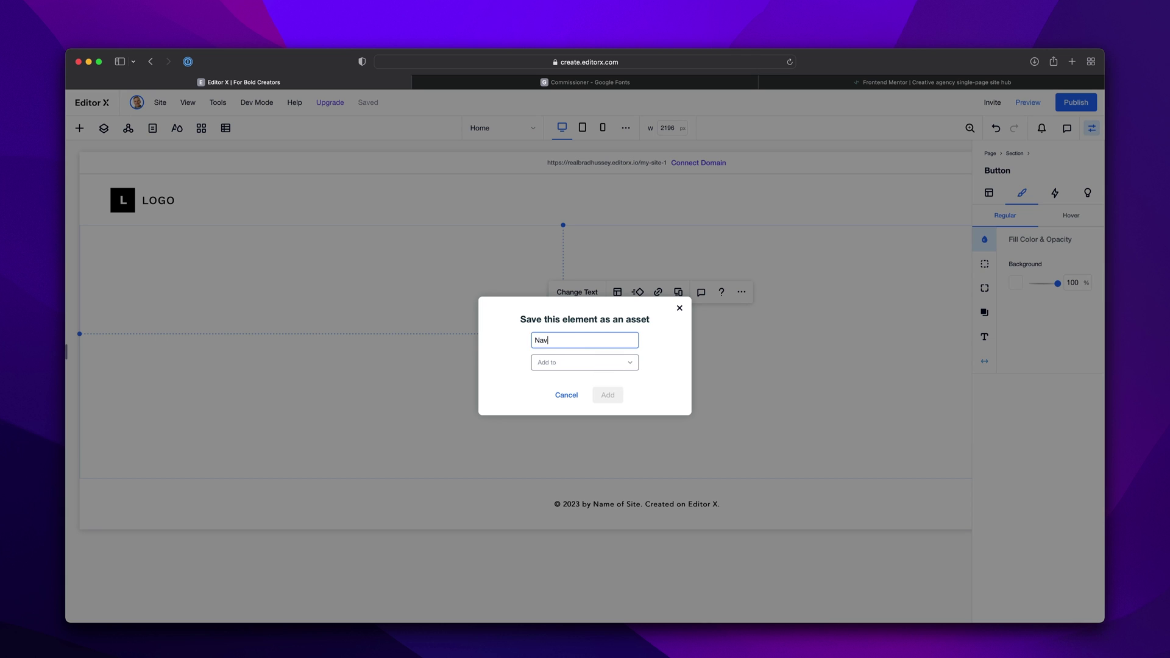
left_click(615, 365)
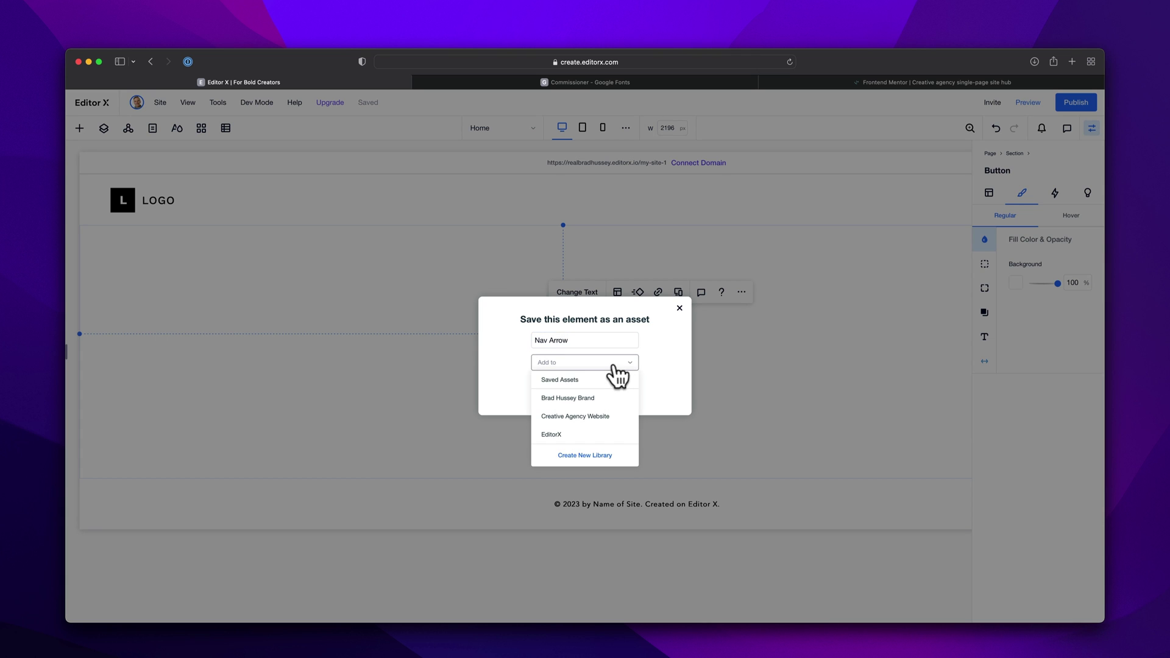
left_click(592, 415)
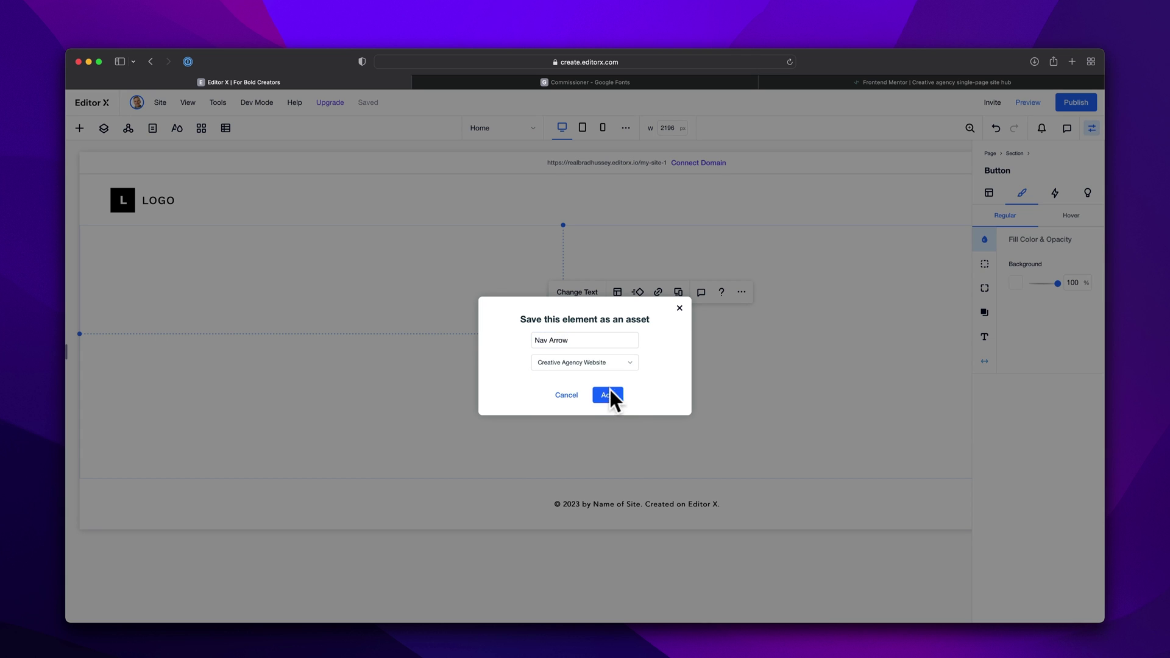
left_click(608, 395)
left_click(639, 395)
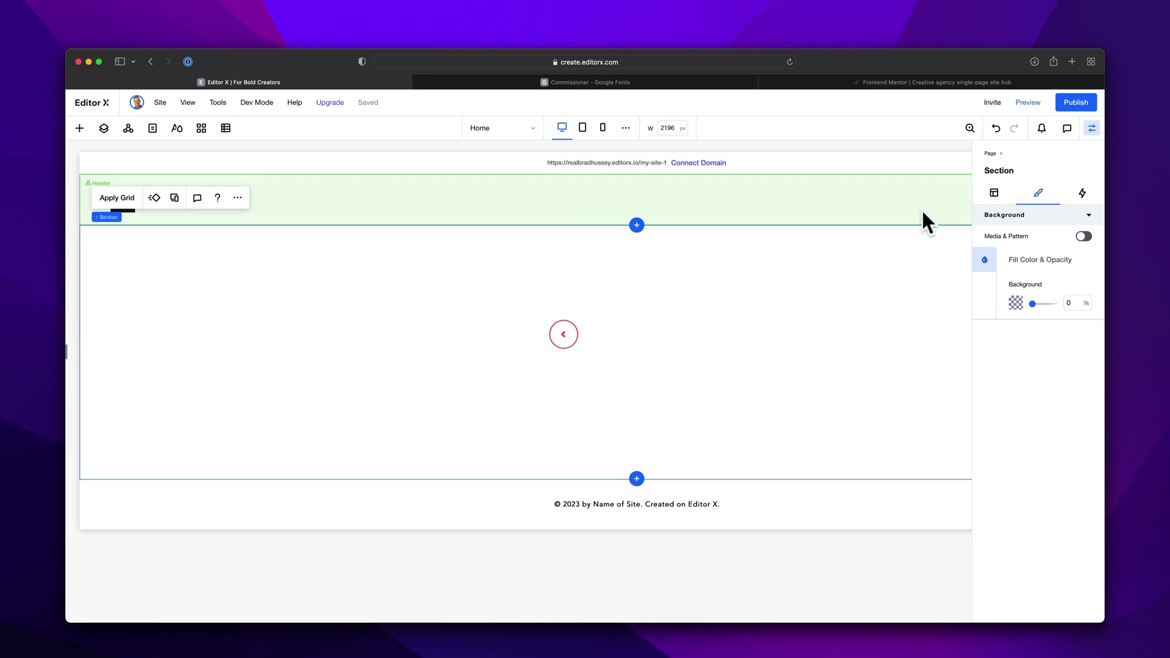
left_click(1028, 103)
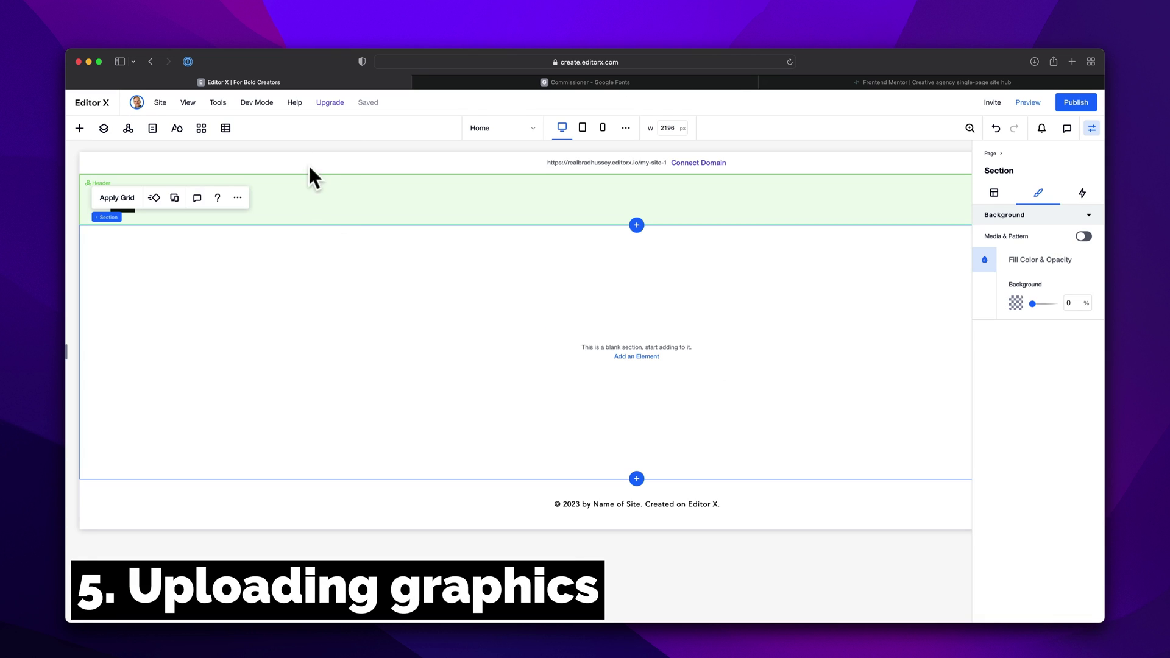
Open Site Files in the Media Manager.
left_click(220, 104)
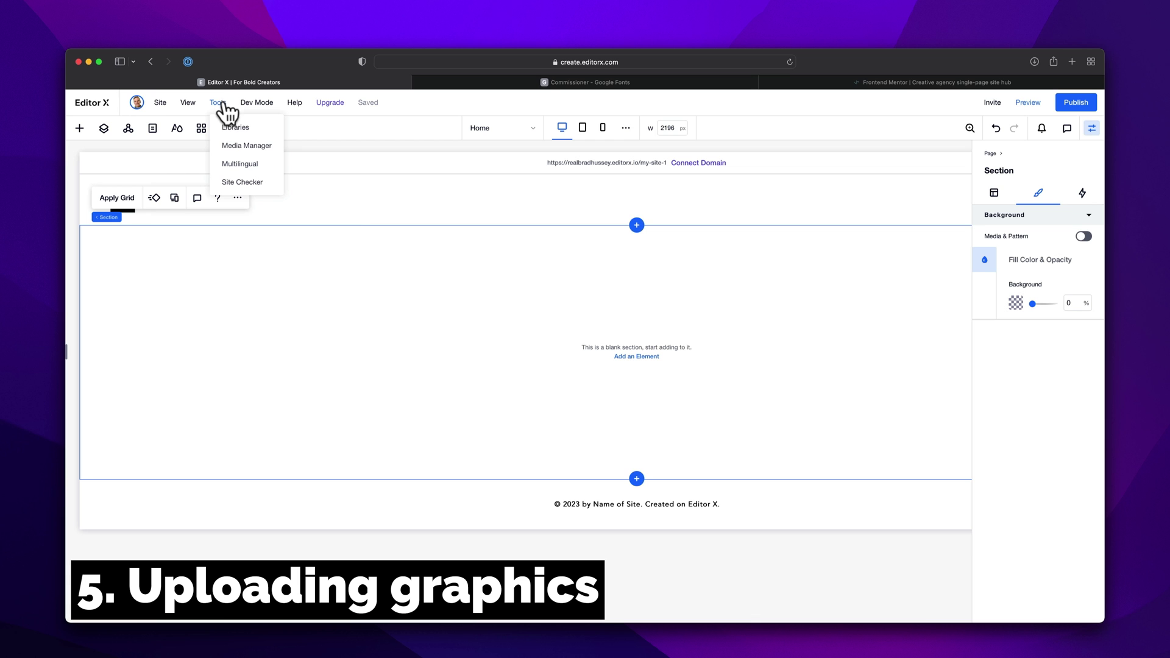
left_click(237, 147)
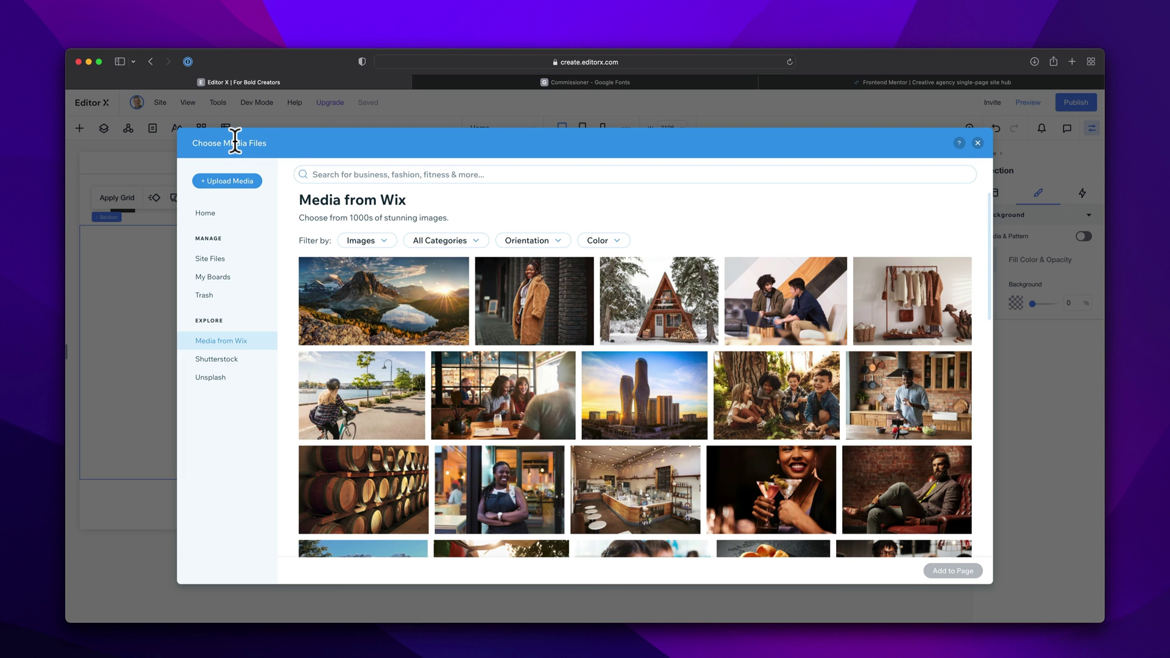
left_click(219, 261)
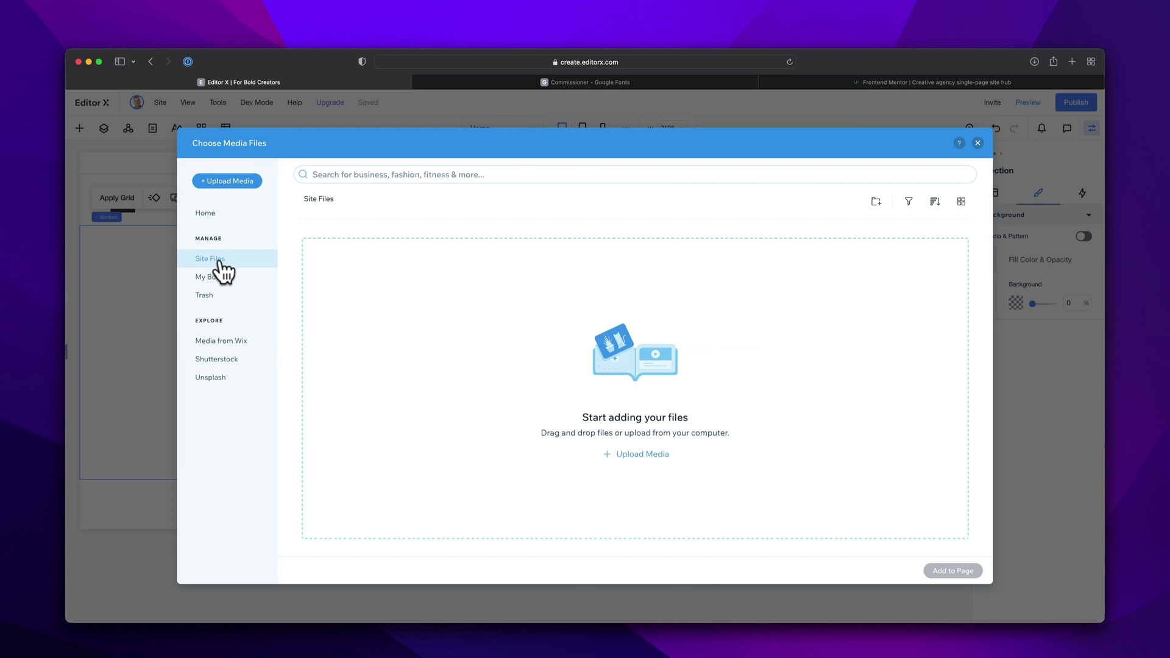
Upload all ten design graphics, including logo.svg, from the Finder folder to Site Files.
key("super+Tab")
left_click(448, 328)
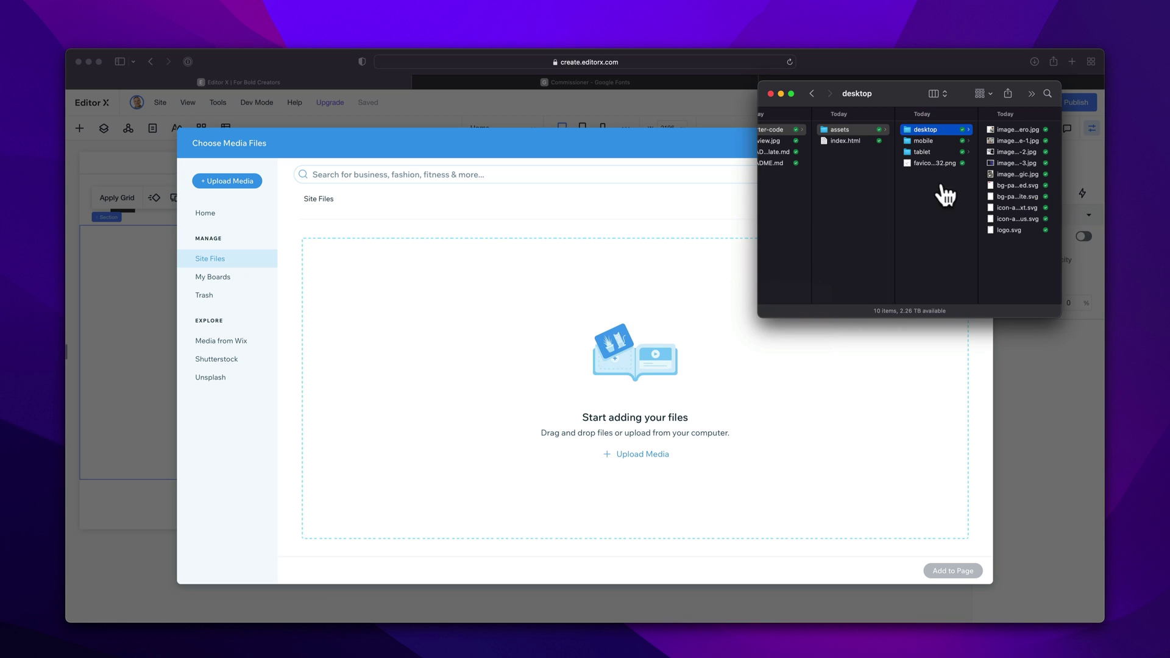
left_click(1010, 129)
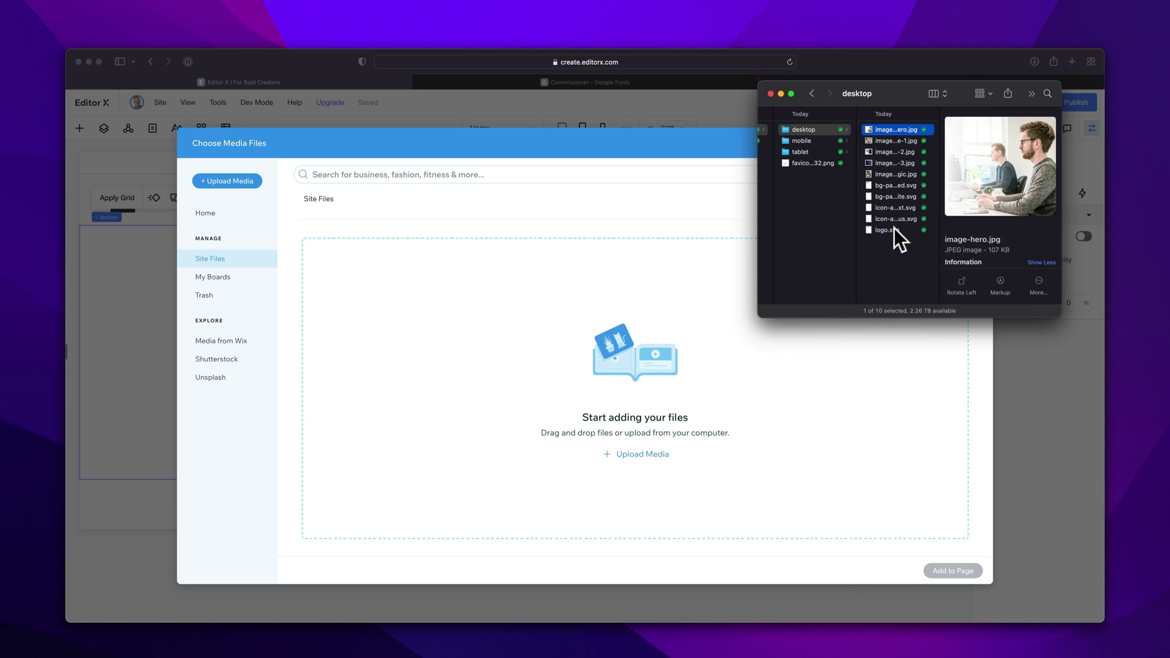
left_click(894, 229, "shift")
left_click_drag(906, 146, 583, 295)
left_click(628, 141)
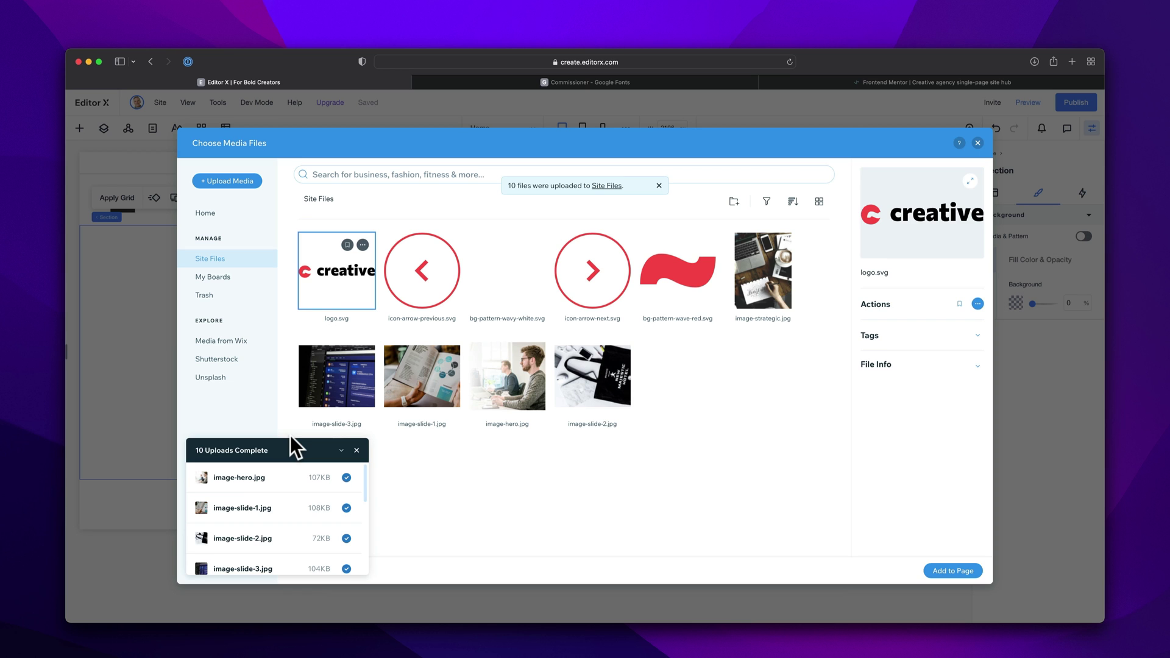
left_click(978, 143)
View the Creative Agency Website library's assets: Nav Arrow, Primary Button and Secondary Button.
left_click(225, 128)
left_click(235, 139)
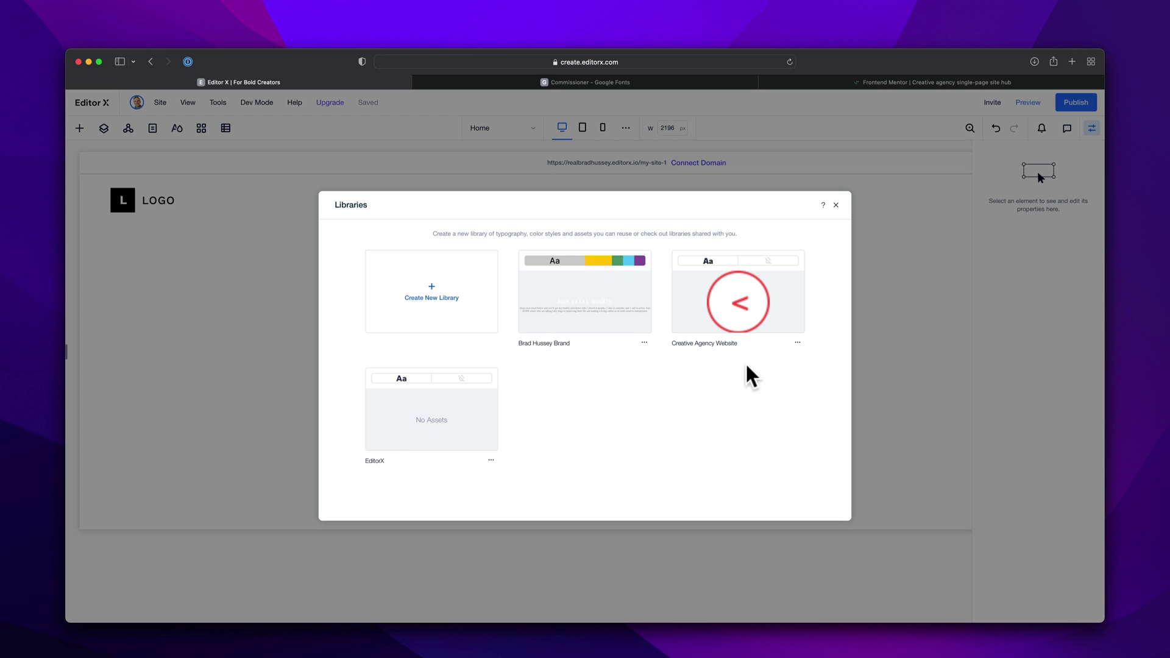
left_click(779, 309)
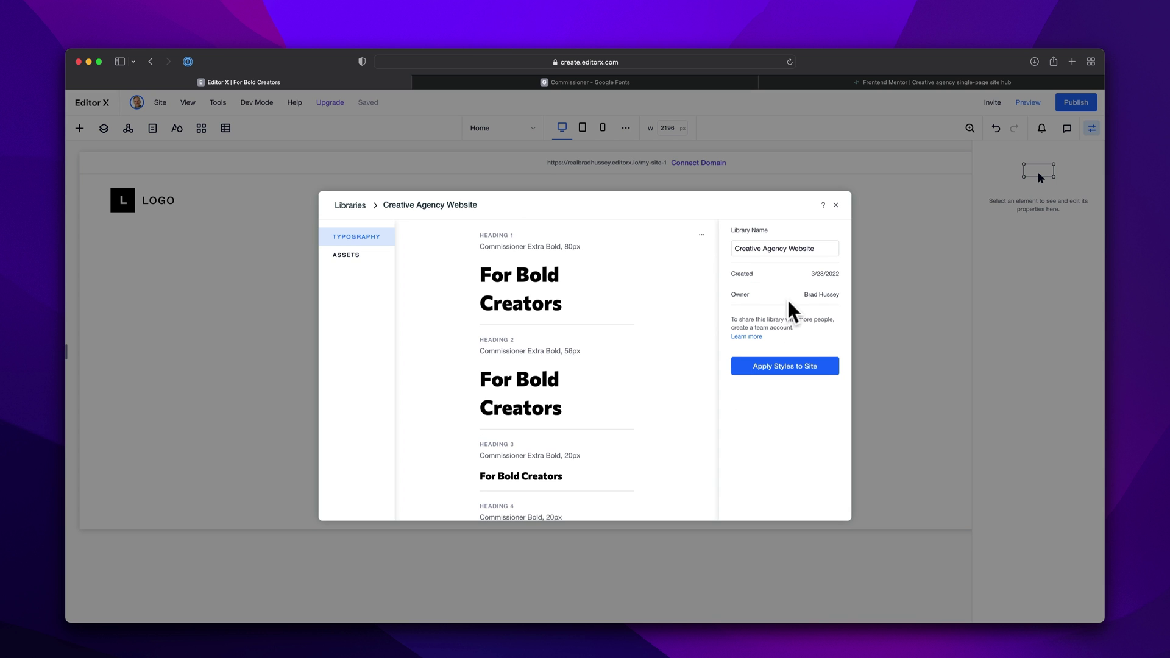
scroll(644, 340, "down", 5)
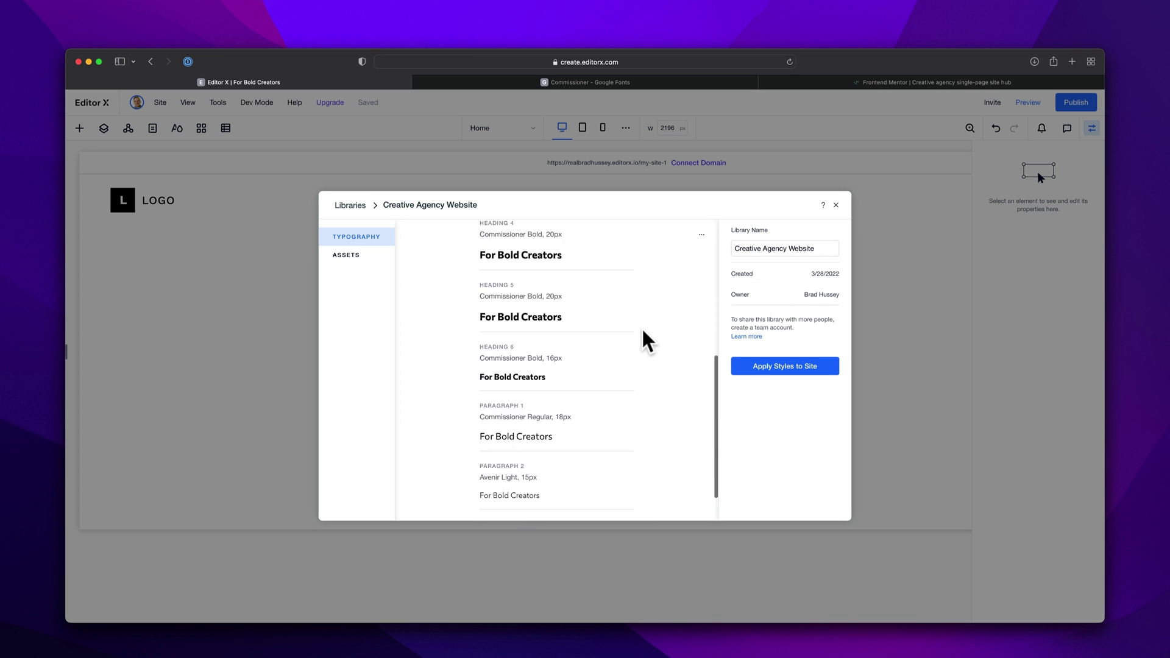
left_click(361, 256)
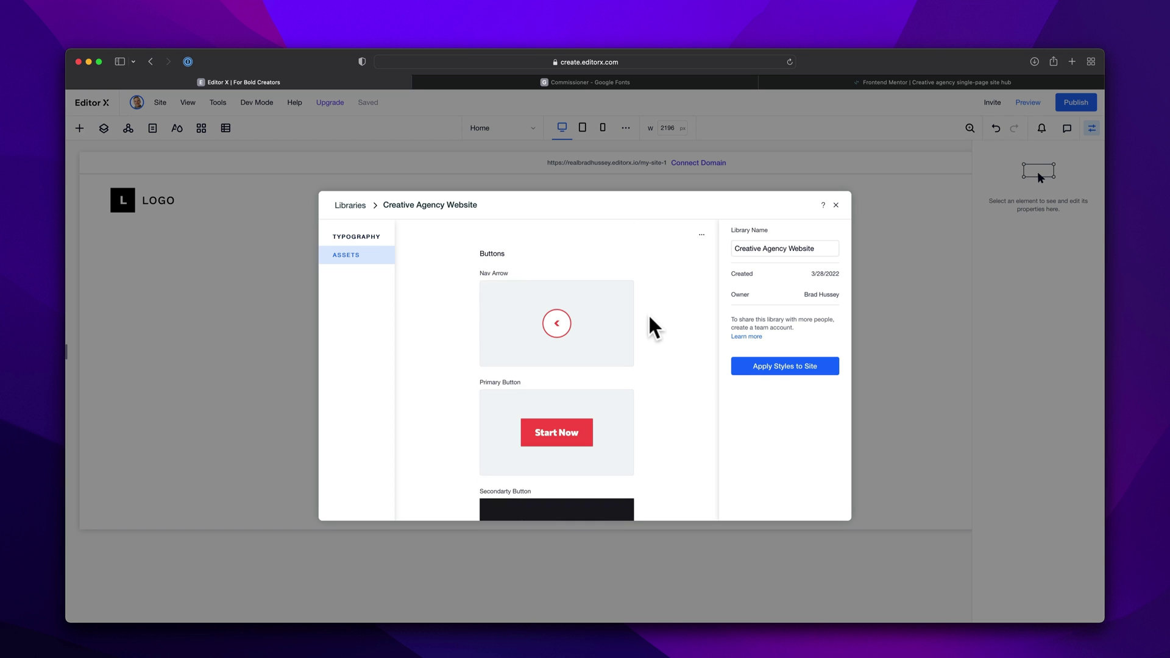
scroll(636, 322, "down", 3)
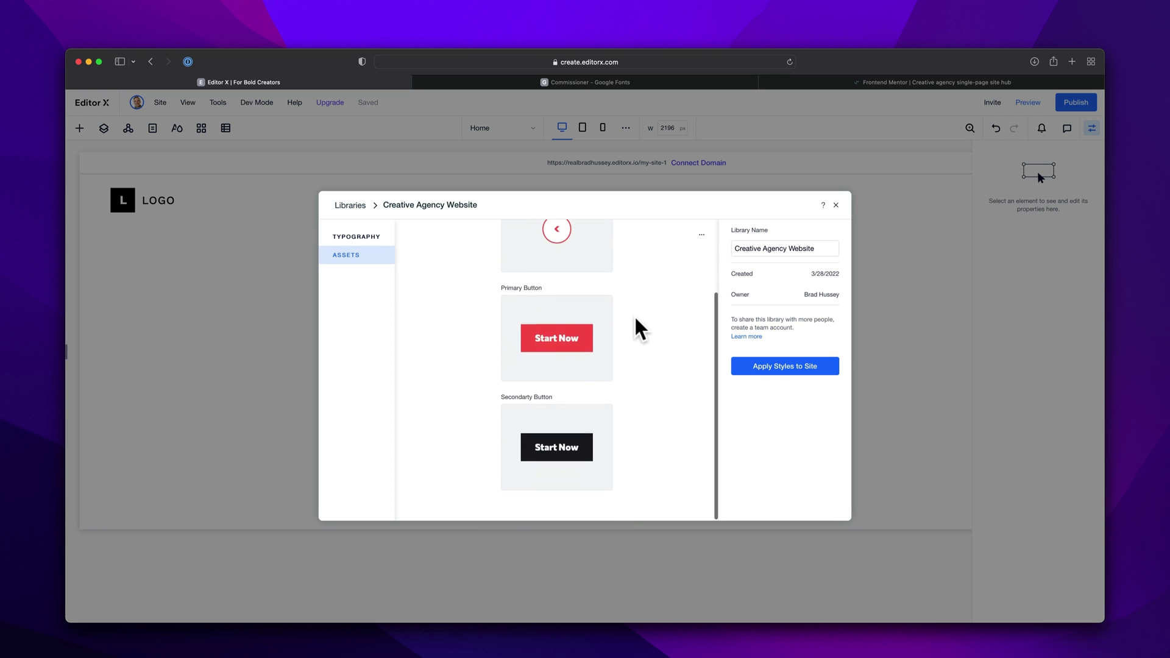
scroll(637, 323, "up", 3)
scroll(639, 321, "down", 1)
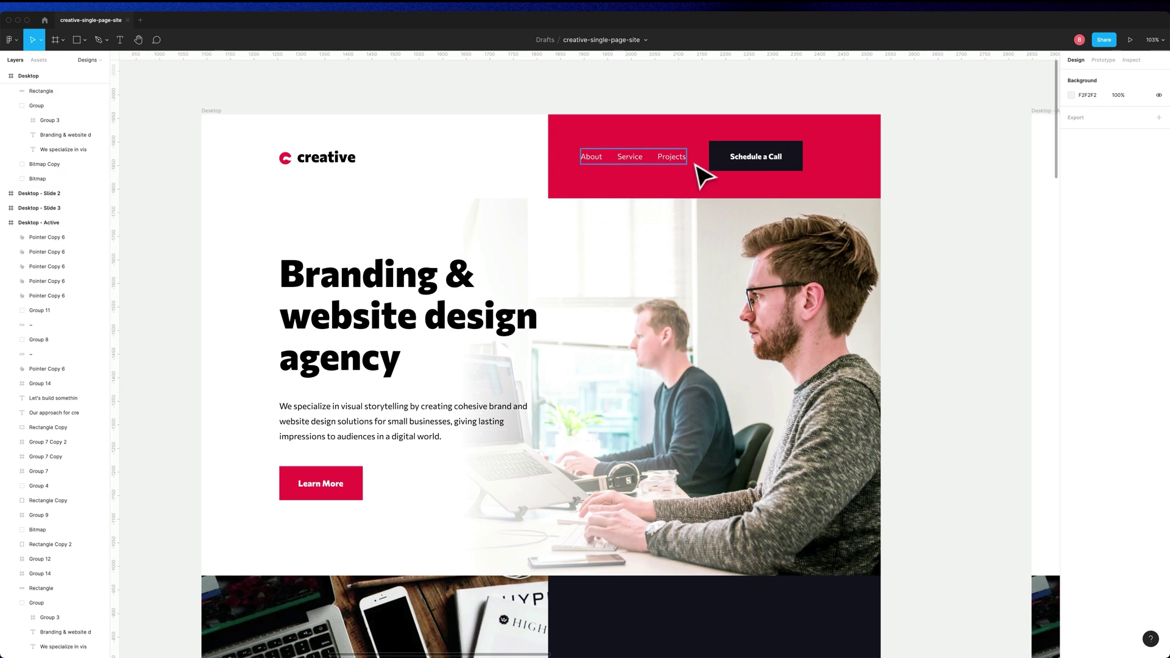
Return from the Figma header design to the Editor X window.
key("super+Tab")
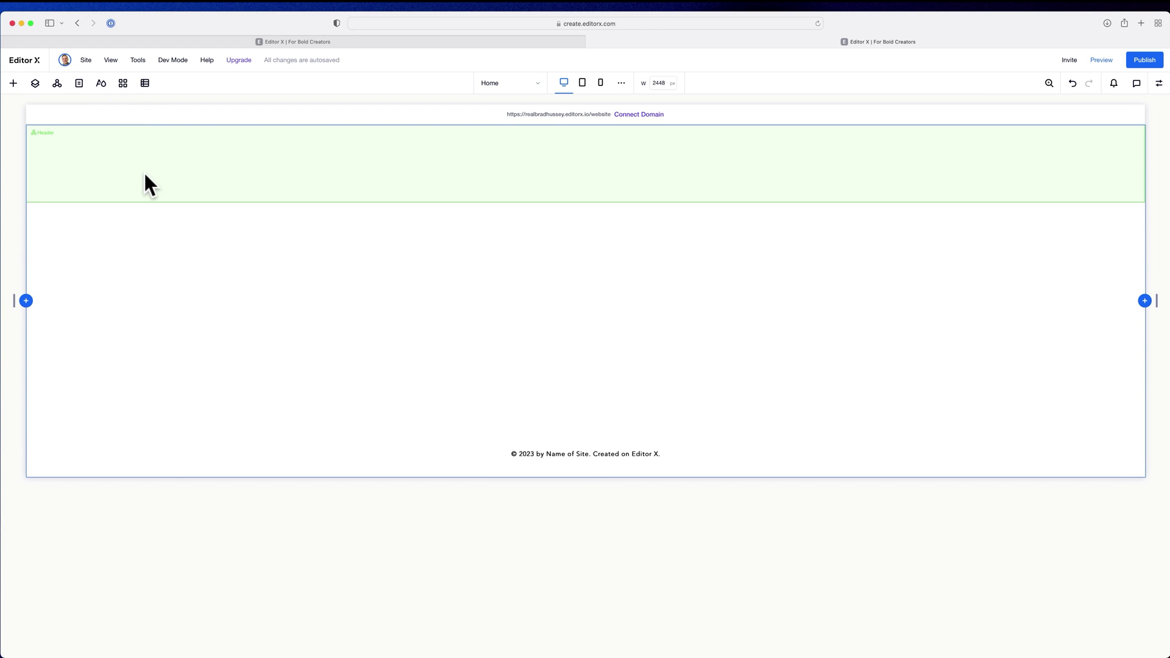
Select the header and bring up its grid layouts with 2x1 chosen.
left_click(34, 84)
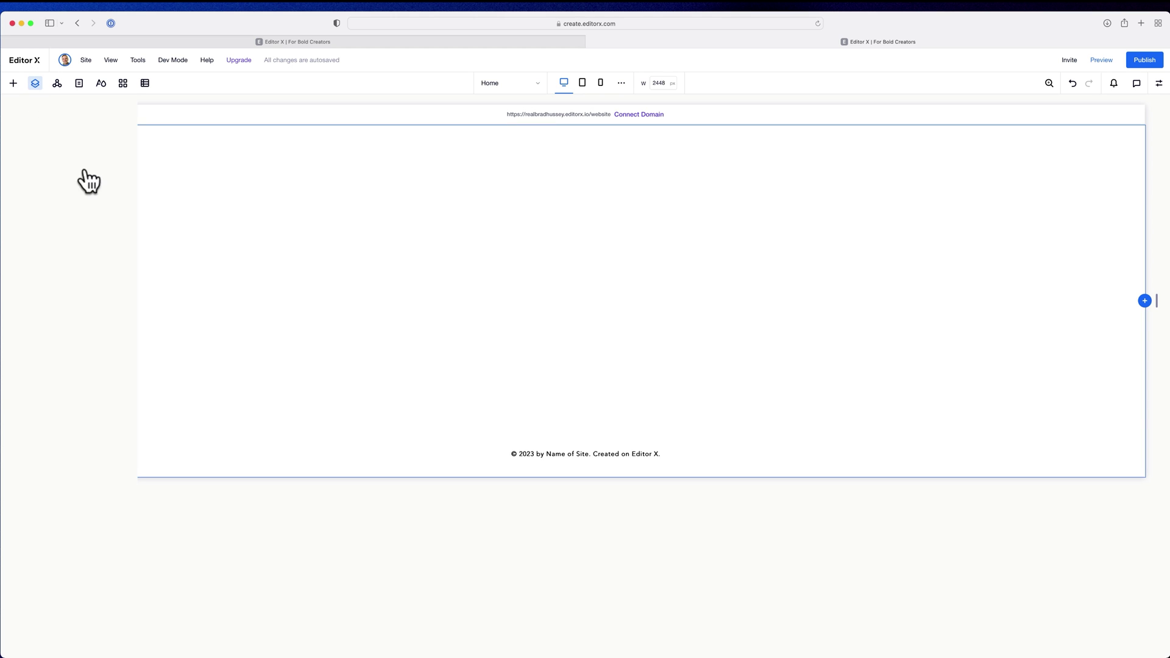
left_click(35, 83)
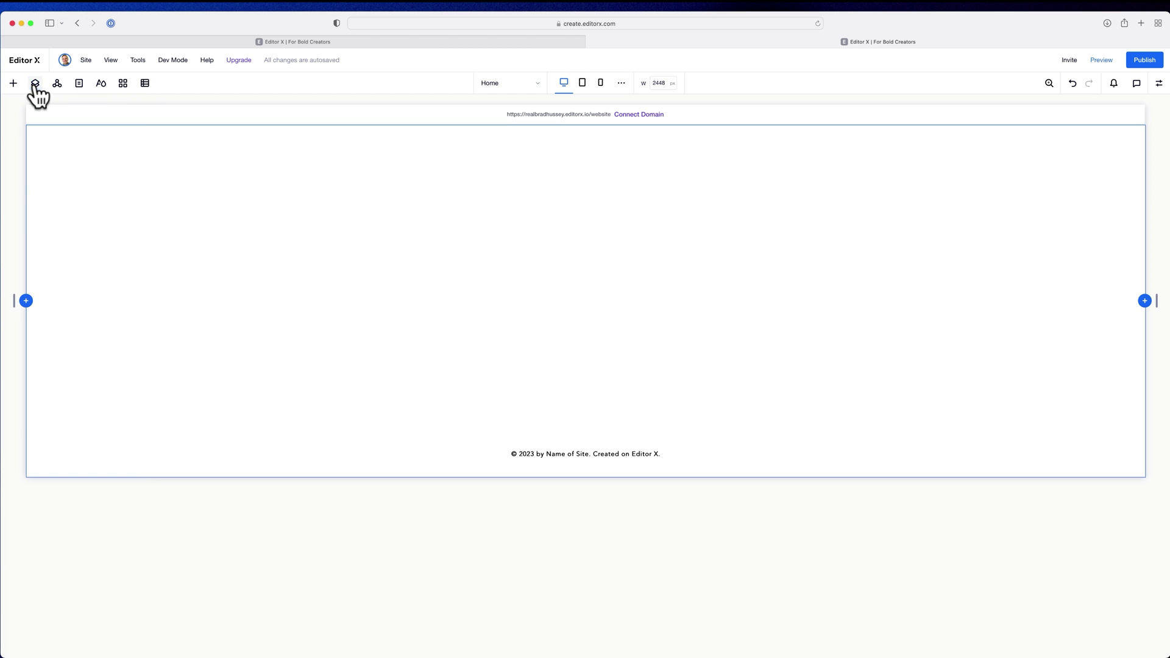
left_click(256, 152)
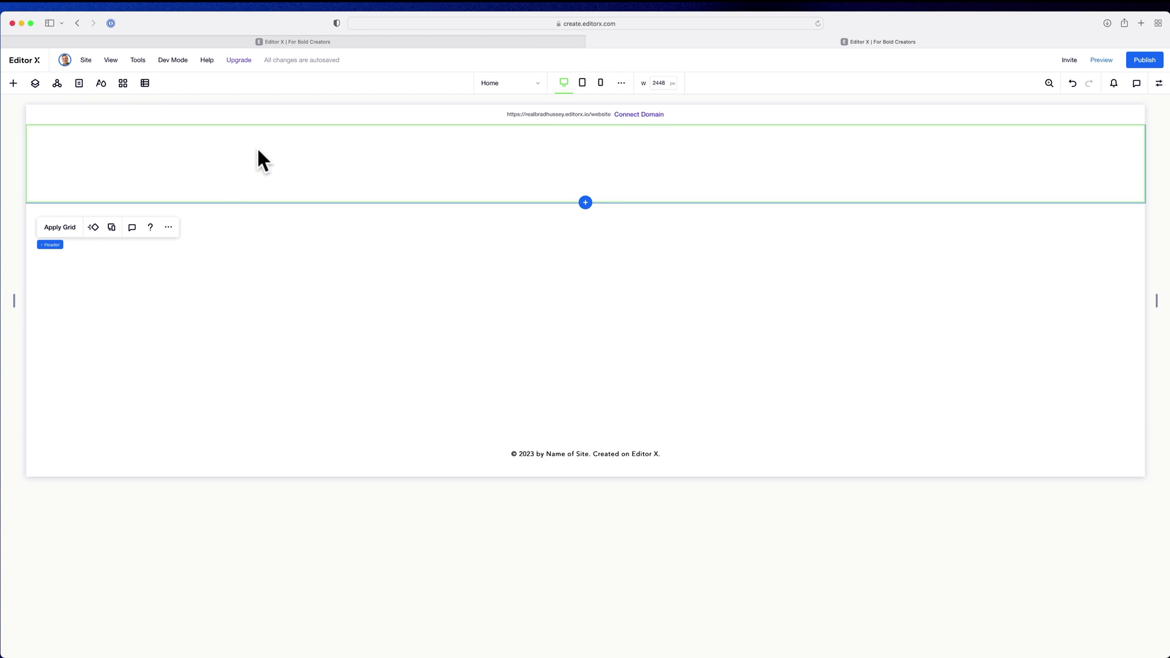
left_click(68, 229)
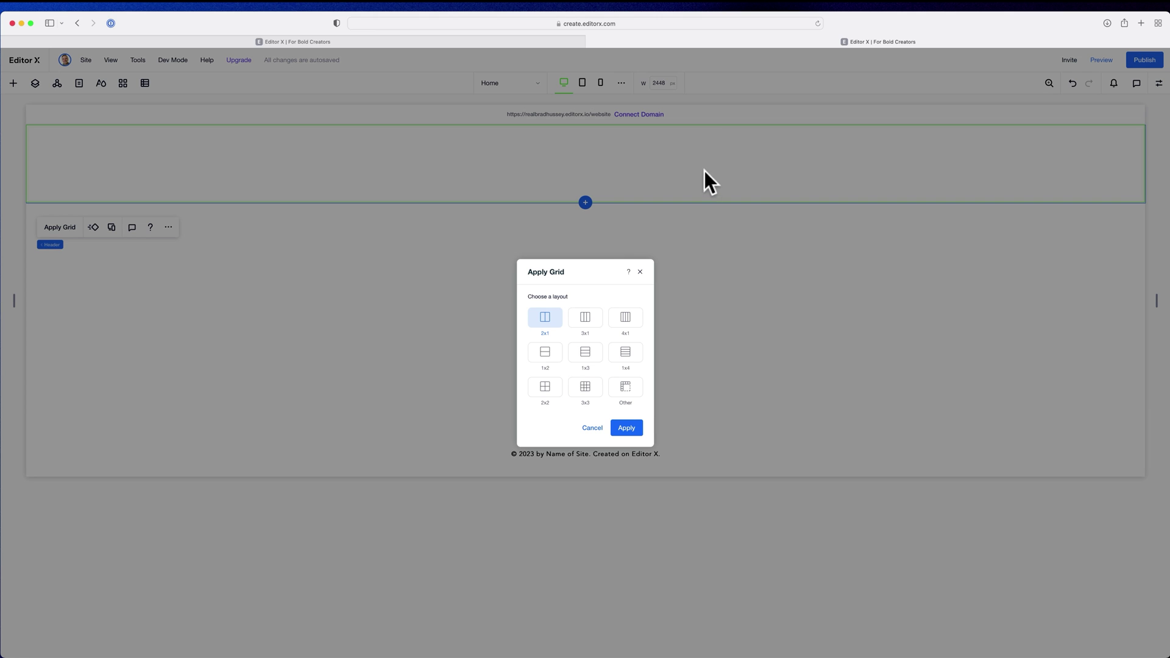
Apply the 2x1 grid to the header, keeping both columns at 1fr in Advanced Mode.
left_click(626, 428)
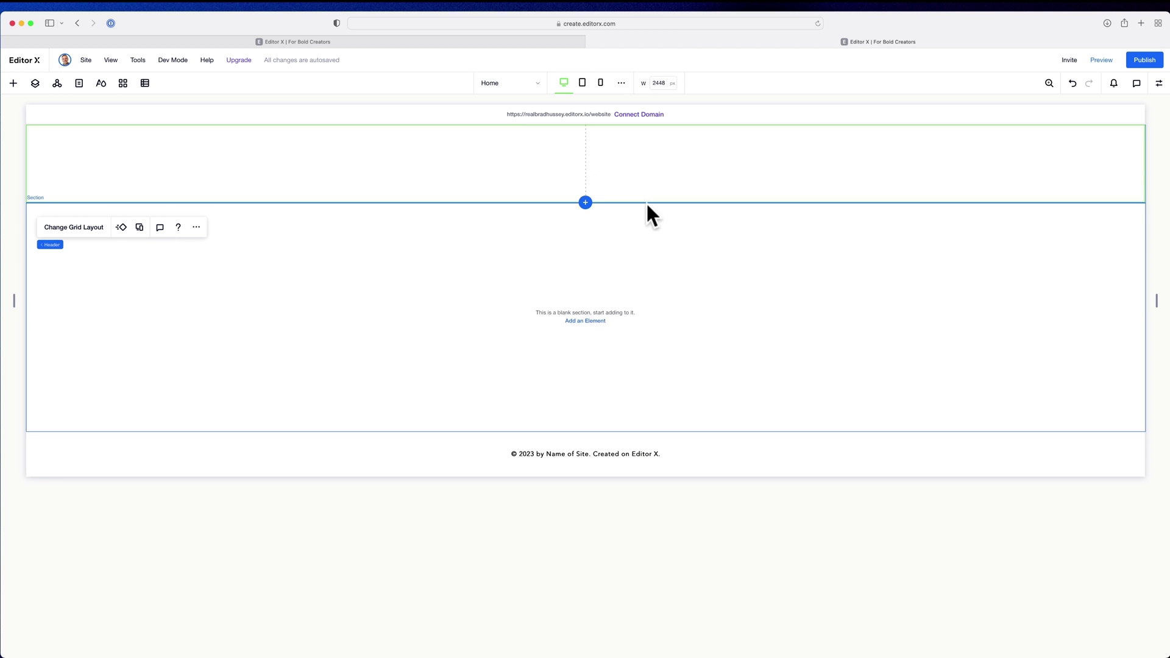
left_click(73, 228)
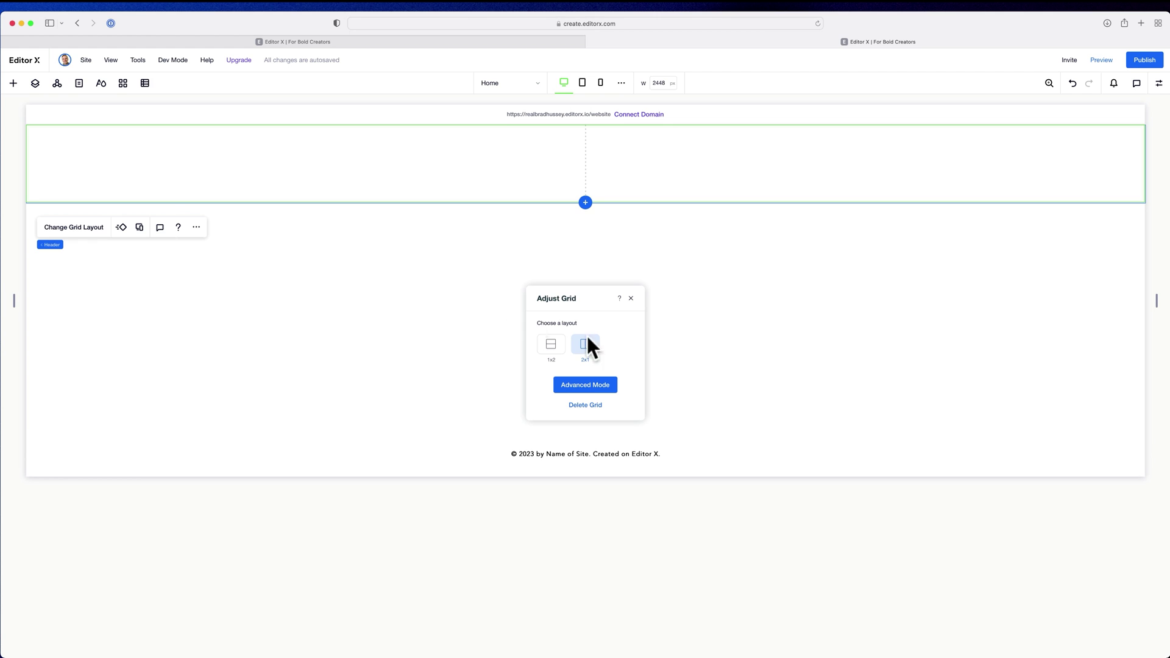
left_click(591, 386)
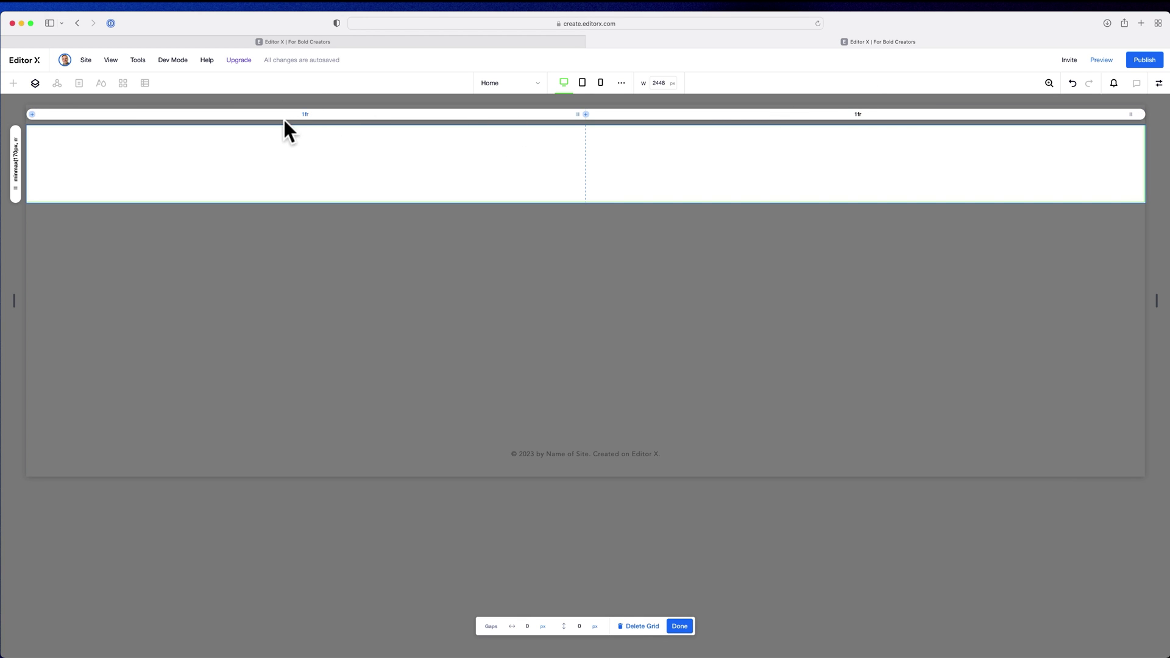
left_click(311, 115)
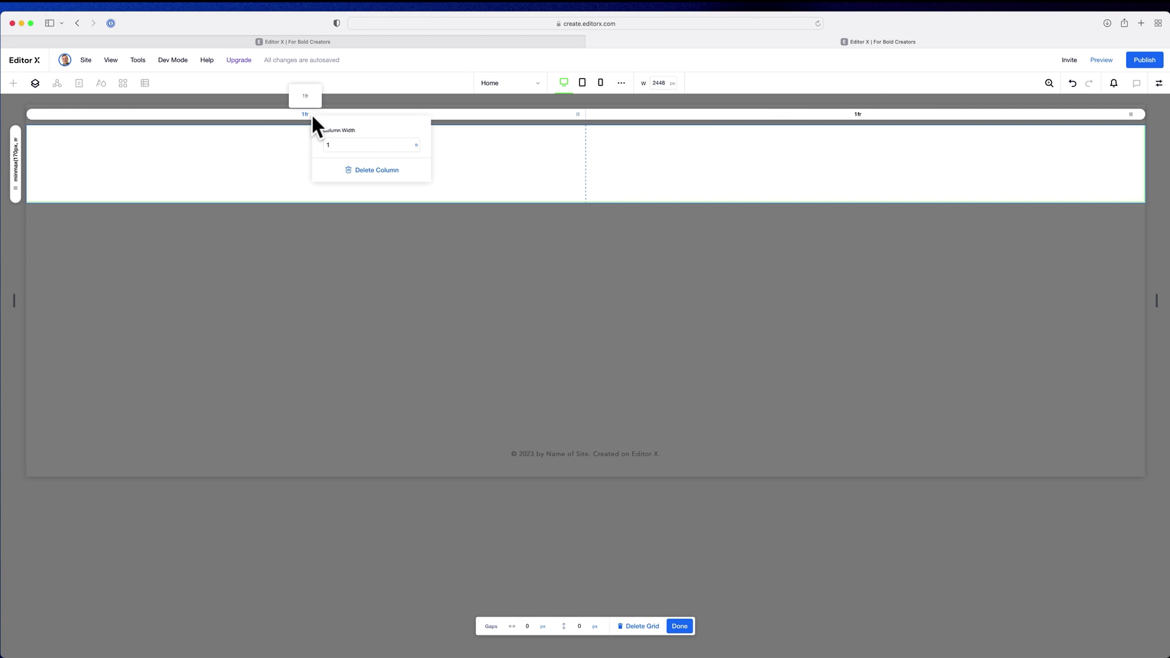
left_click(417, 144)
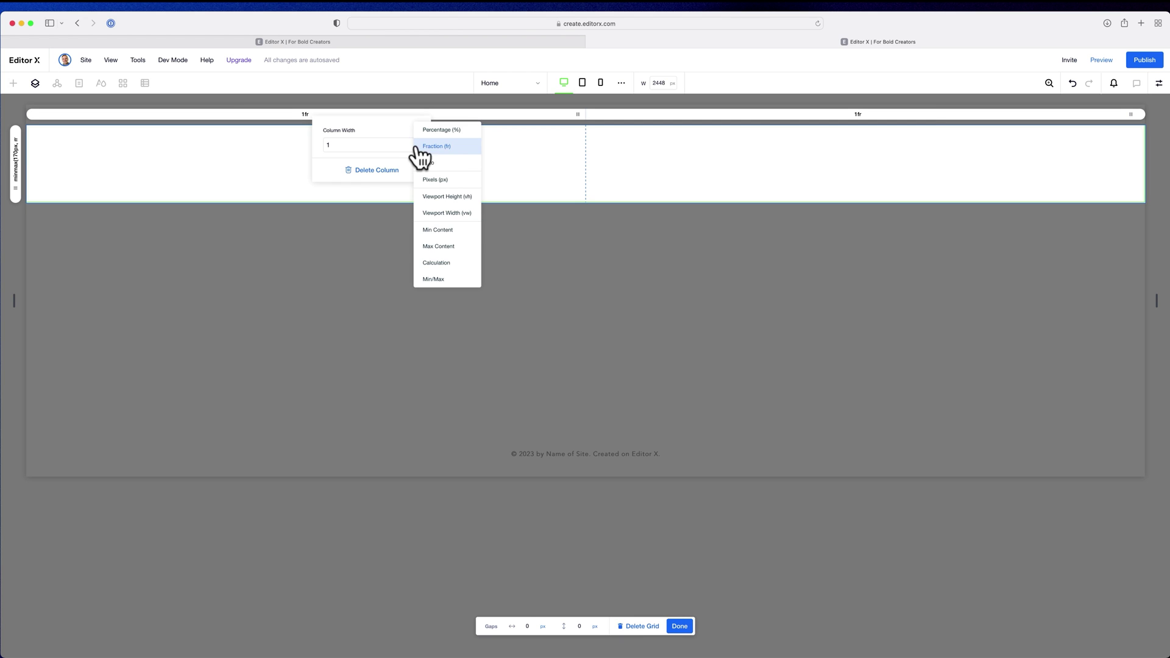
left_click(381, 126)
left_click(455, 147)
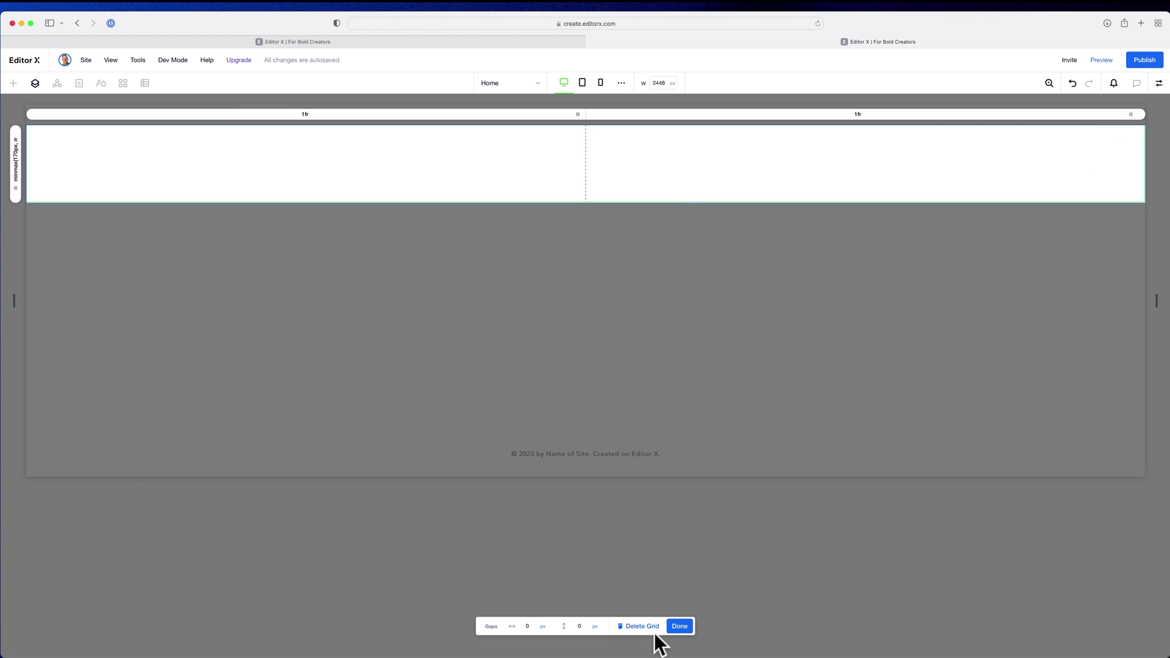
left_click(679, 626)
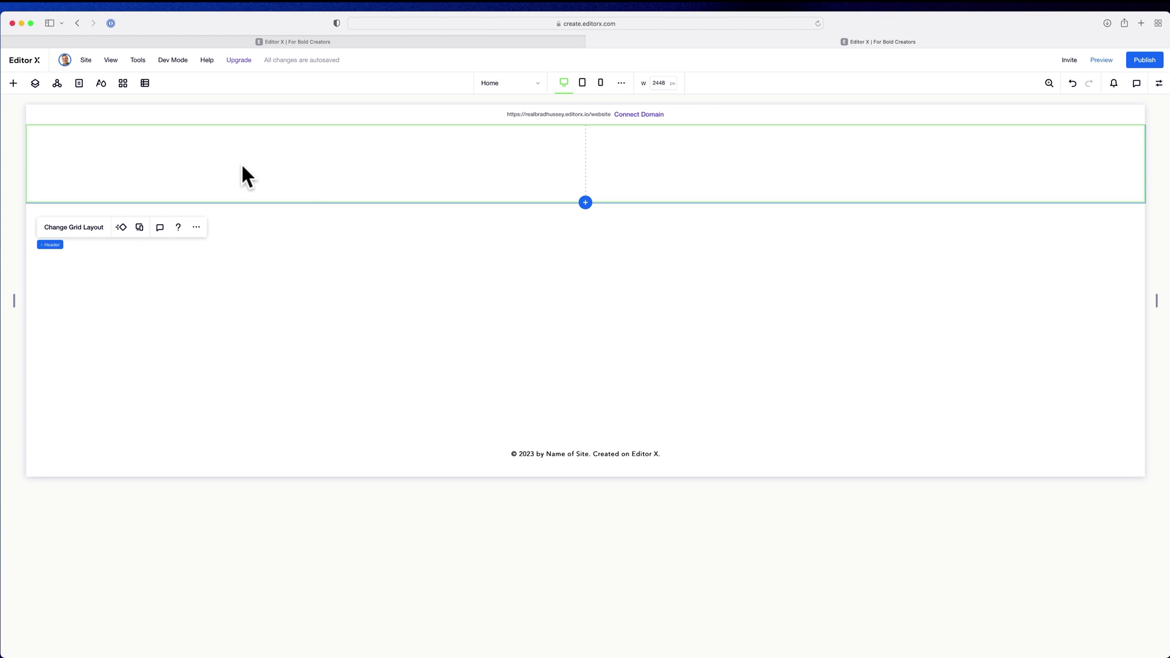
left_click(14, 85)
Place the creative logo from Media into the header's left column.
left_click(65, 242)
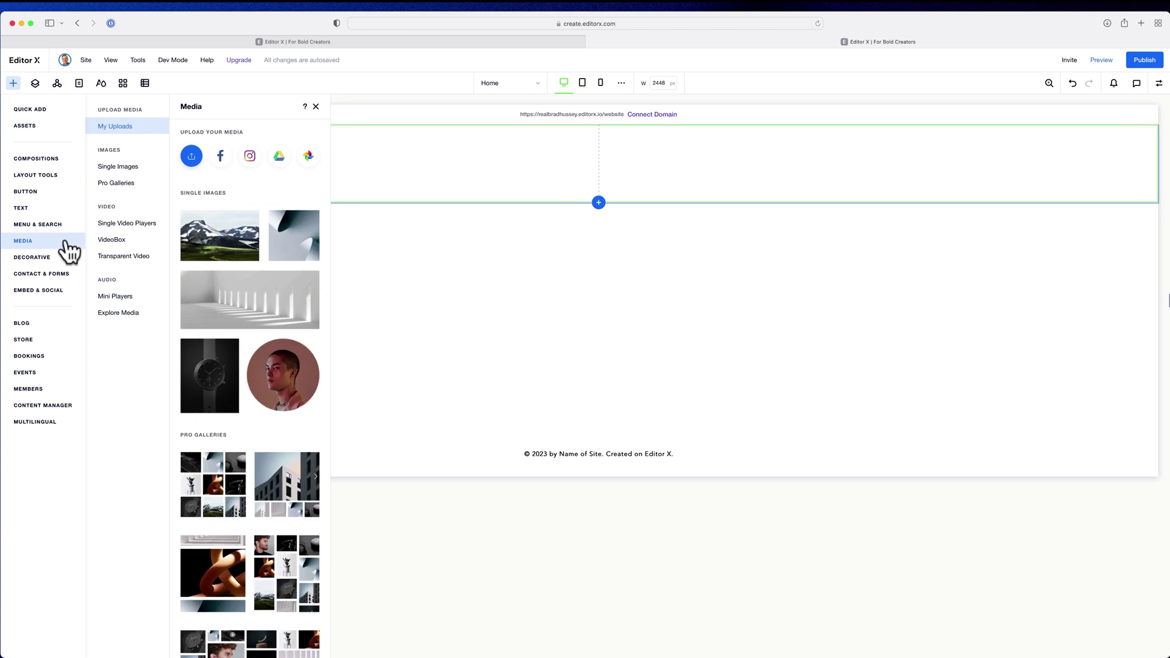
left_click(269, 212)
left_click_drag(557, 303, 269, 159)
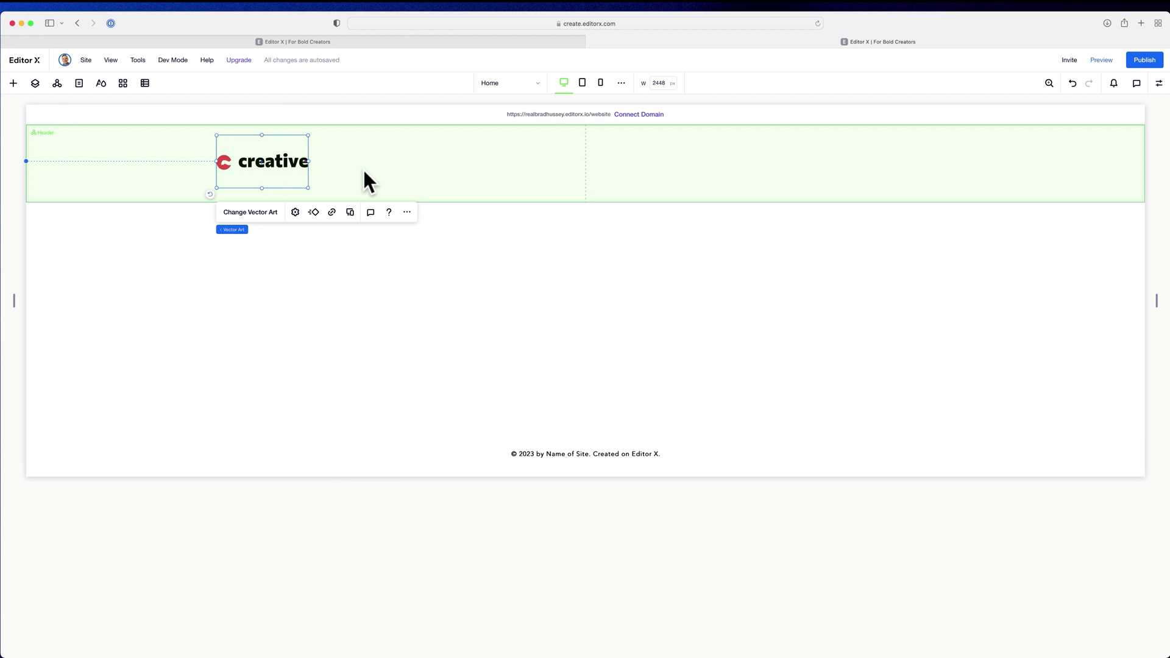
left_click(34, 83)
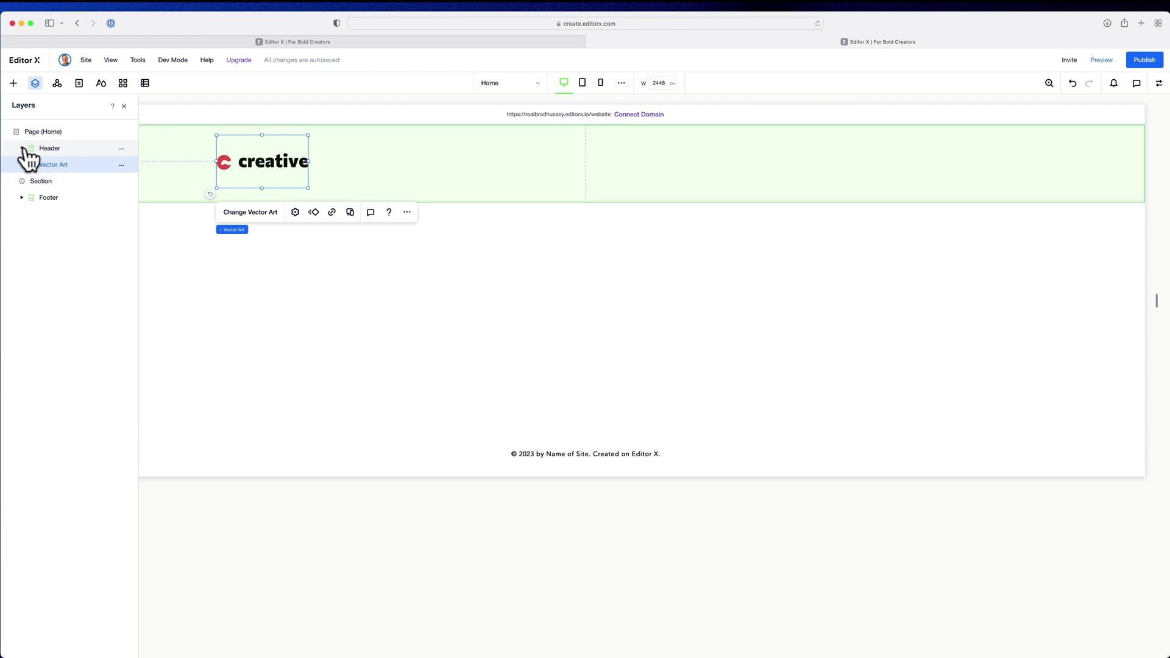
left_click(35, 83)
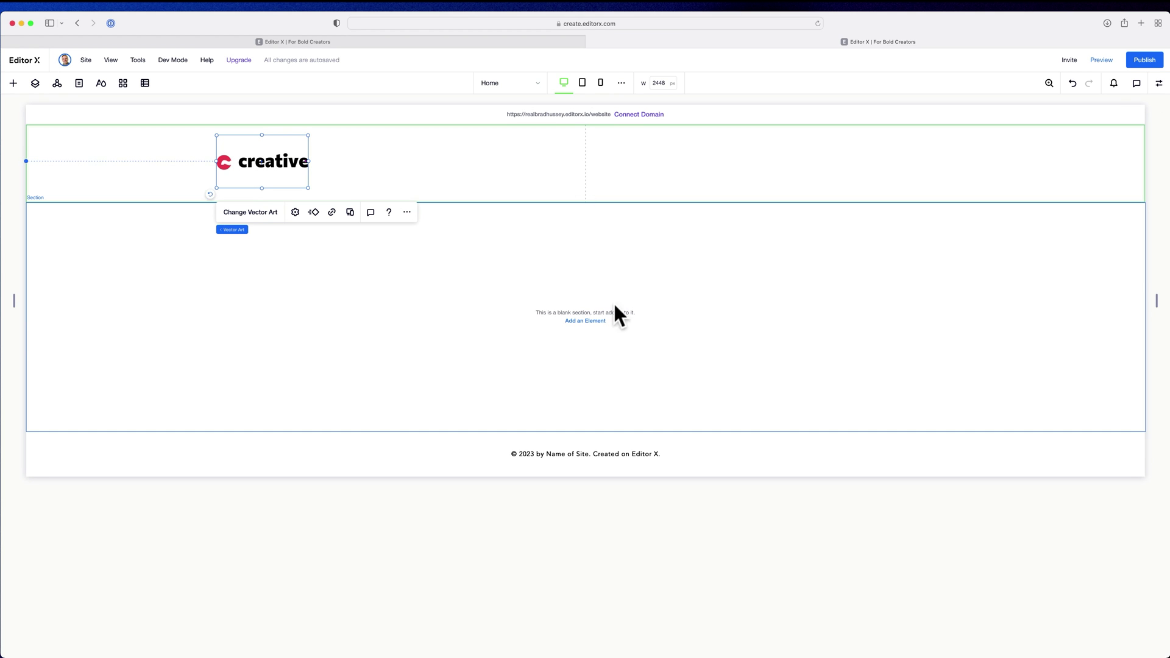
Give the logo a 250 px left margin and centre it vertically.
left_click(1160, 85)
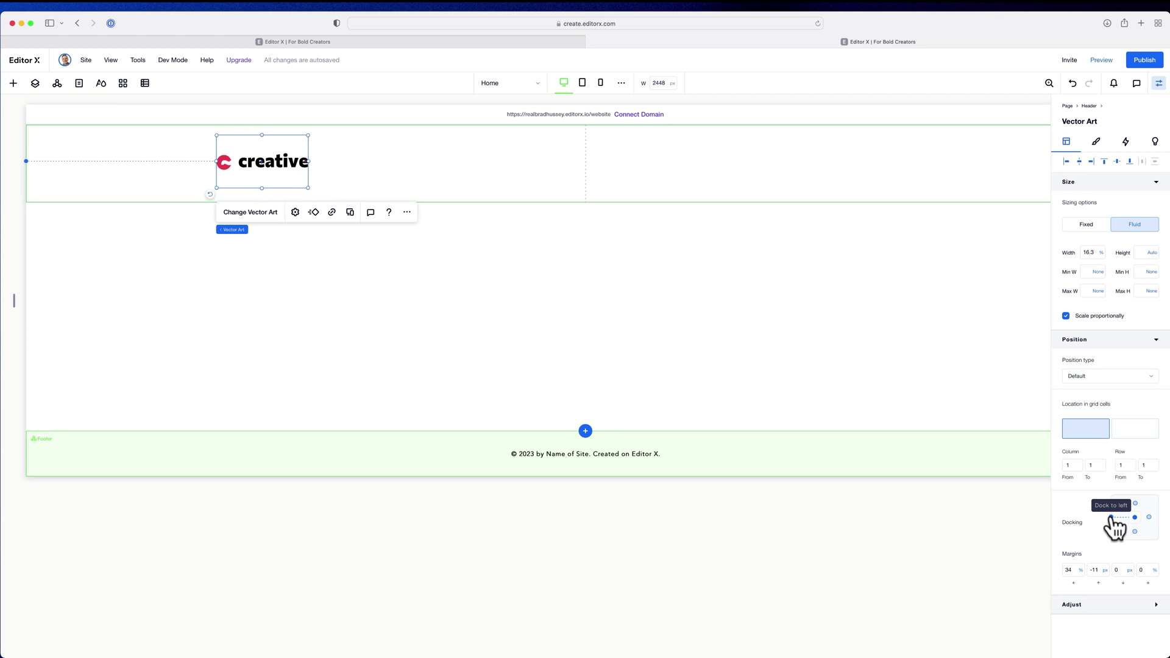
left_click(1070, 572)
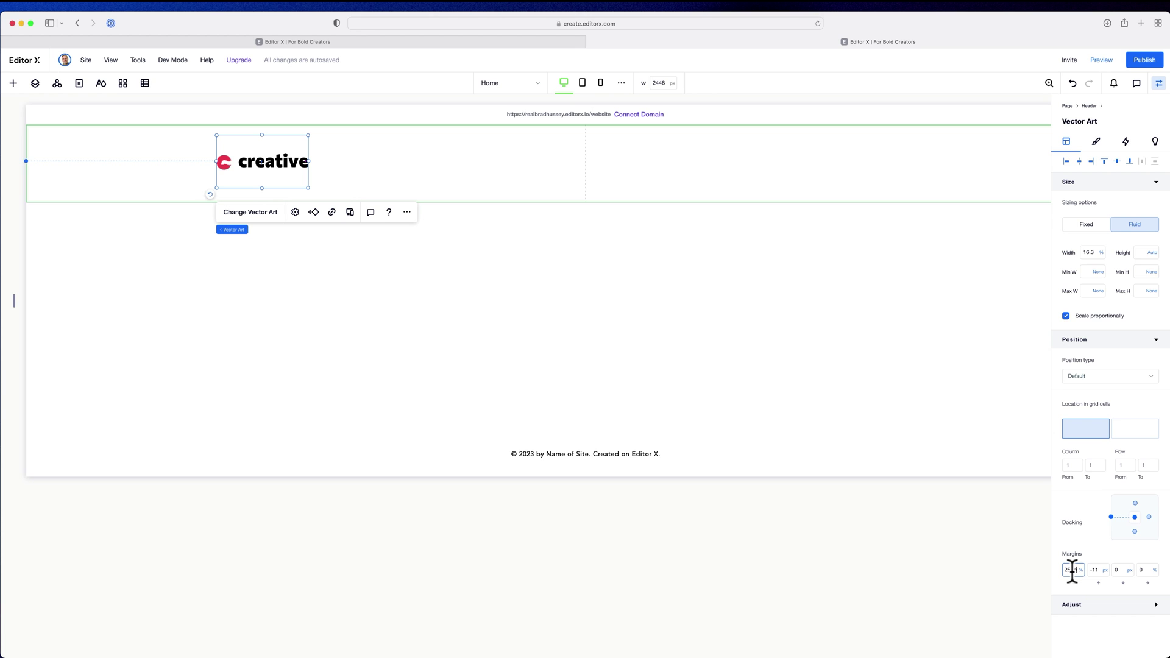
type("250")
left_click(1081, 571)
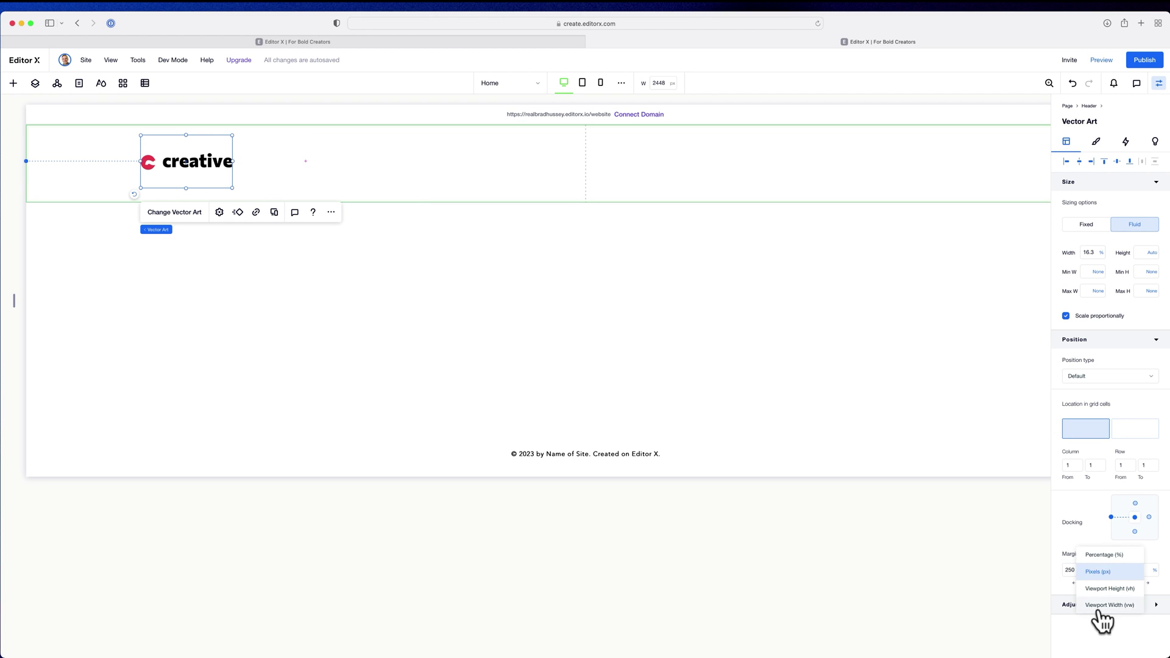
left_click(1098, 572)
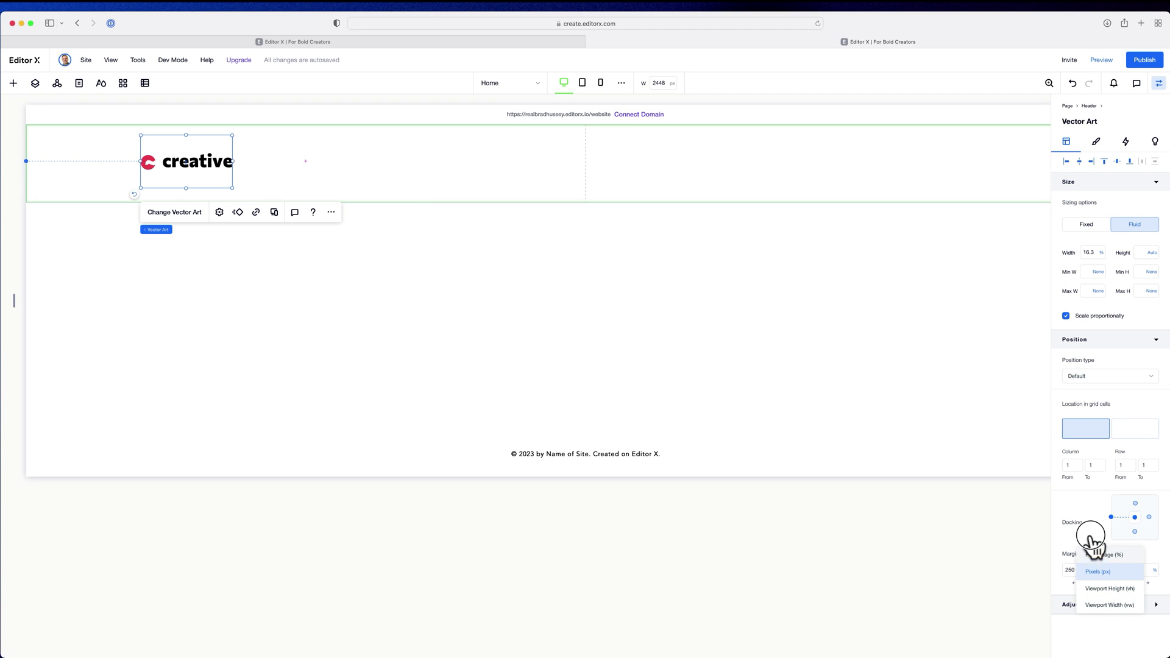
left_click(1118, 162)
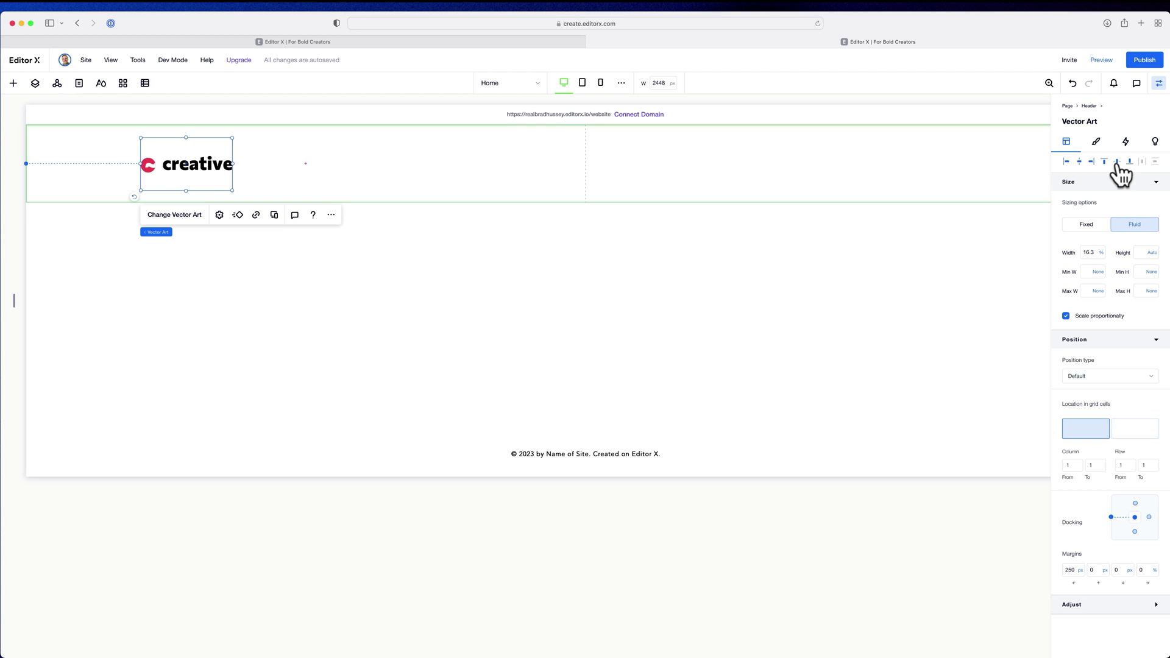
left_click(12, 163)
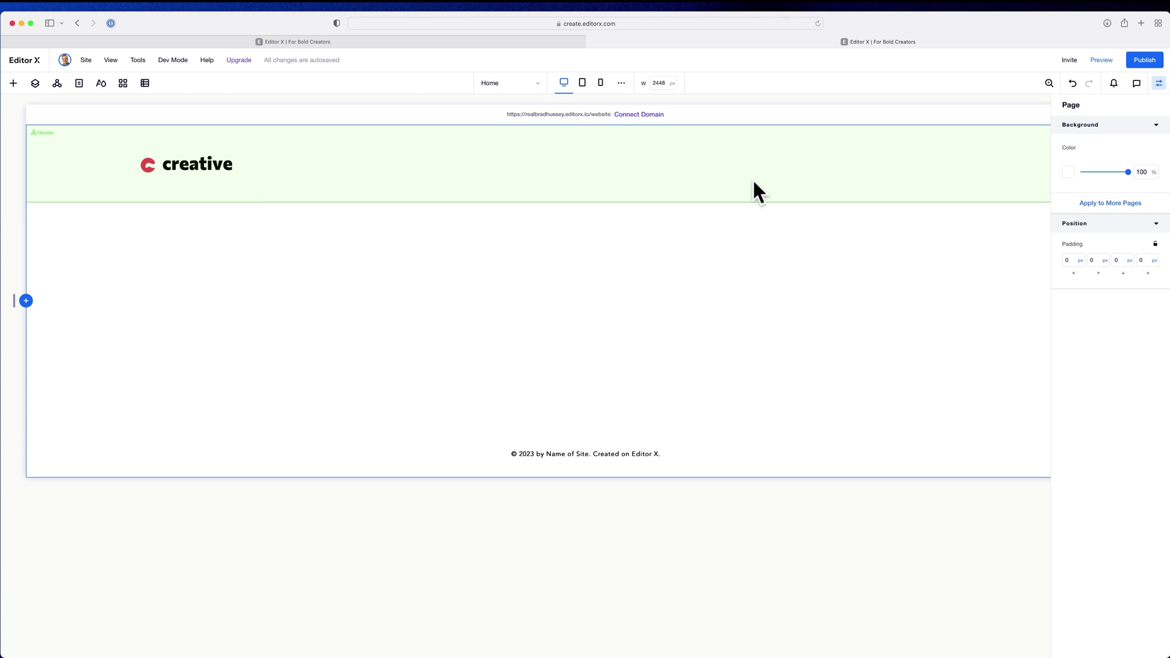
Add a horizontal menu from Menu & Search and drag it into the header's right grid cell.
scroll(752, 178, "right", 3)
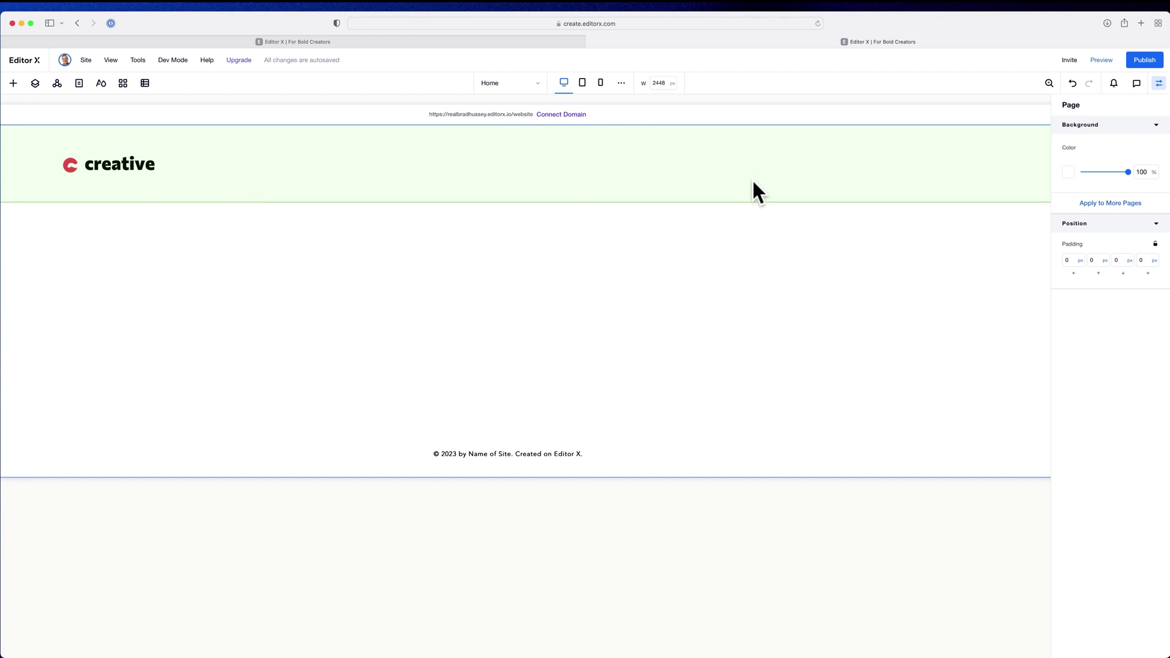
left_click(13, 84)
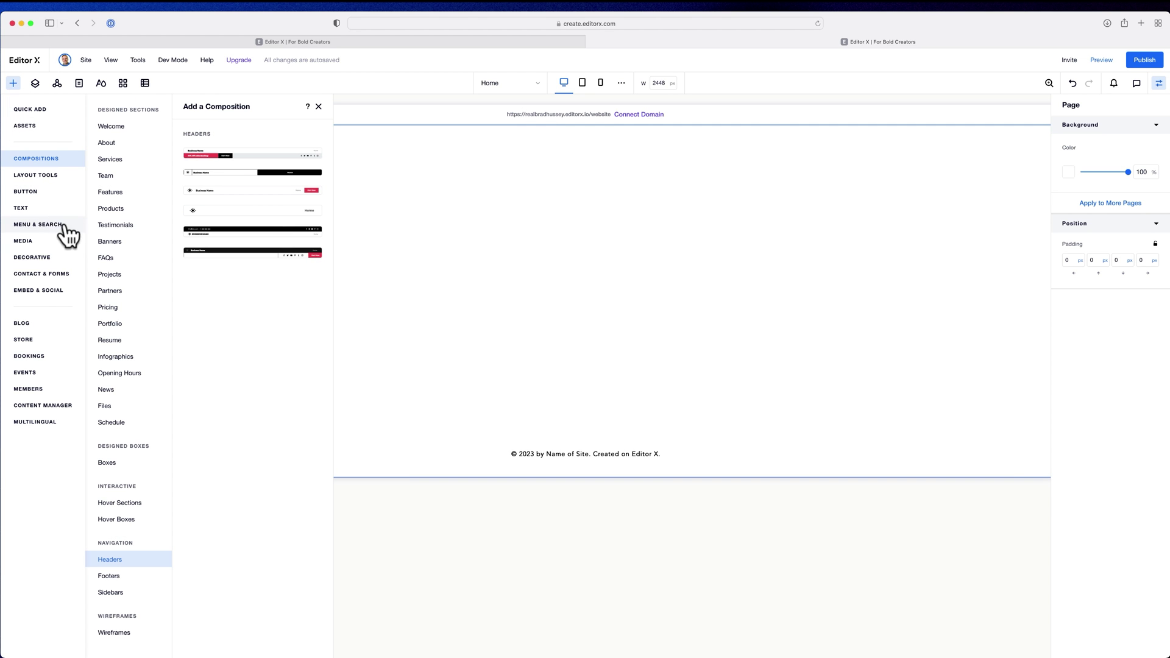
left_click(50, 225)
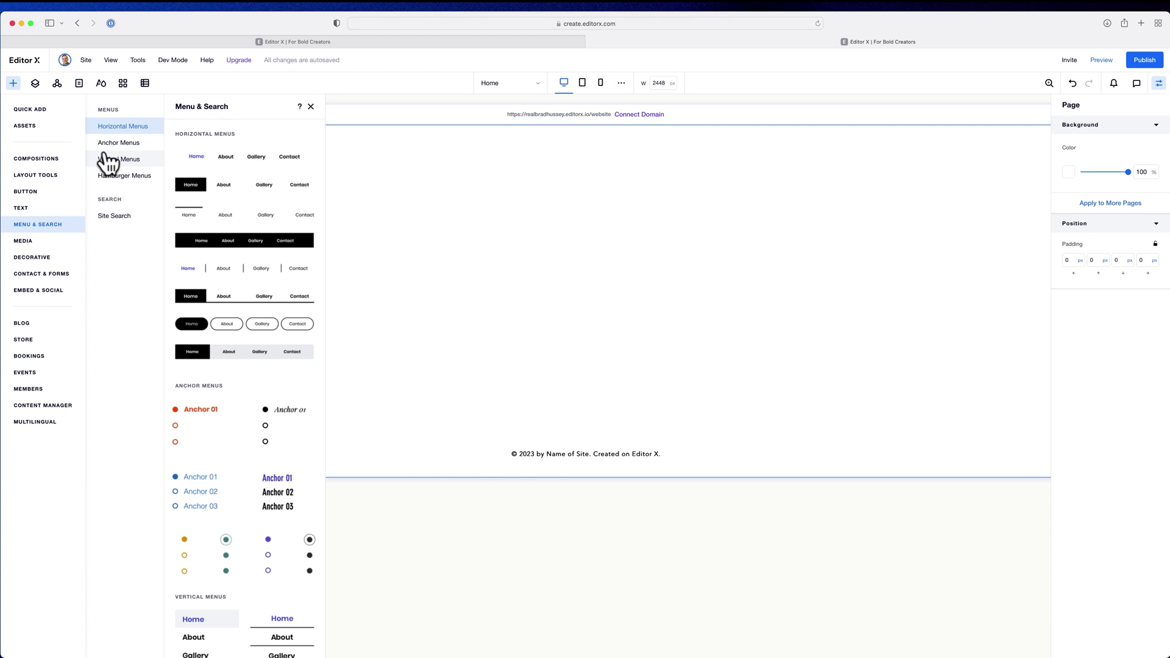
left_click(227, 157)
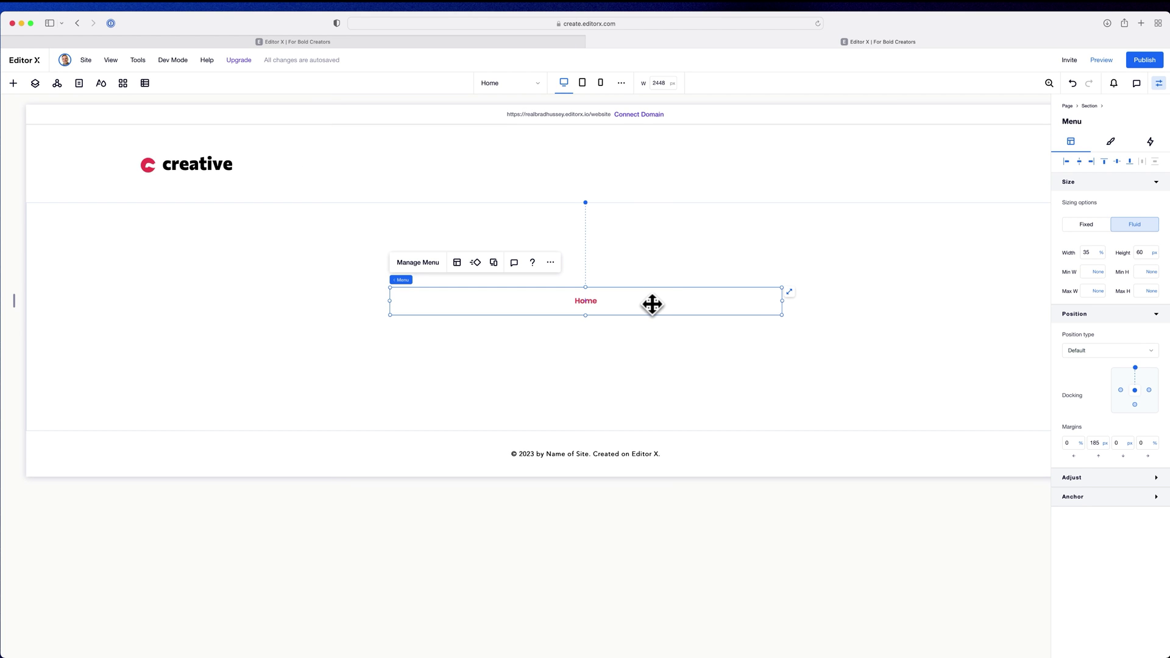
left_click_drag(653, 305, 860, 163)
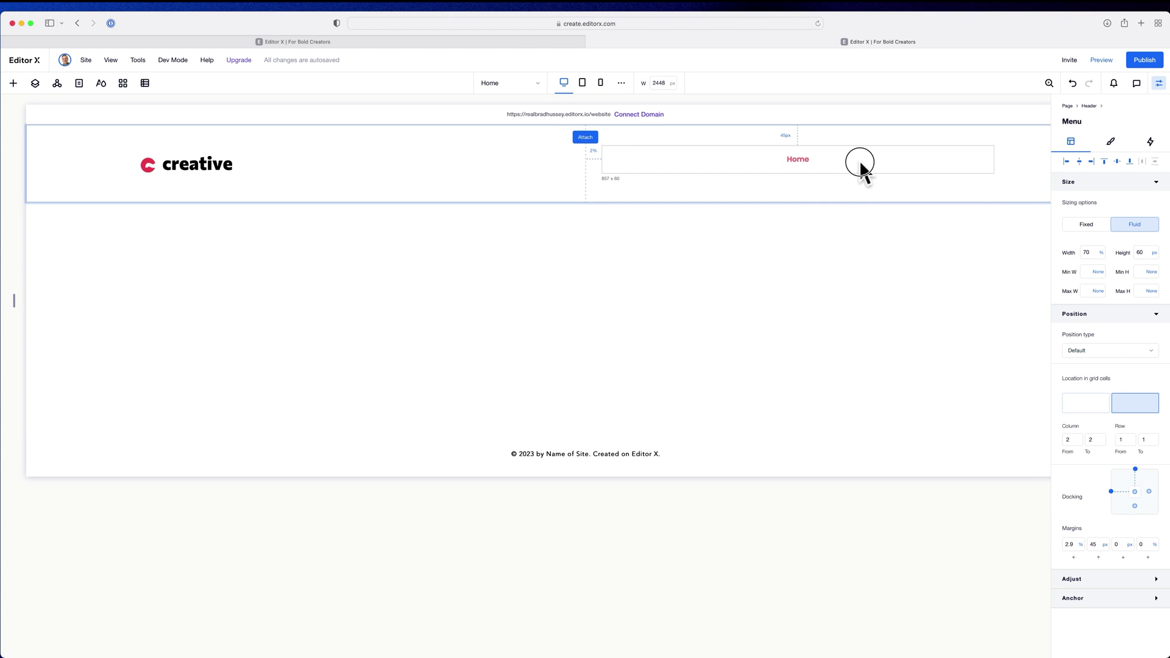
left_click(514, 199)
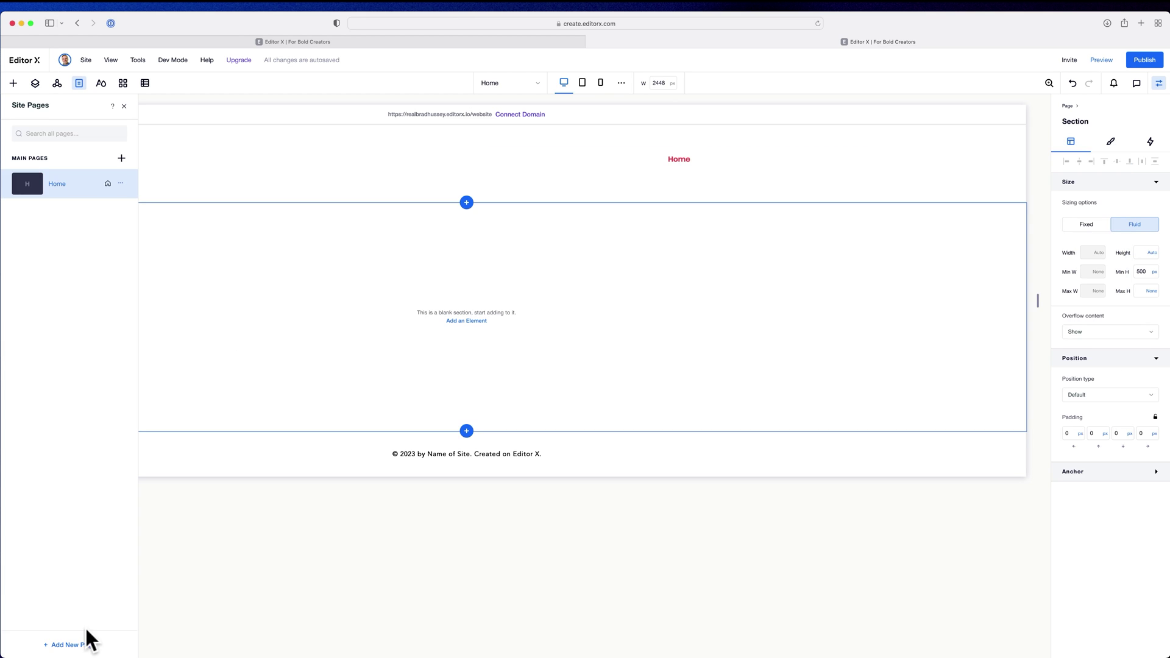
Add a new blank page named About.
left_click(72, 645)
left_click(41, 563)
double_click(84, 212)
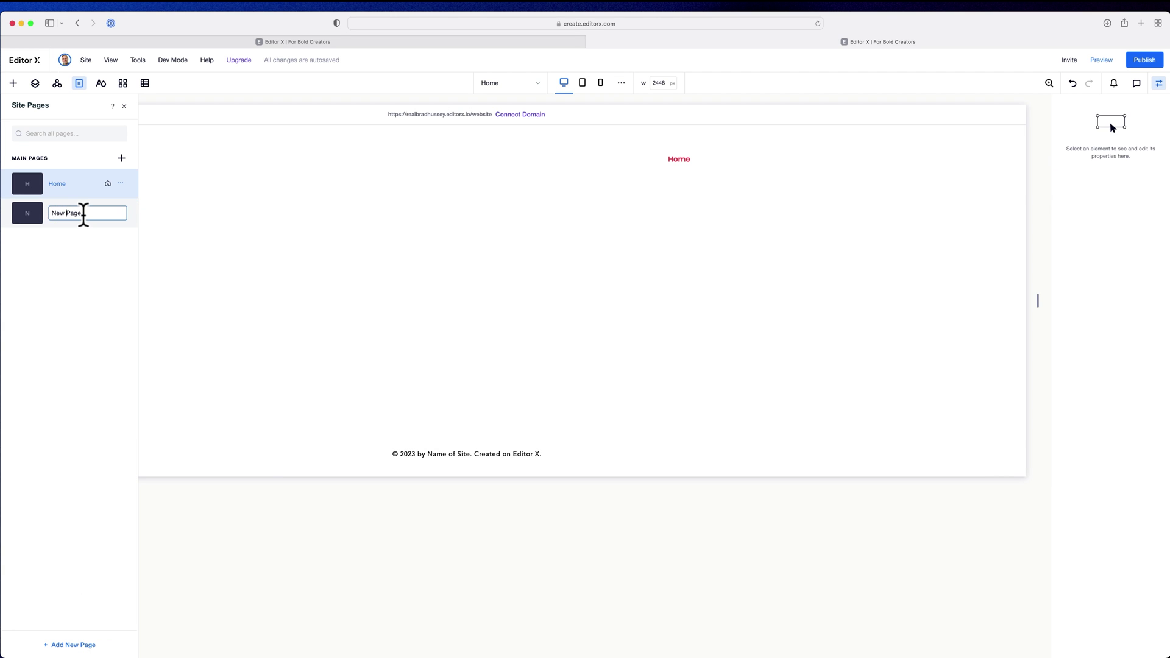
type("About")
key("Return")
double_click(85, 214)
type("About")
key("Return")
Add another blank page named Services.
left_click(72, 644)
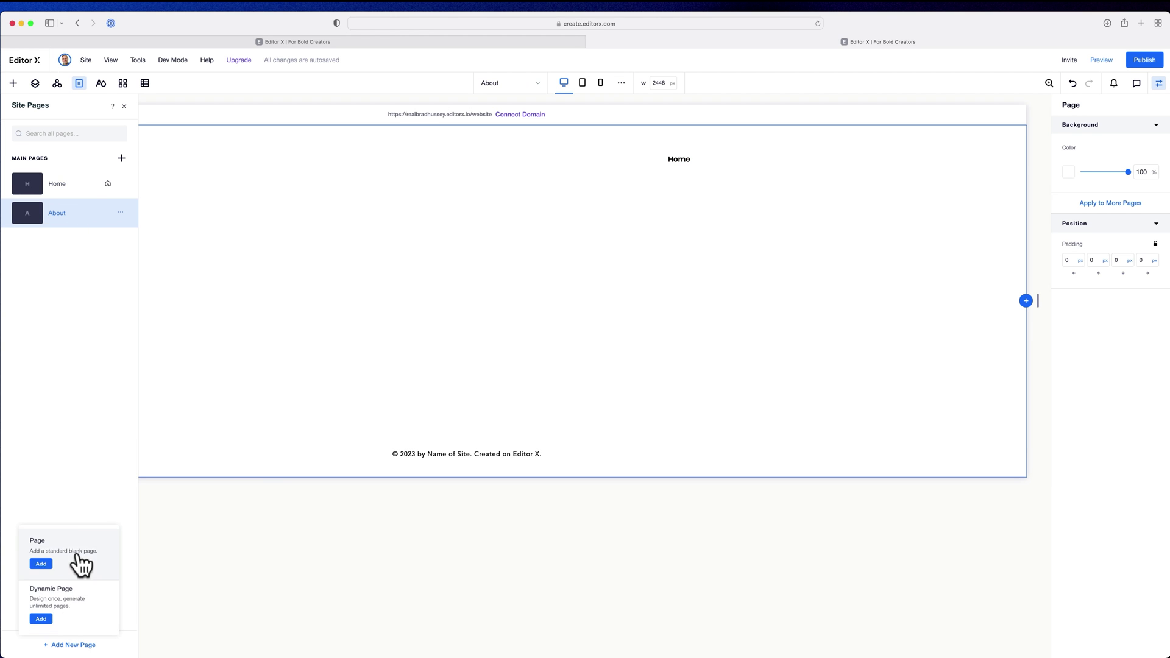
left_click(41, 562)
double_click(88, 242)
type("Services")
key("Return")
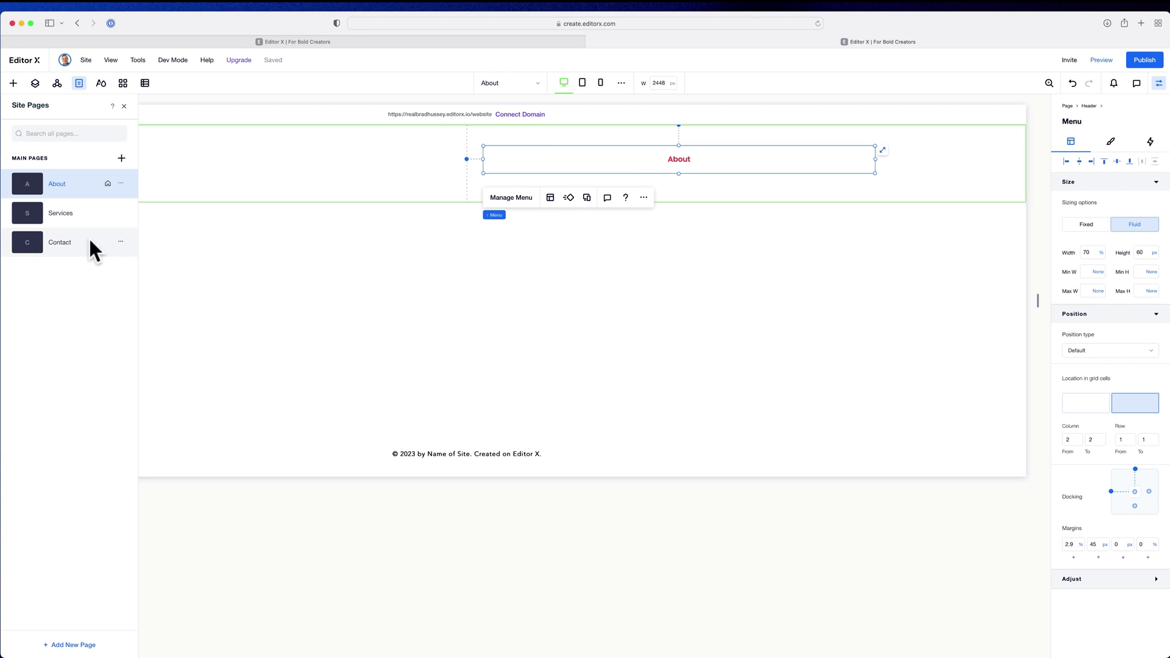
Add all site pages to the header menu, bringing in Services and Contact.
left_click(507, 200)
left_click(950, 352)
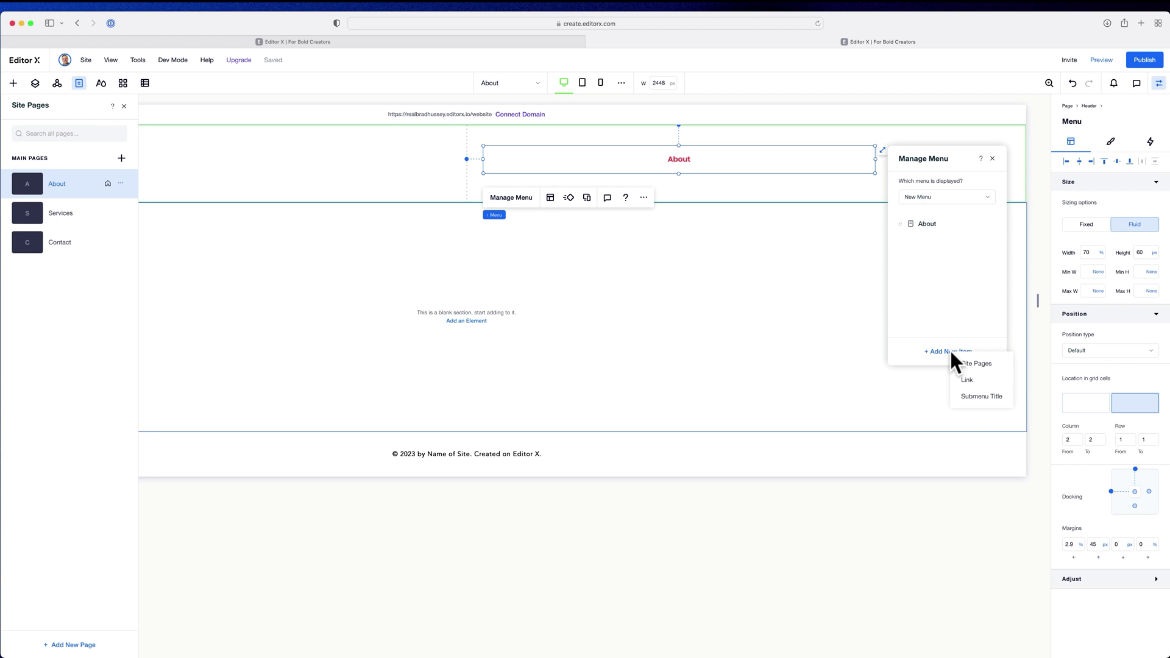
left_click(977, 364)
left_click(989, 250)
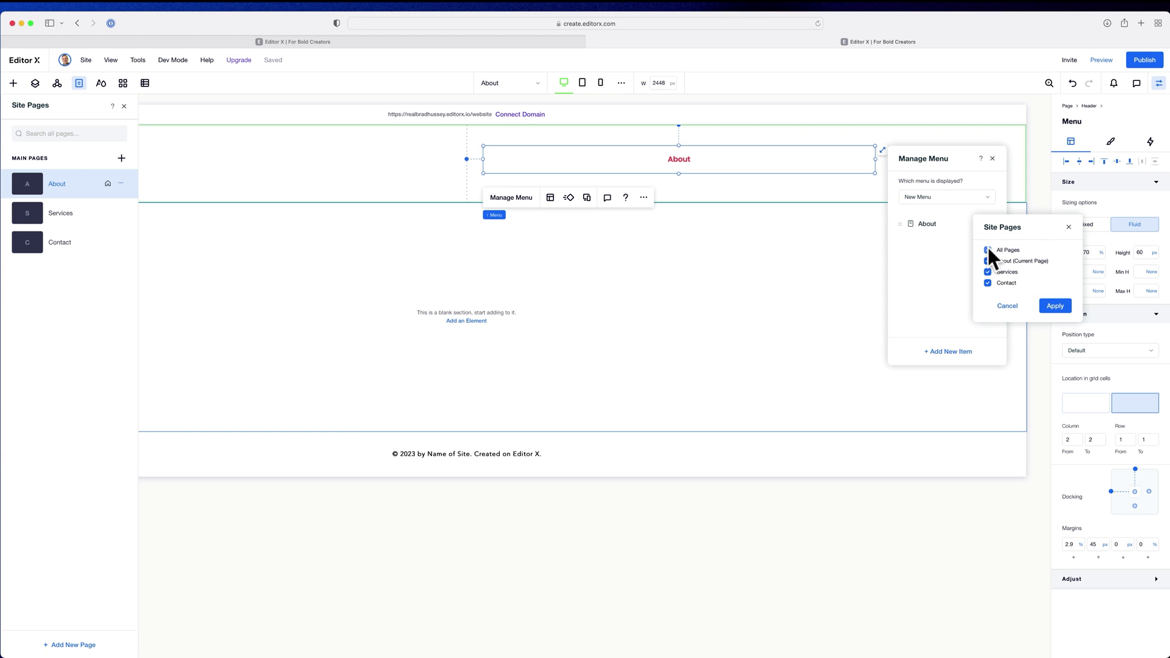
left_click(1055, 306)
left_click(995, 159)
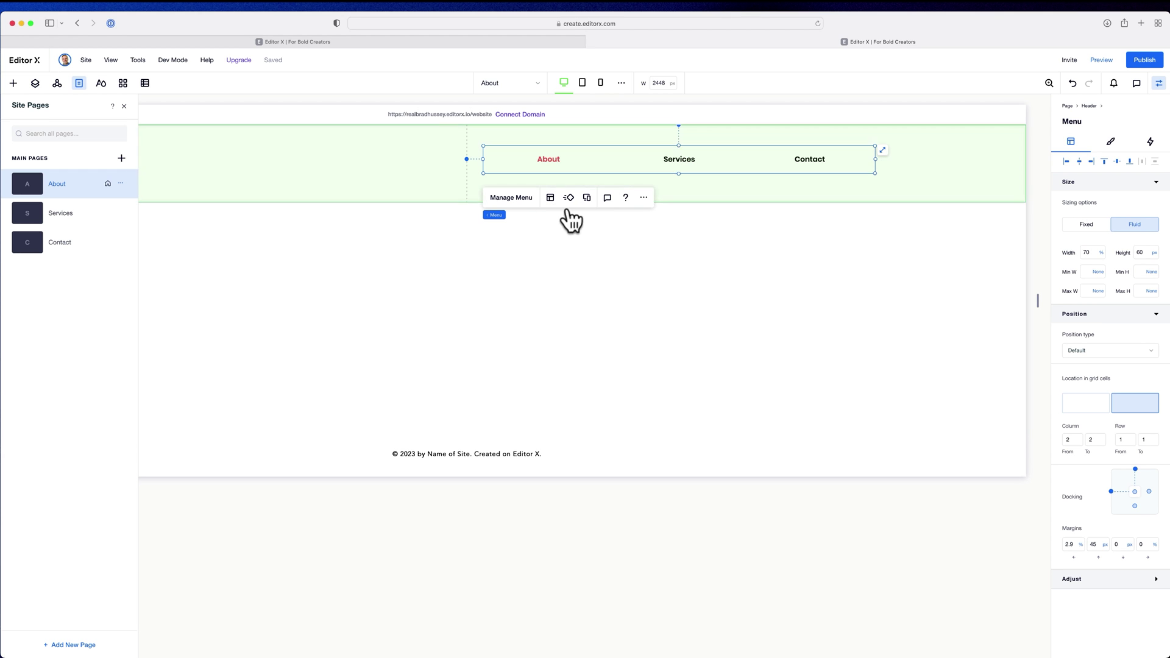
Set menu layout: text aligned right, items not filling the menu, items pushed right.
left_click(549, 198)
left_click(954, 200)
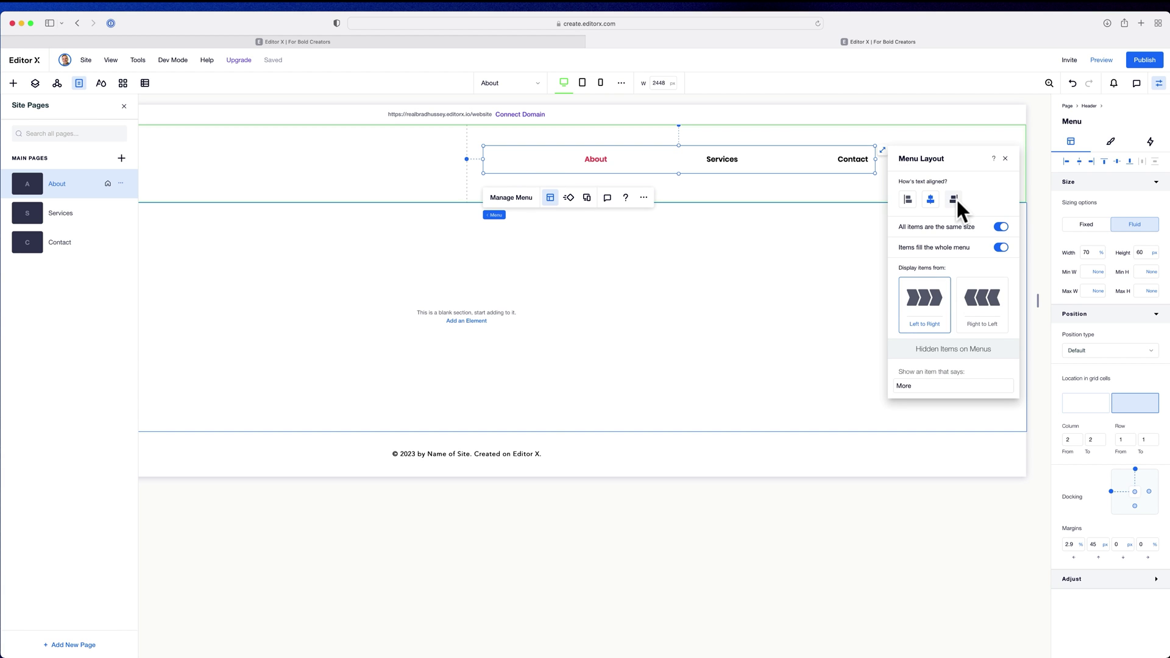
left_click(1001, 247)
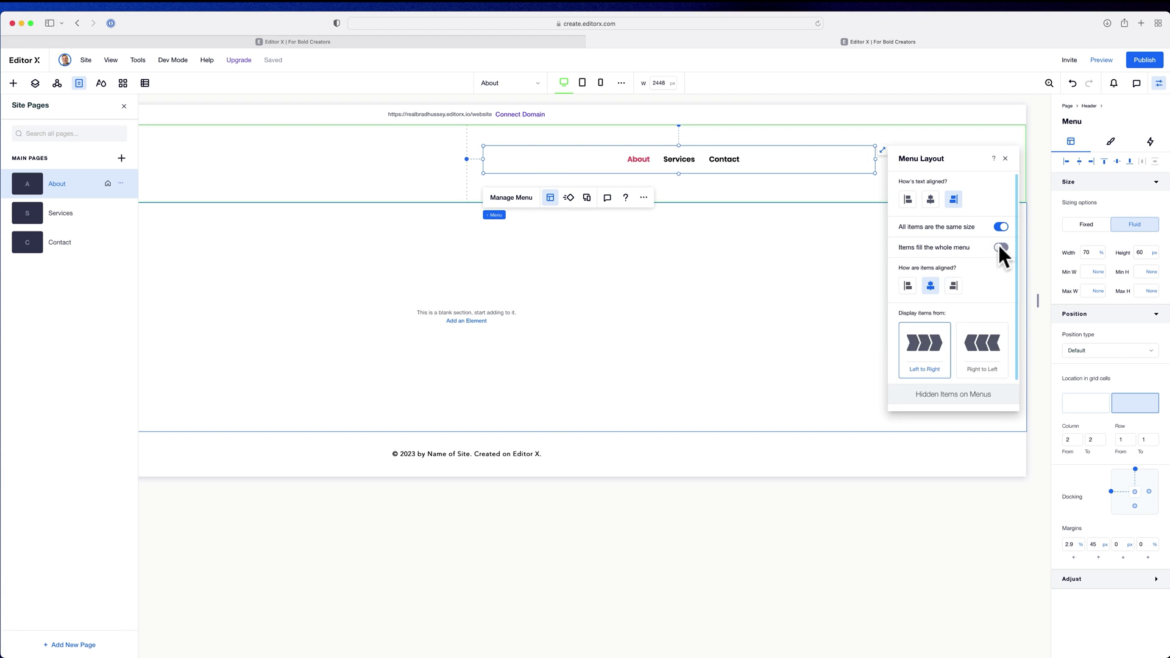
left_click(954, 286)
left_click(1006, 160)
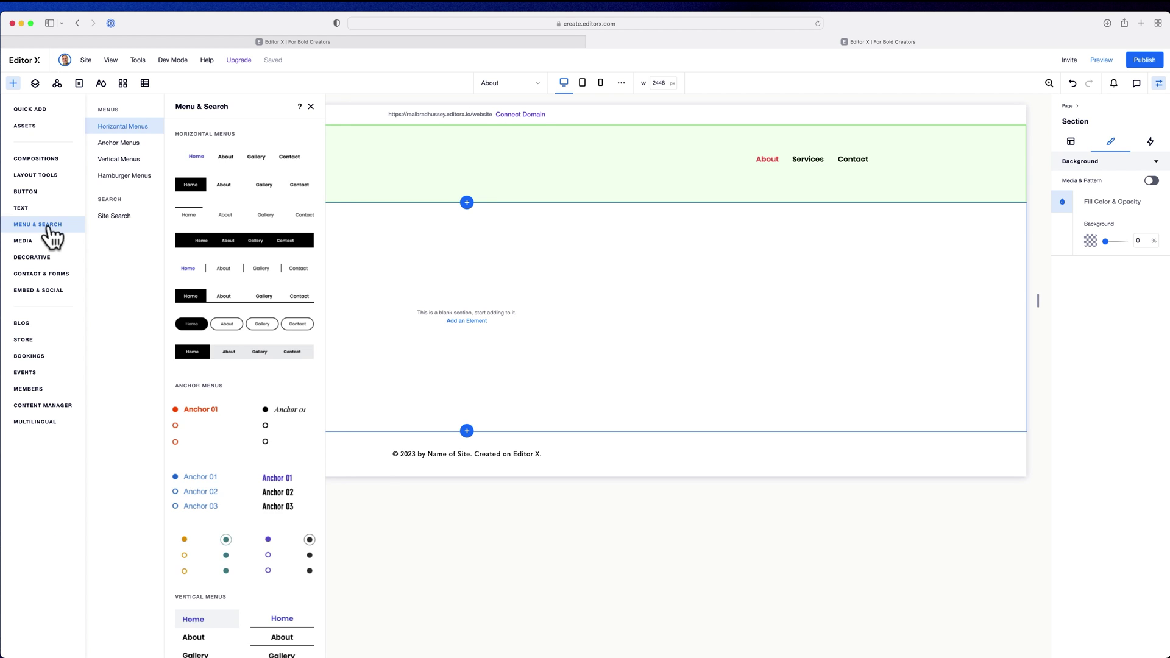
left_click(26, 191)
Place a Start Now button in the header and select it together with the menu.
left_click_drag(282, 531, 880, 186)
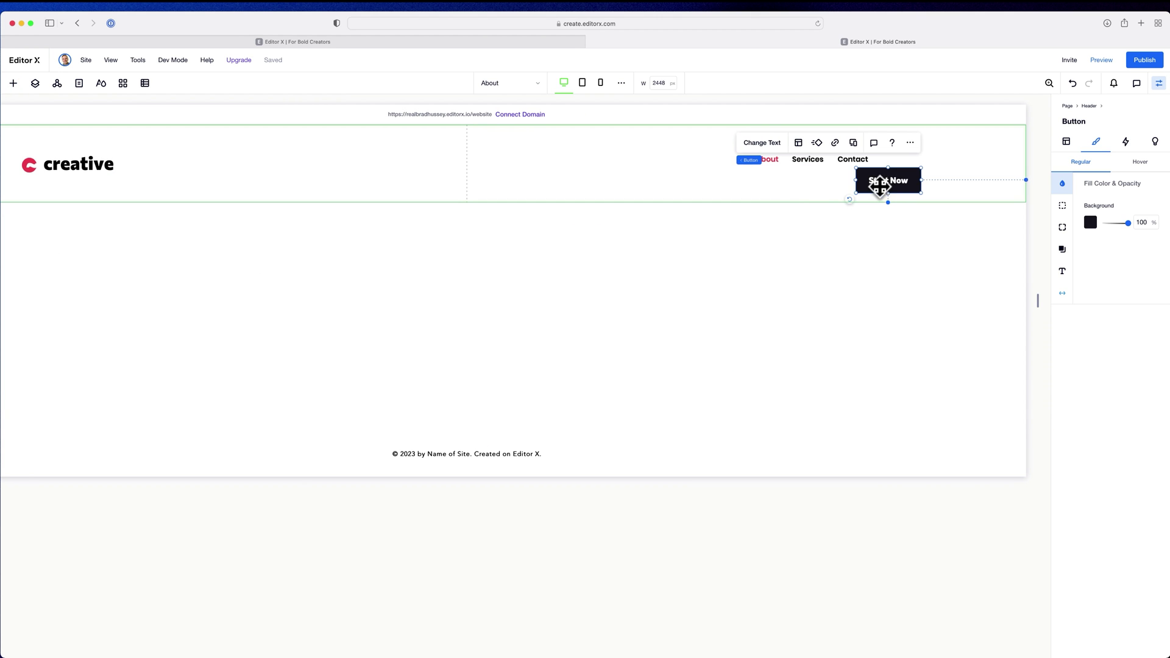
left_click(916, 257)
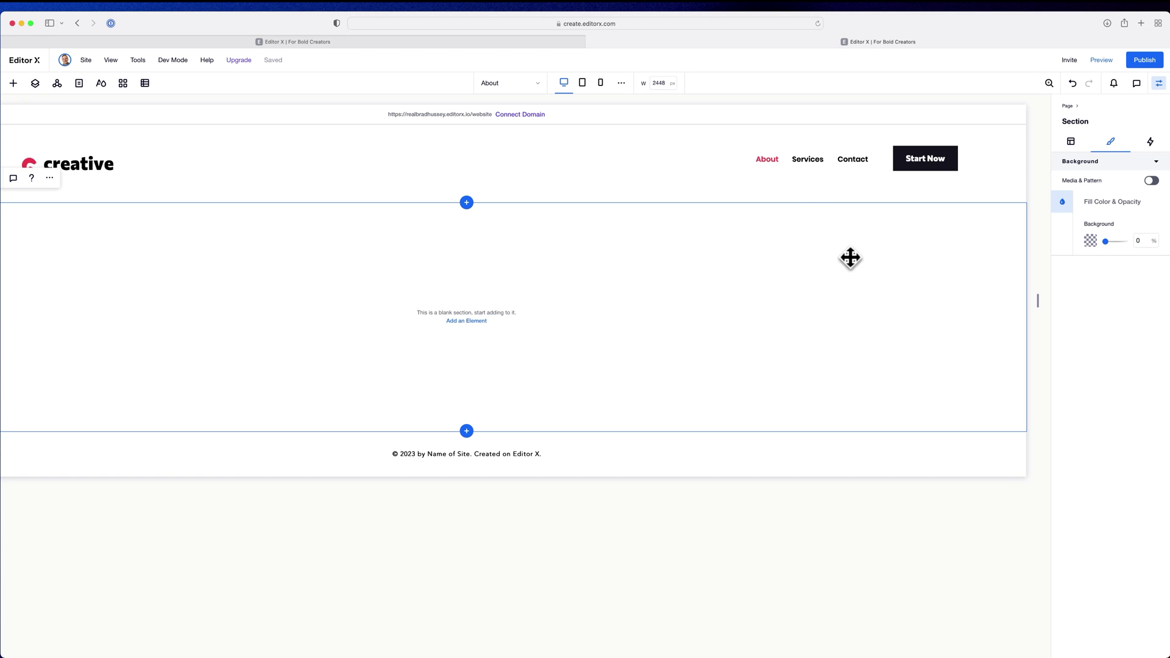
left_click(744, 157)
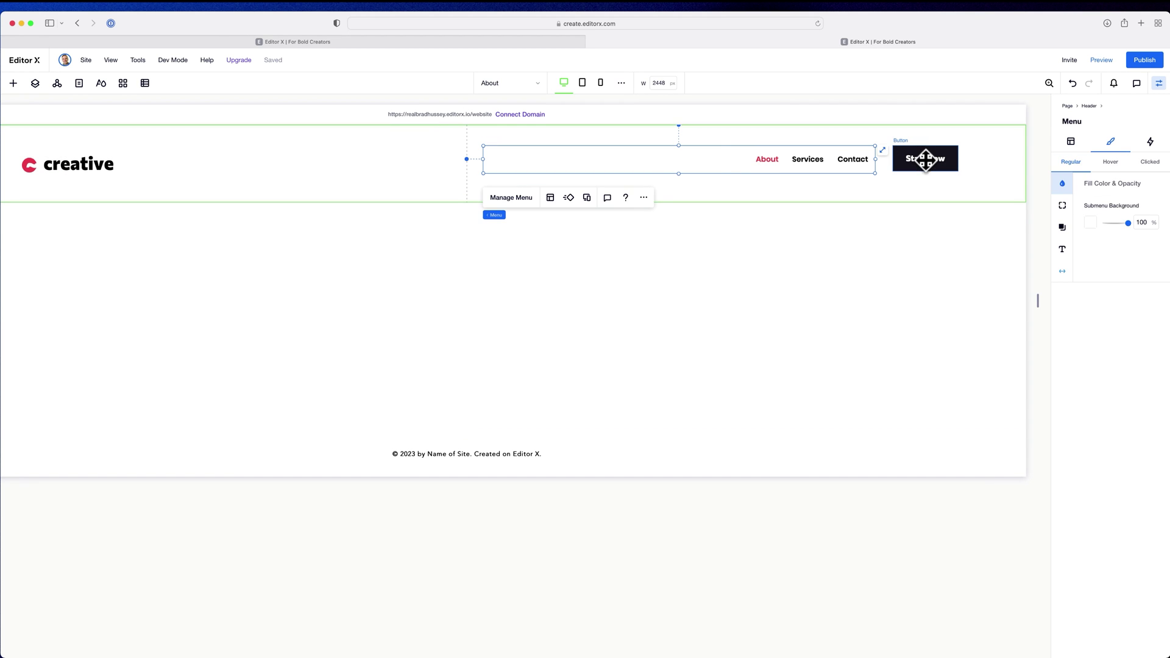
left_click(917, 157, "shift")
Wrap the menu and button in a container stretched across the right half with red fill.
left_click(519, 199)
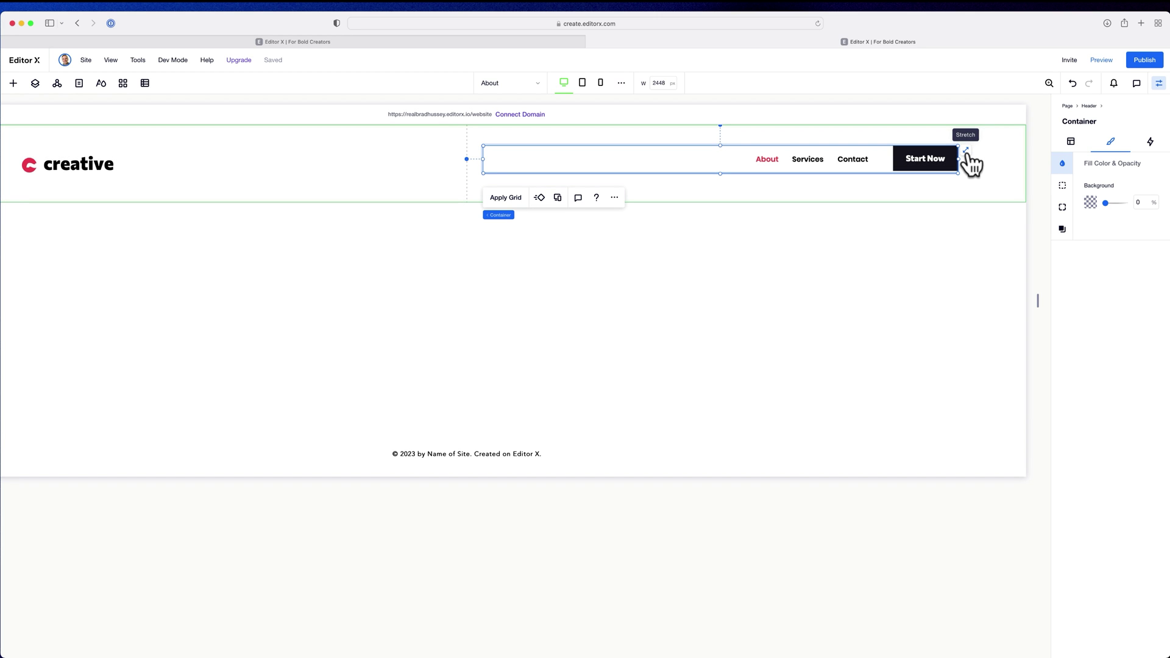
left_click(1090, 202)
left_click(1123, 275)
Undo the accidental nav move and set the Start Now button's right margin.
left_click_drag(1105, 202, 1128, 195)
left_click(935, 171)
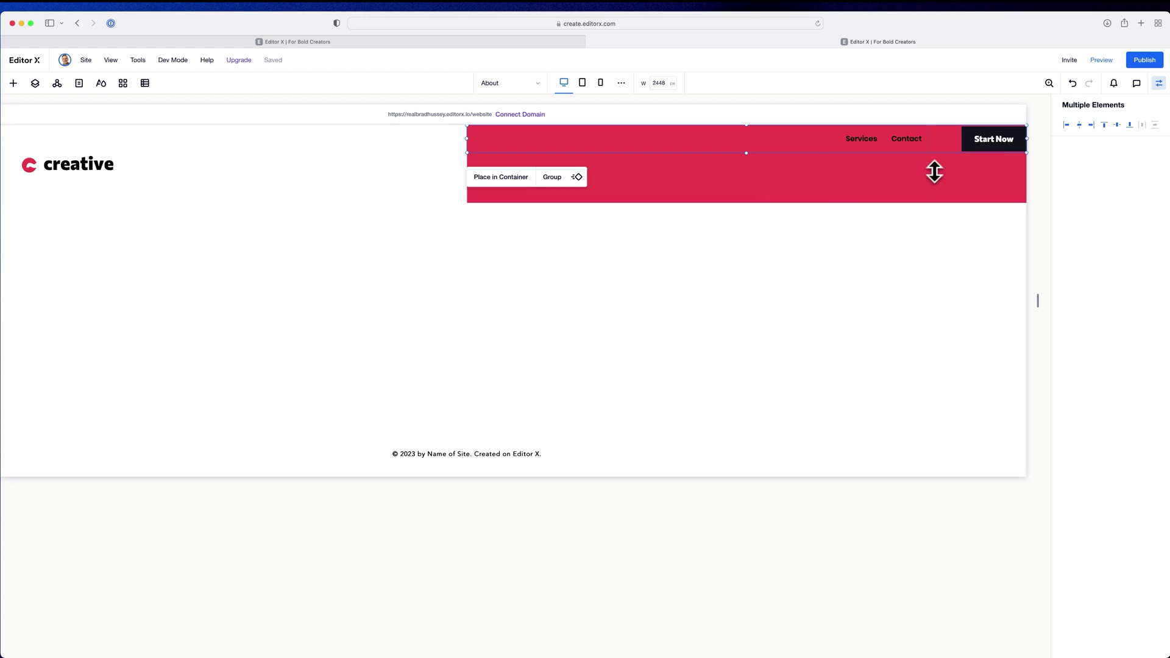
key("super+z")
key("super+z")
key("super+z")
key("super+z")
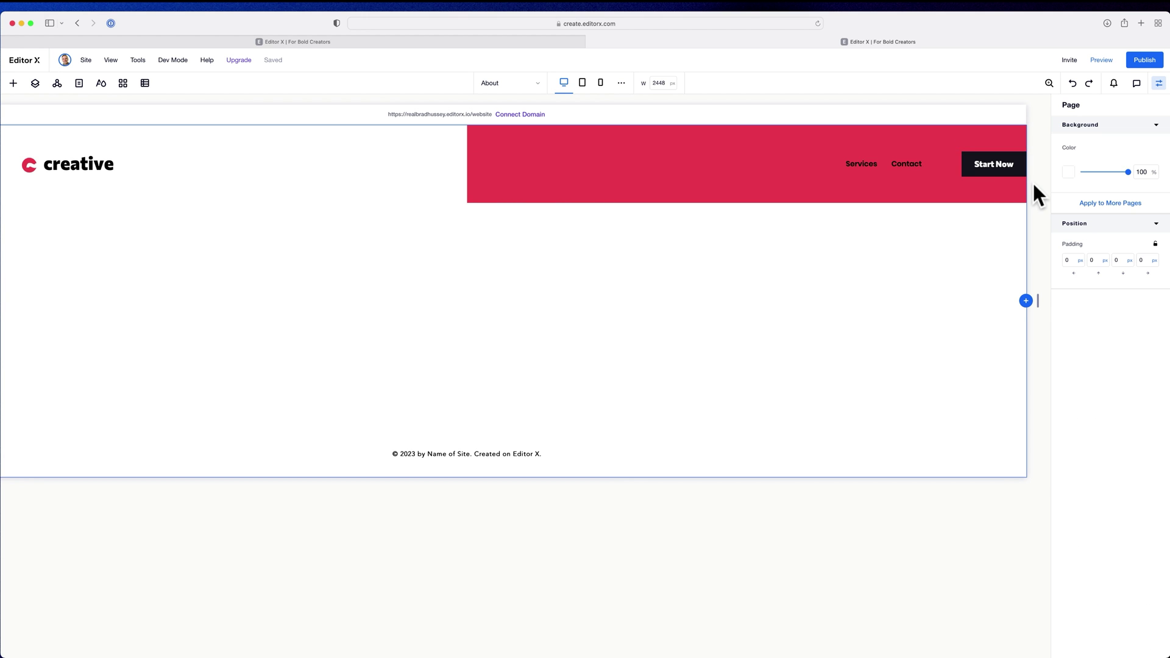
left_click(1003, 178)
left_click(1003, 178)
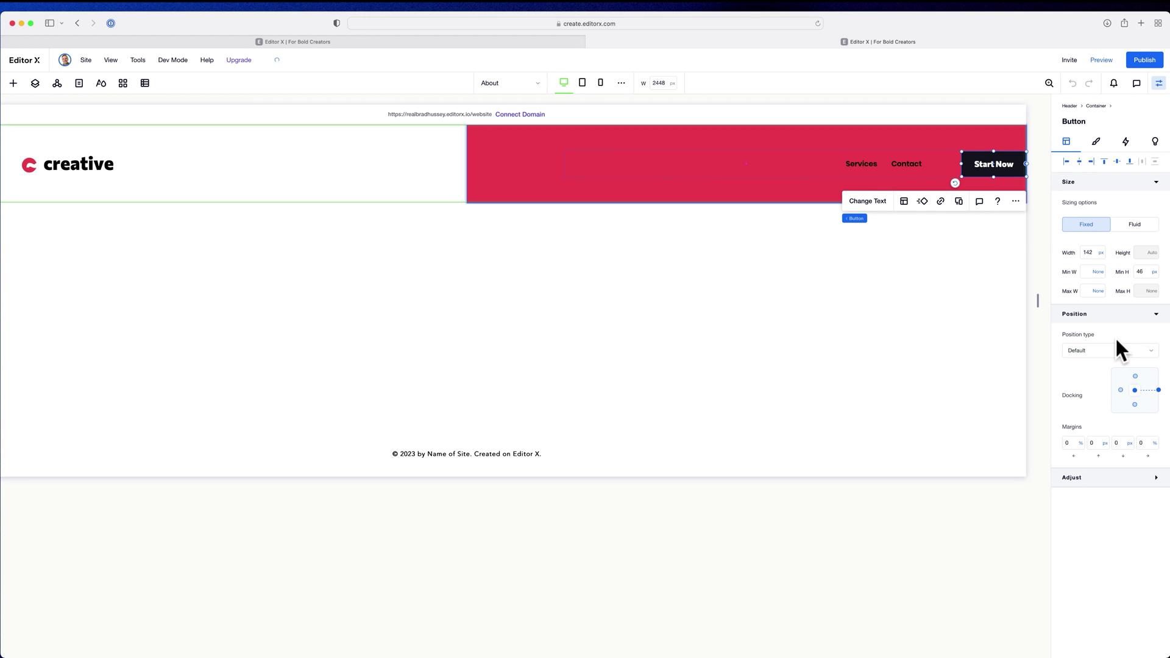
left_click(1143, 446)
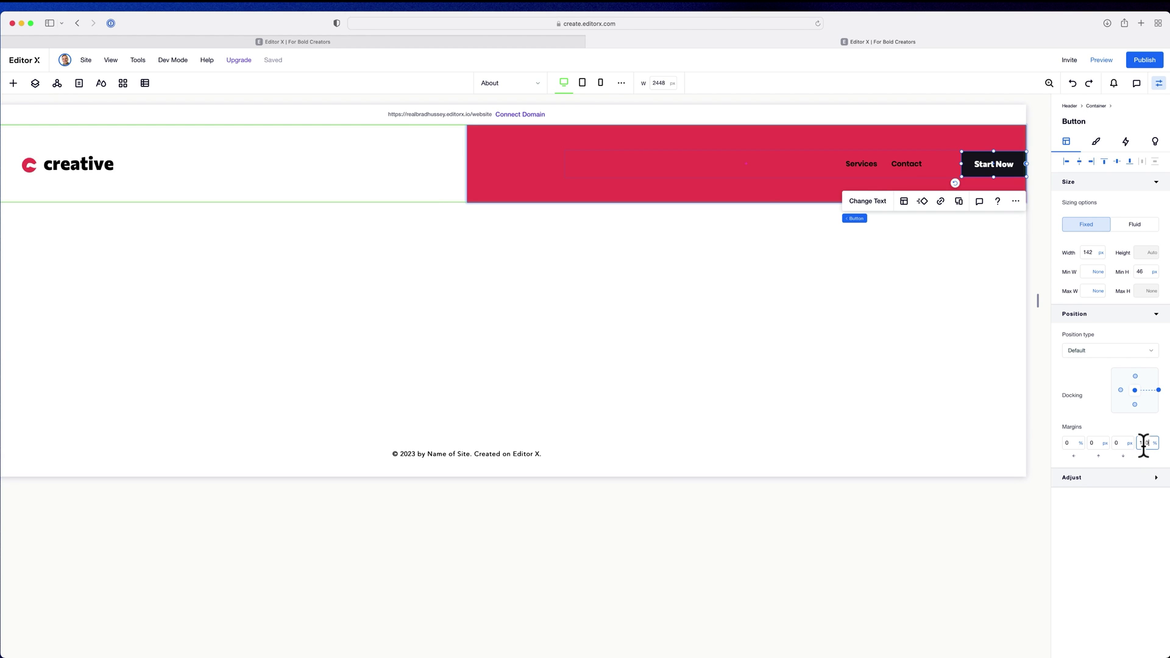
key("Return")
Set the header menu's text font to Paragraph 1.
left_click(866, 163)
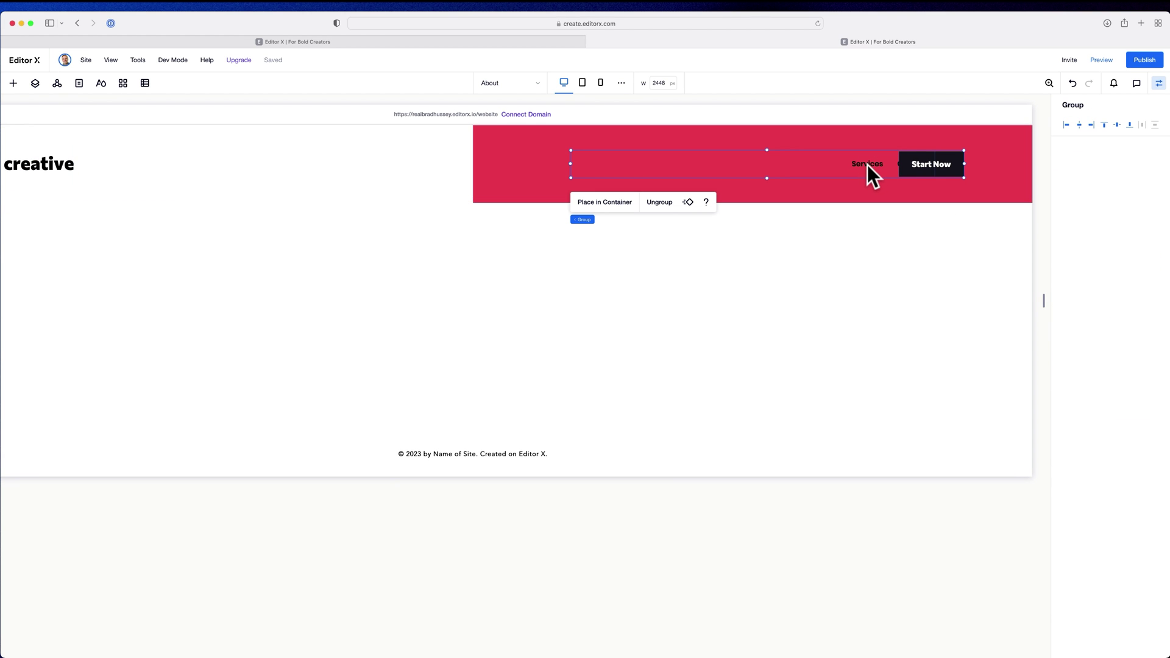
left_click(835, 163)
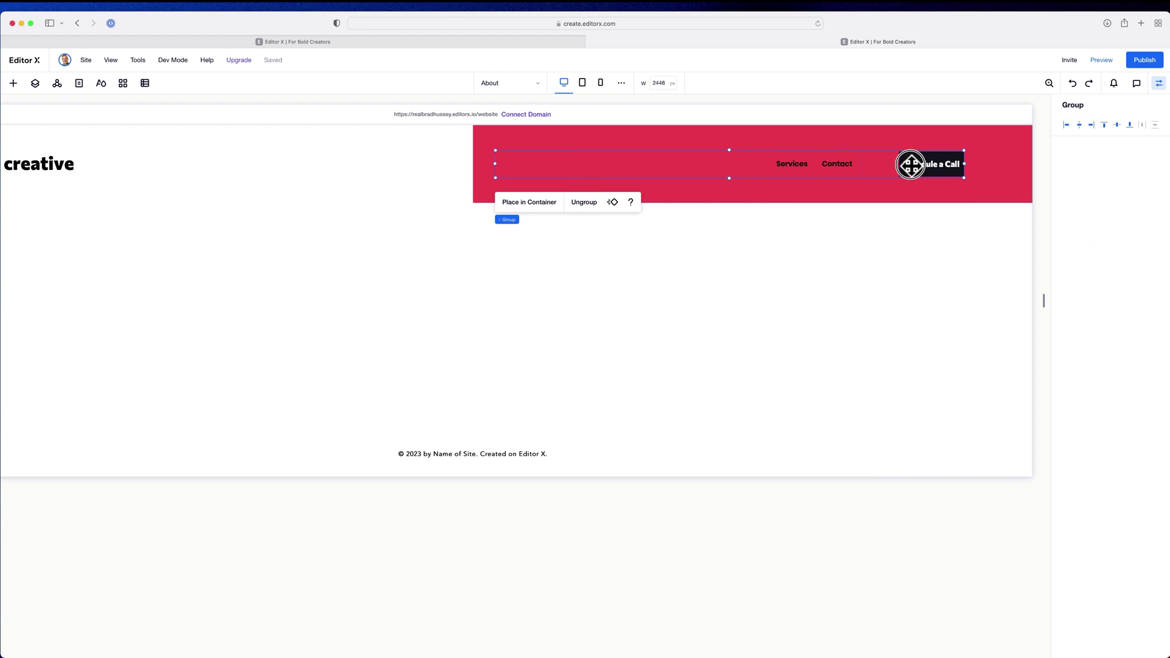
left_click(930, 162)
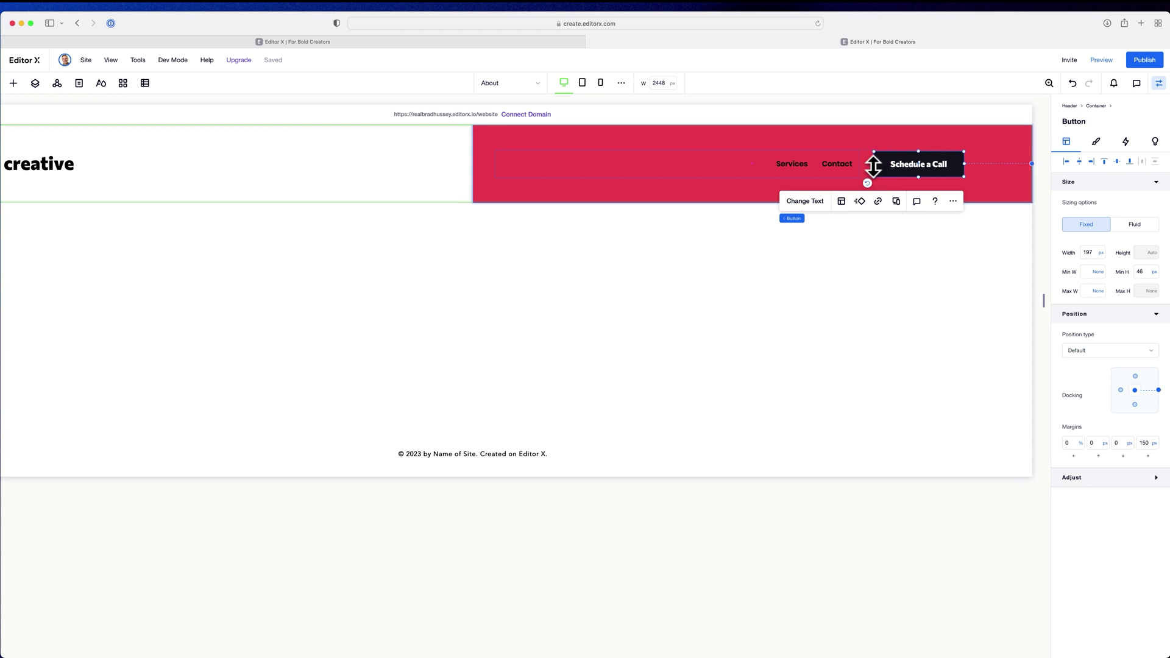
left_click(807, 167)
left_click(1111, 141)
left_click(1063, 248)
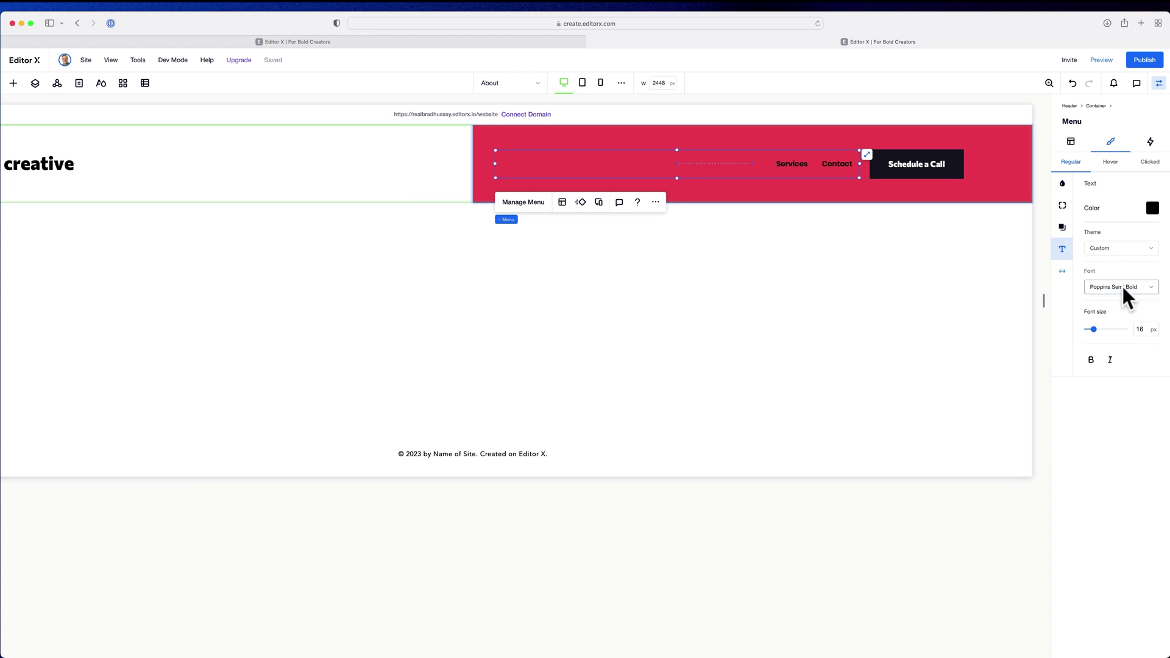
left_click(1124, 290)
left_click(1118, 417)
Make the menu text white and the clicked link state dark crimson.
left_click(1153, 208)
left_click(1089, 256)
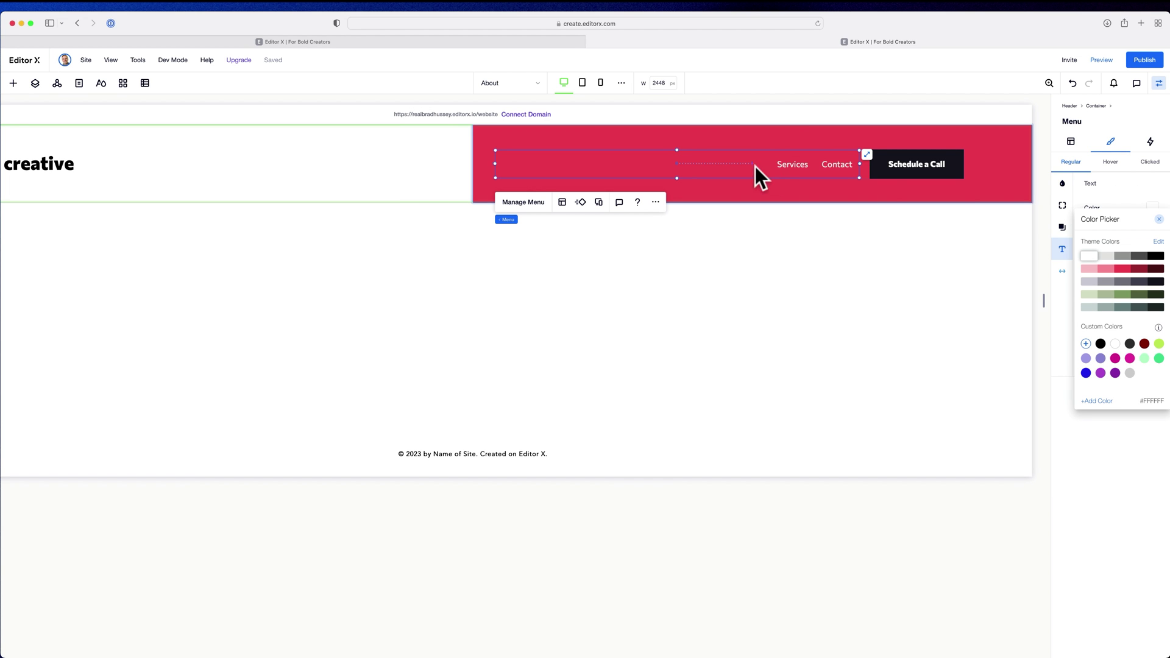
left_click(1151, 162)
left_click(1153, 205)
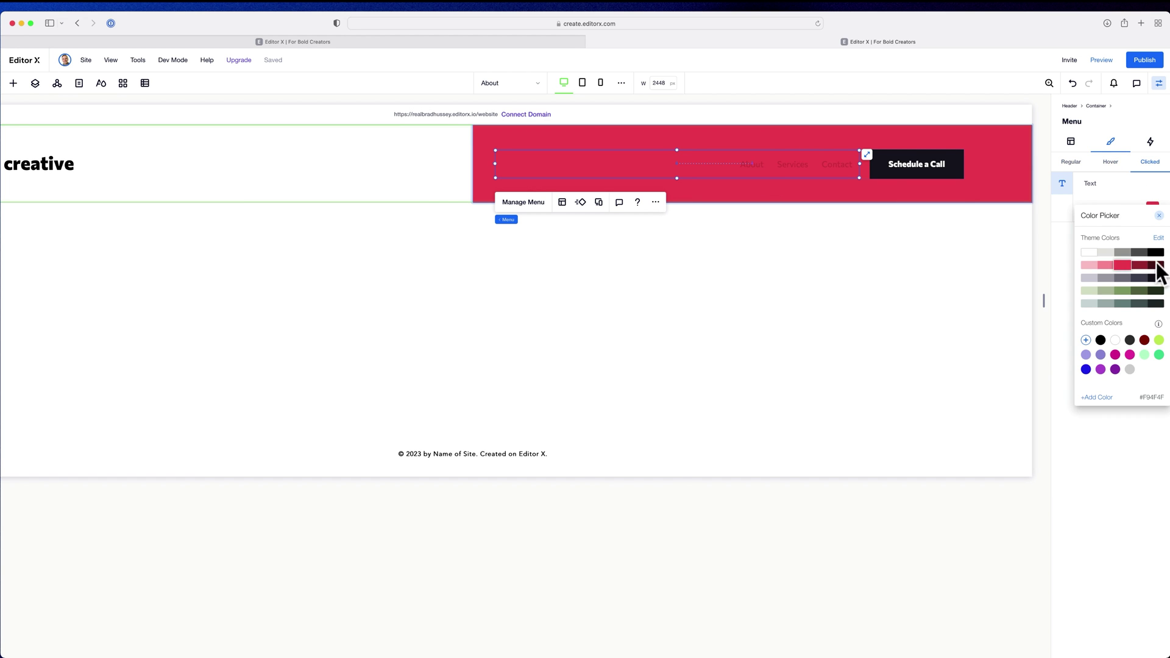
left_click(1160, 273)
Select the header and open its grid layout in Advanced Mode.
left_click(1044, 161)
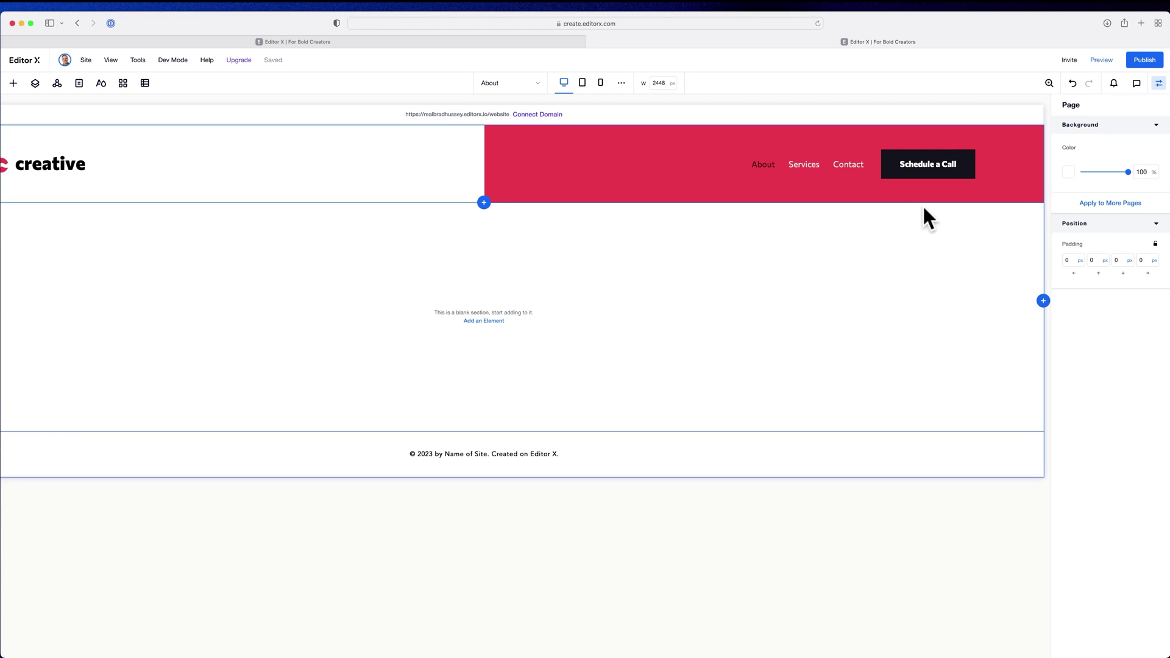
scroll(909, 210, "left", 3)
scroll(909, 210, "right", 4)
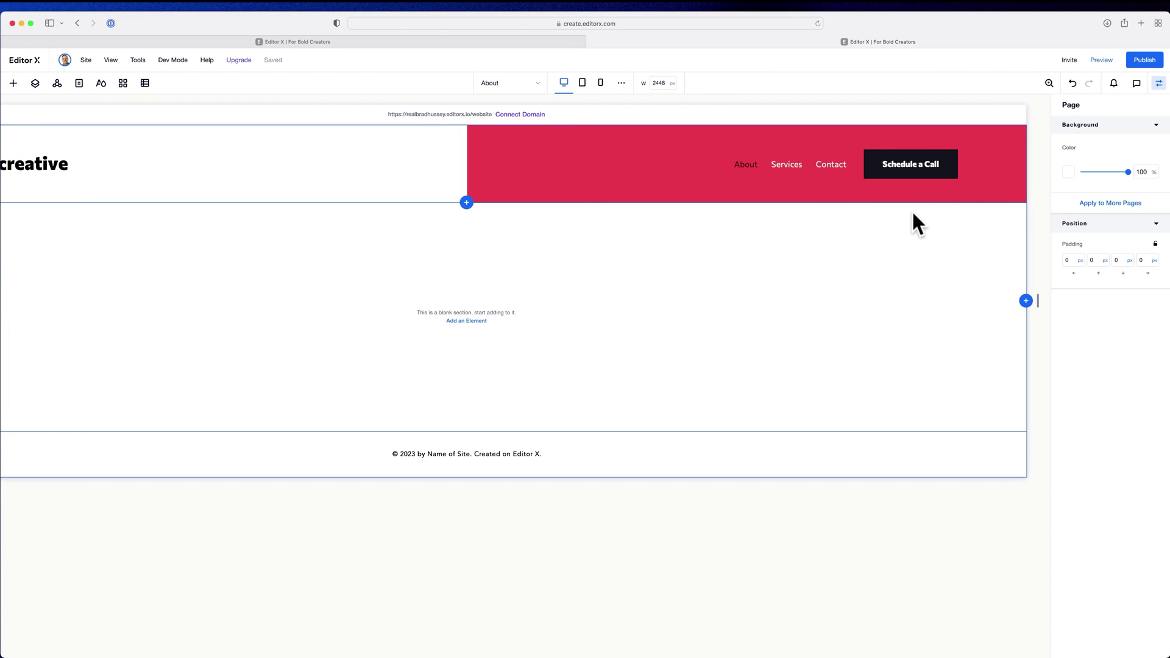
scroll(515, 167, "left", 4)
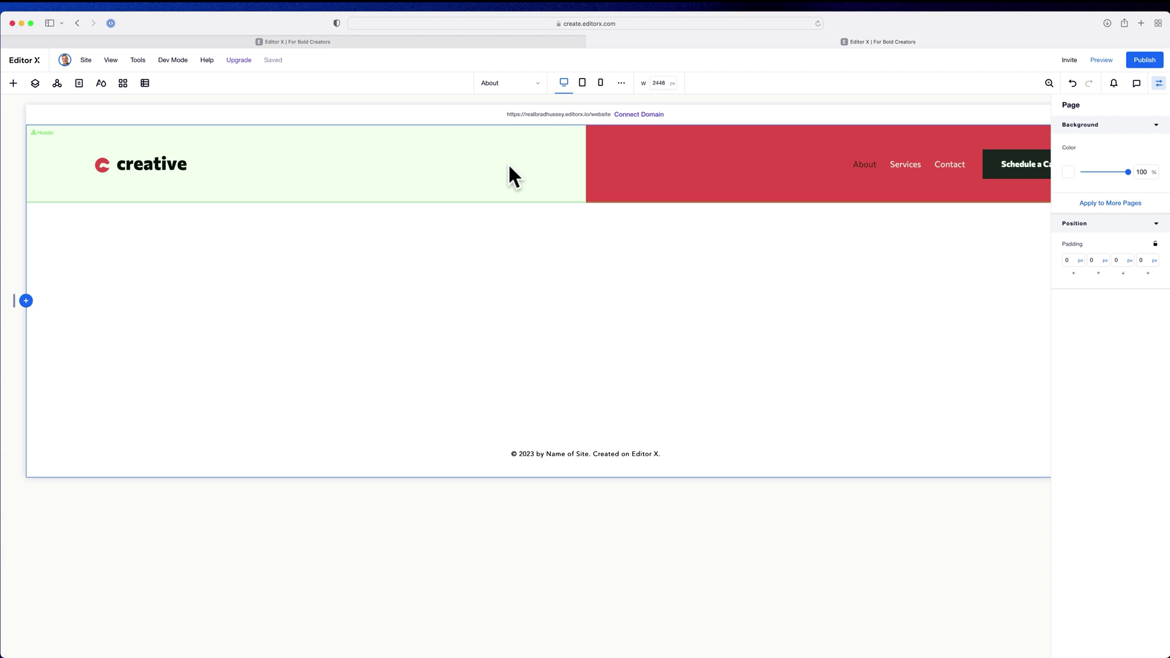
left_click(666, 86)
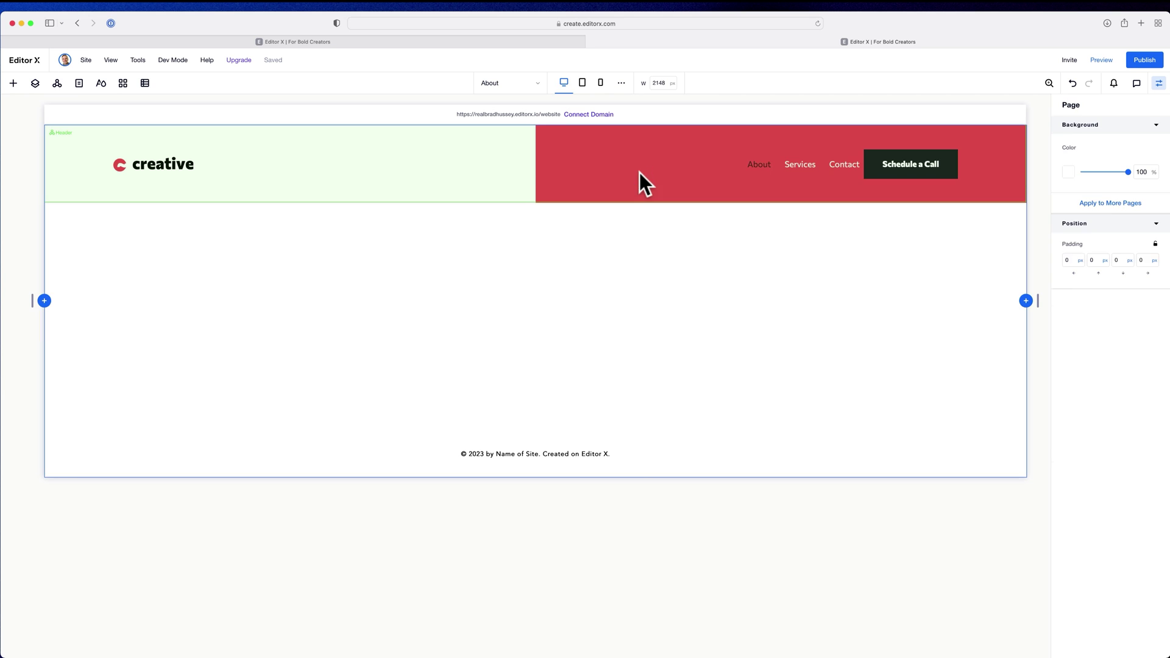
left_click(639, 174)
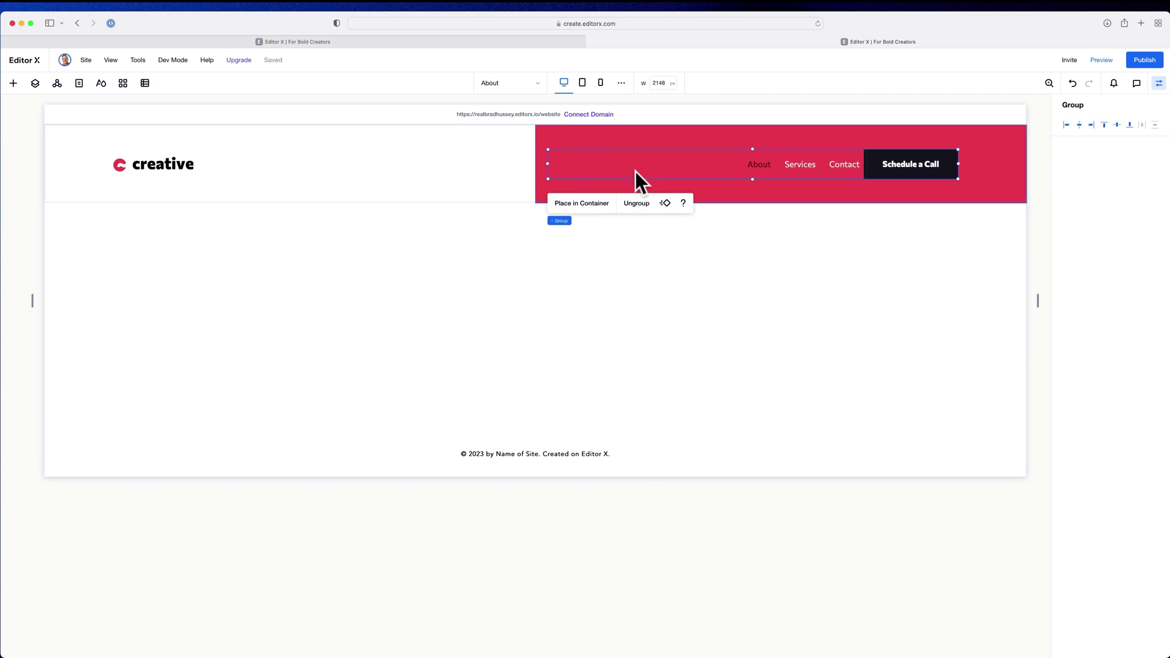
left_click(513, 130)
left_click(111, 234)
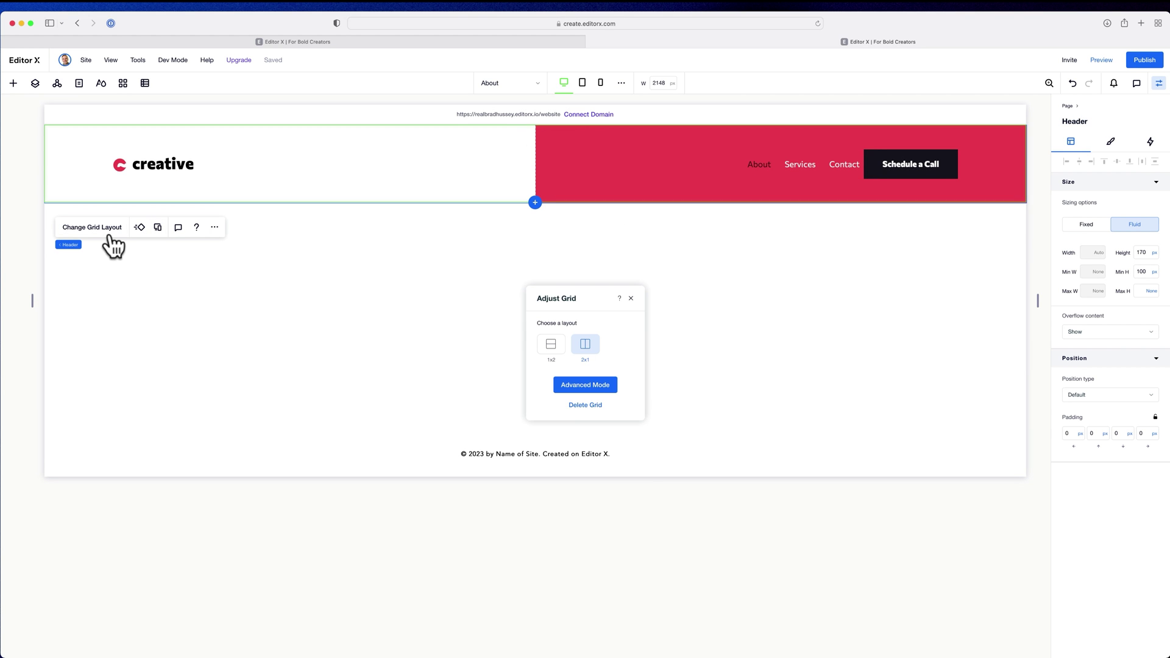
left_click(573, 389)
Set the header row's minimum height to 180 px and narrow the canvas to 1468 px.
left_click(85, 159)
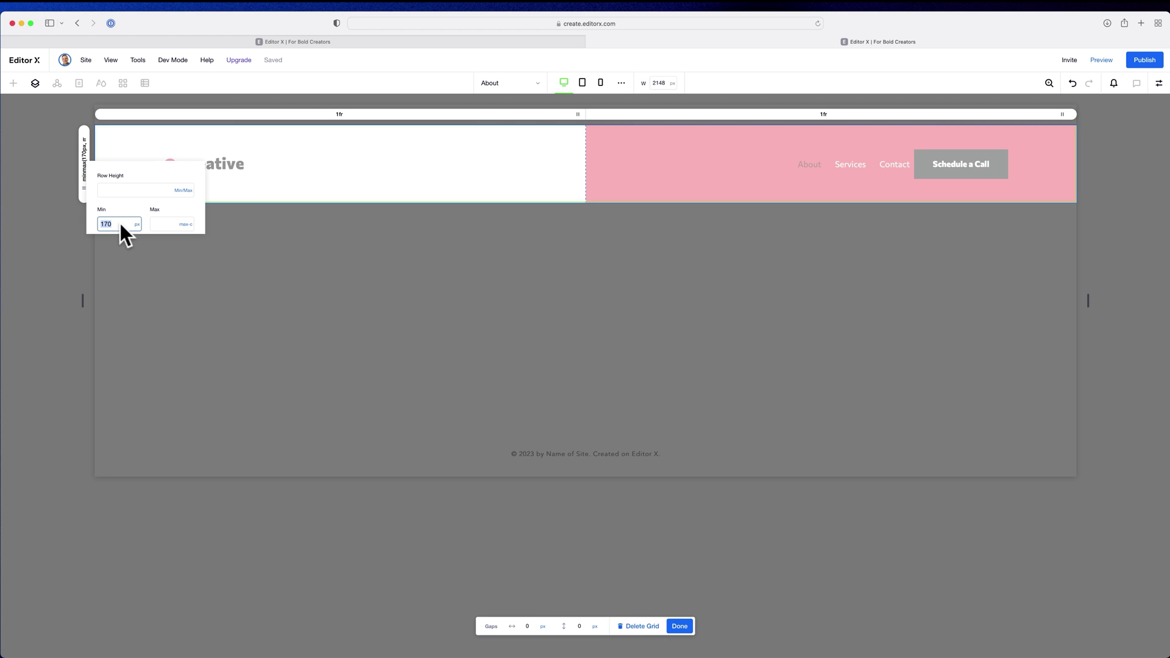
type("180")
left_click(51, 289)
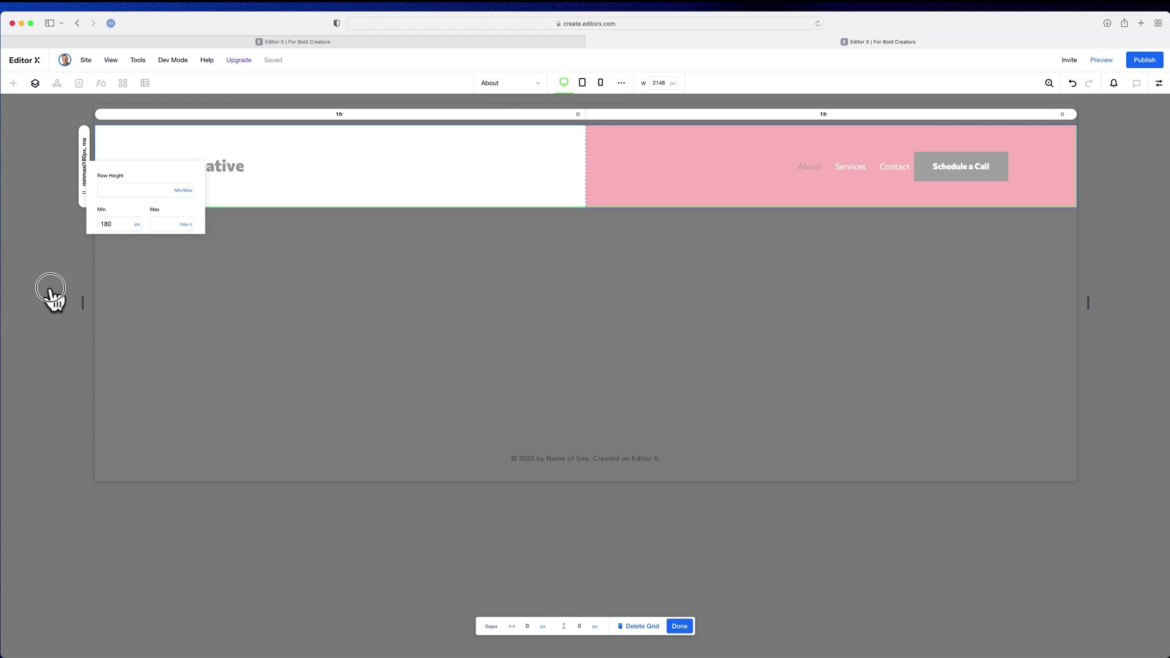
left_click_drag(1155, 304, 885, 287)
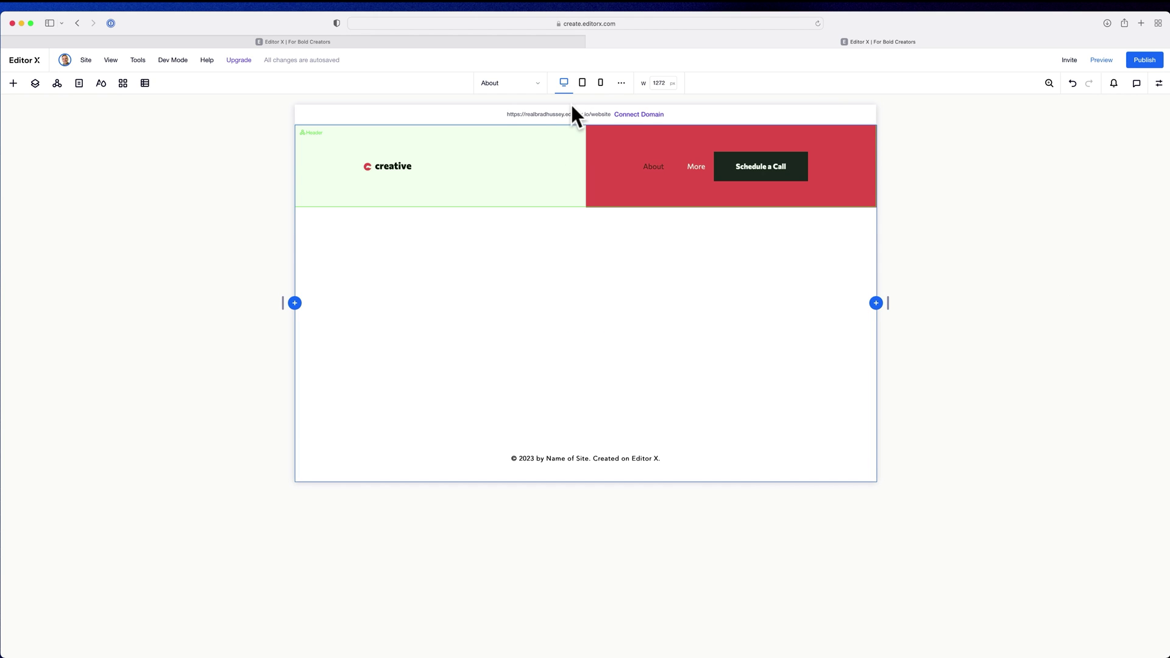
On the tablet breakpoint, narrow the Schedule a Call button so all three links fit.
left_click(582, 83)
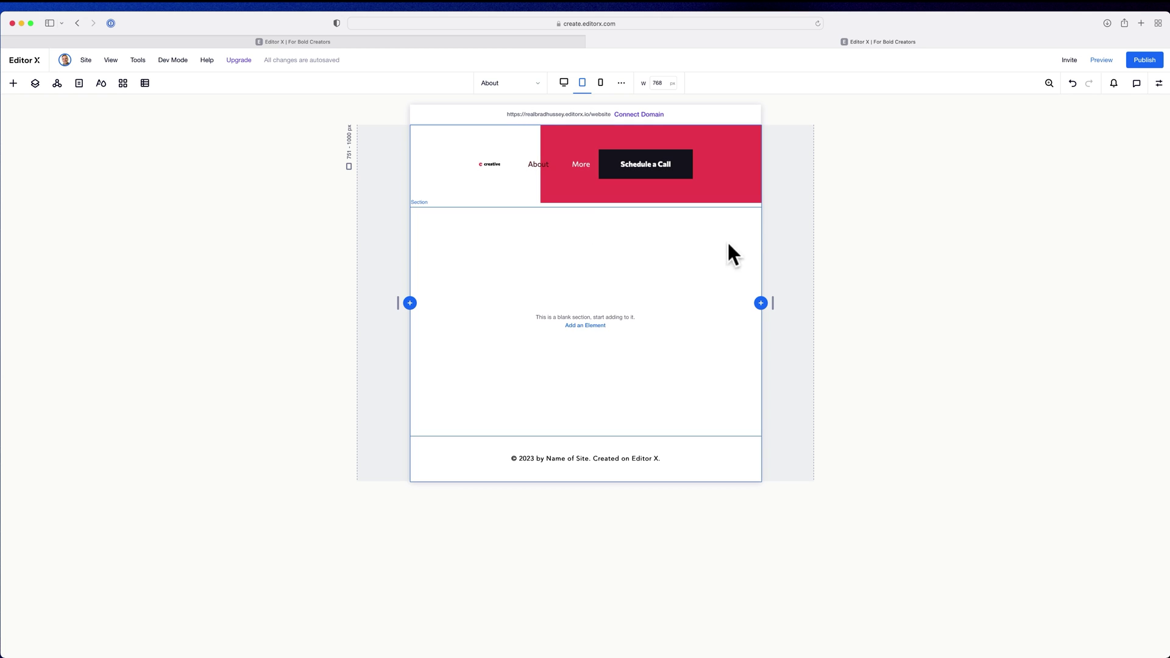
left_click(737, 165)
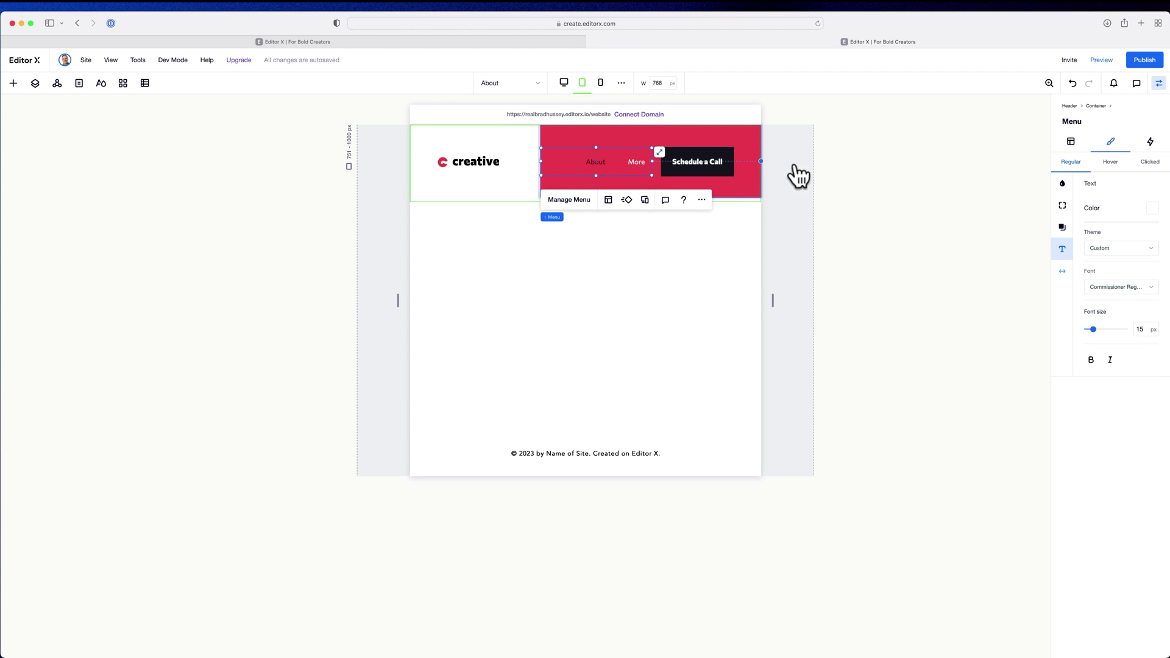
left_click(704, 174)
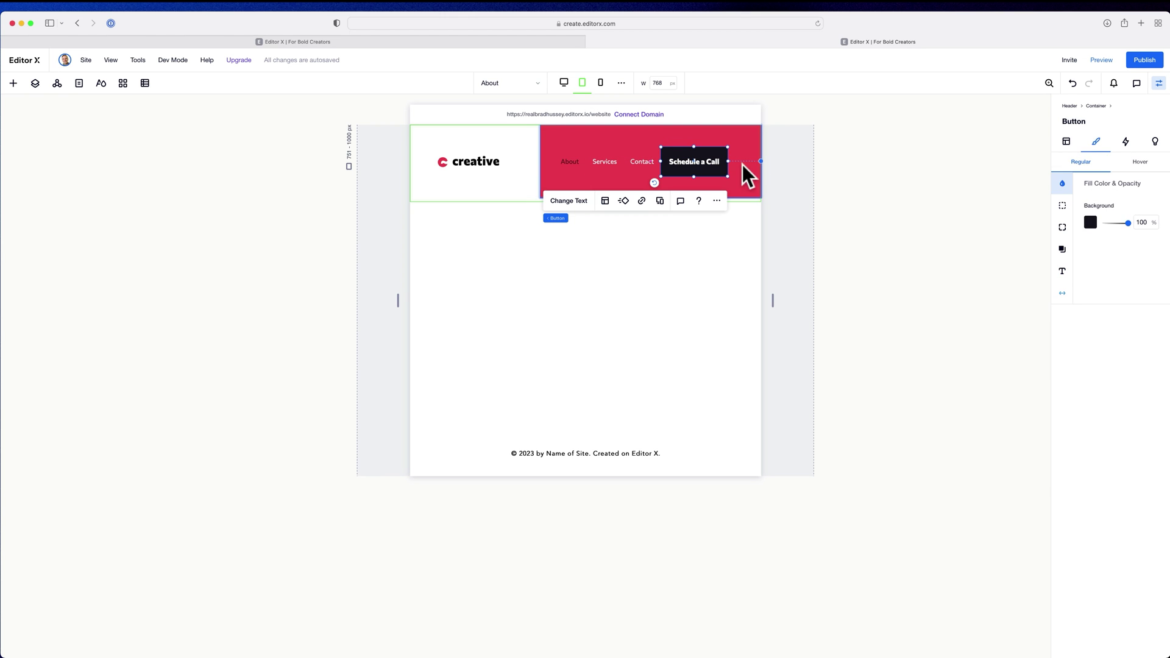
left_click_drag(735, 161, 729, 162)
left_click(701, 189)
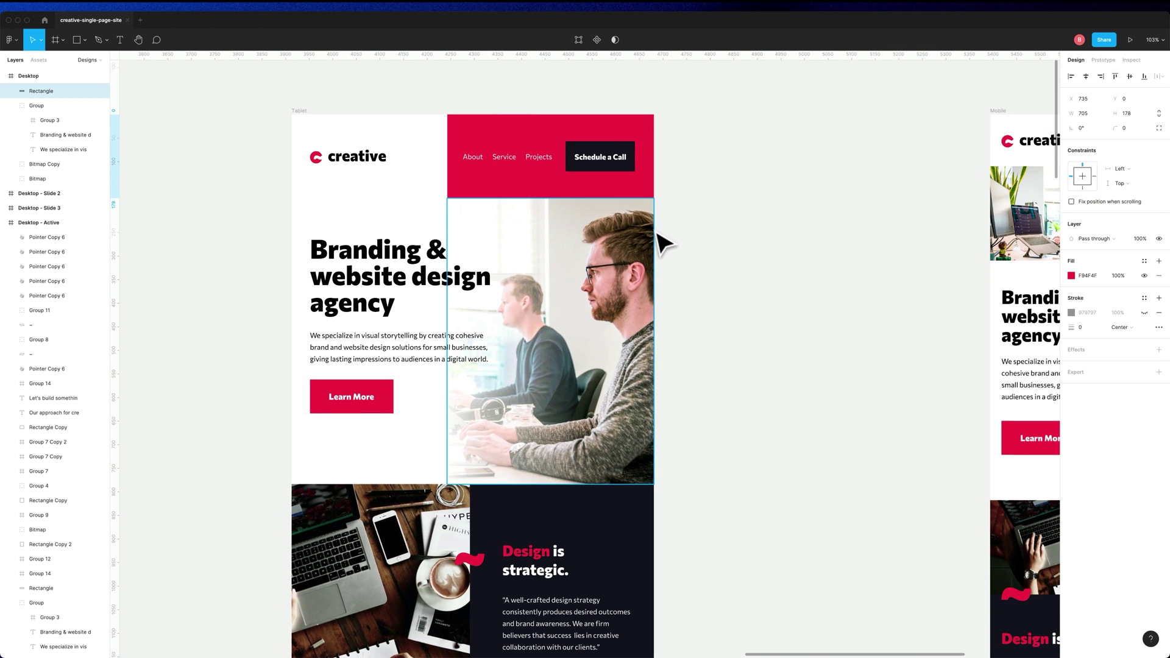
Scroll Figma to the Mobile and Mobile - Menu frames, then show Editor X's 360 px mobile breakpoint.
scroll(665, 244, "right", 10)
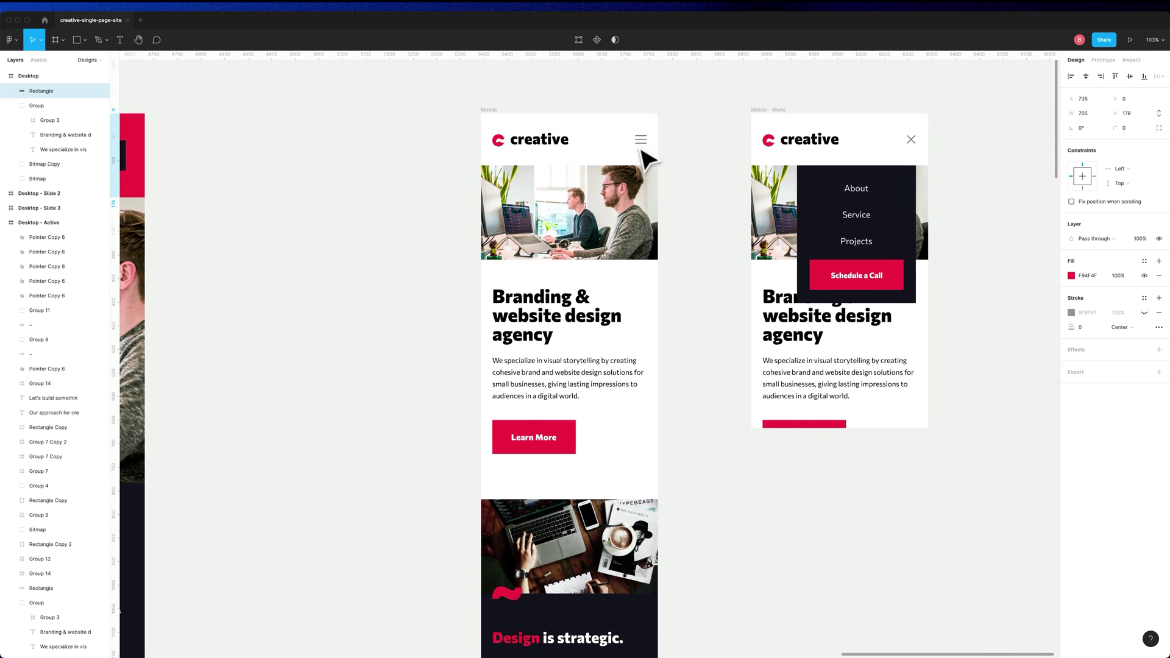
scroll(567, 134, "down", 1)
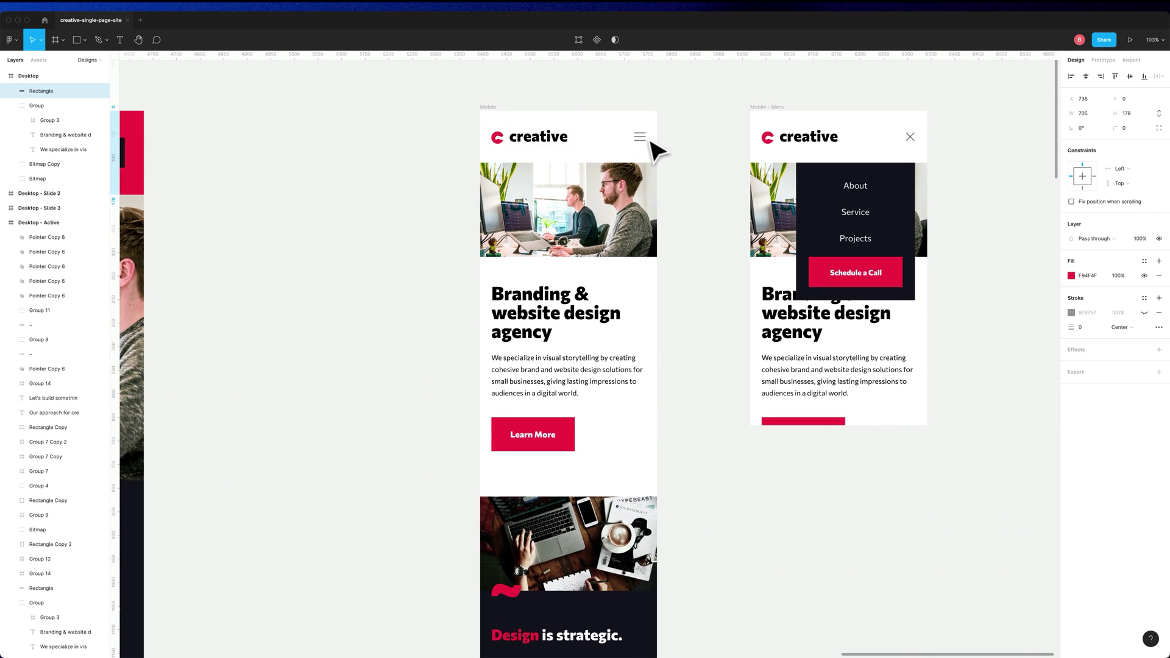
scroll(654, 157, "right", 3)
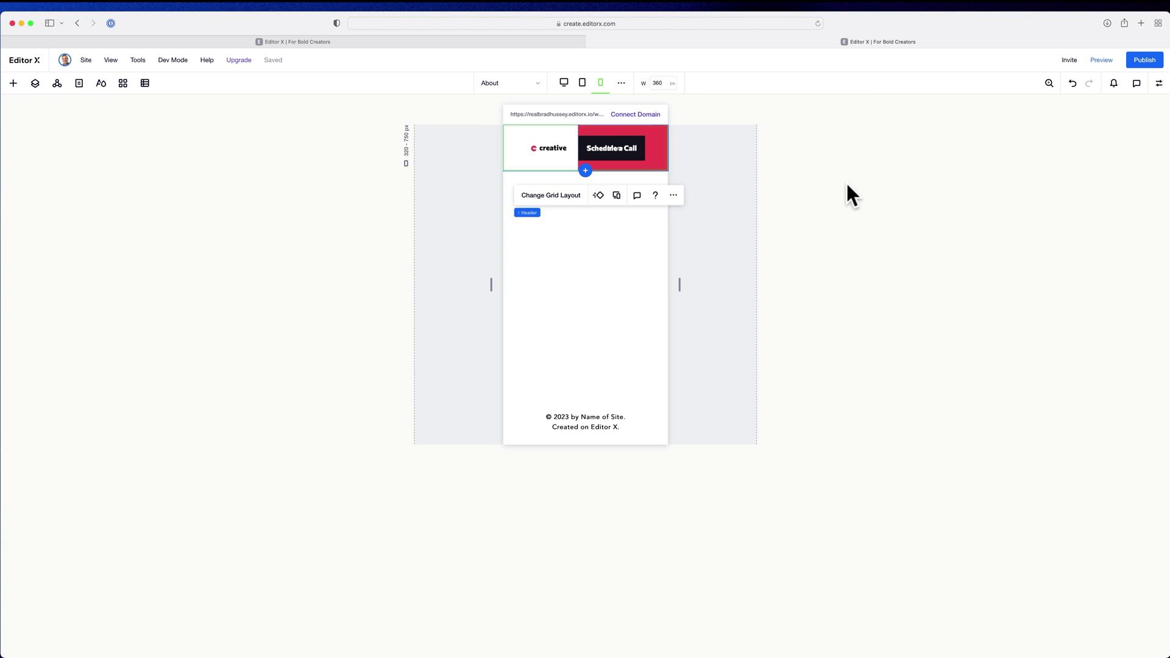
left_click(846, 181)
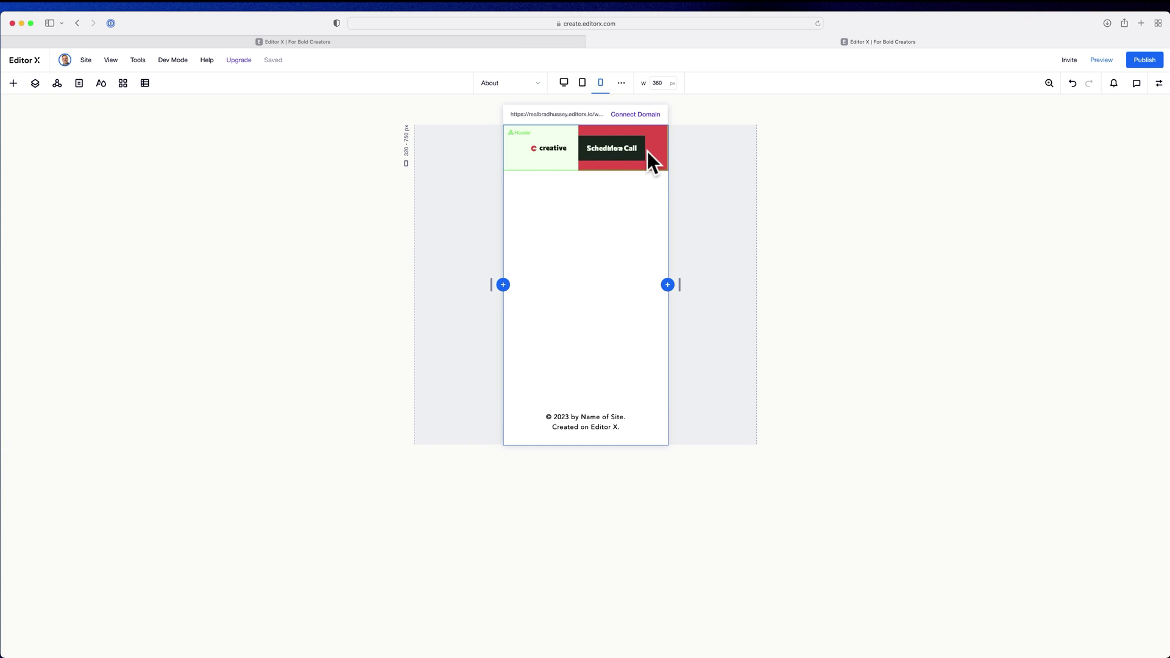
Set the header's red menu container to Don't Display on mobile via Layers.
left_click(35, 84)
left_click(31, 165)
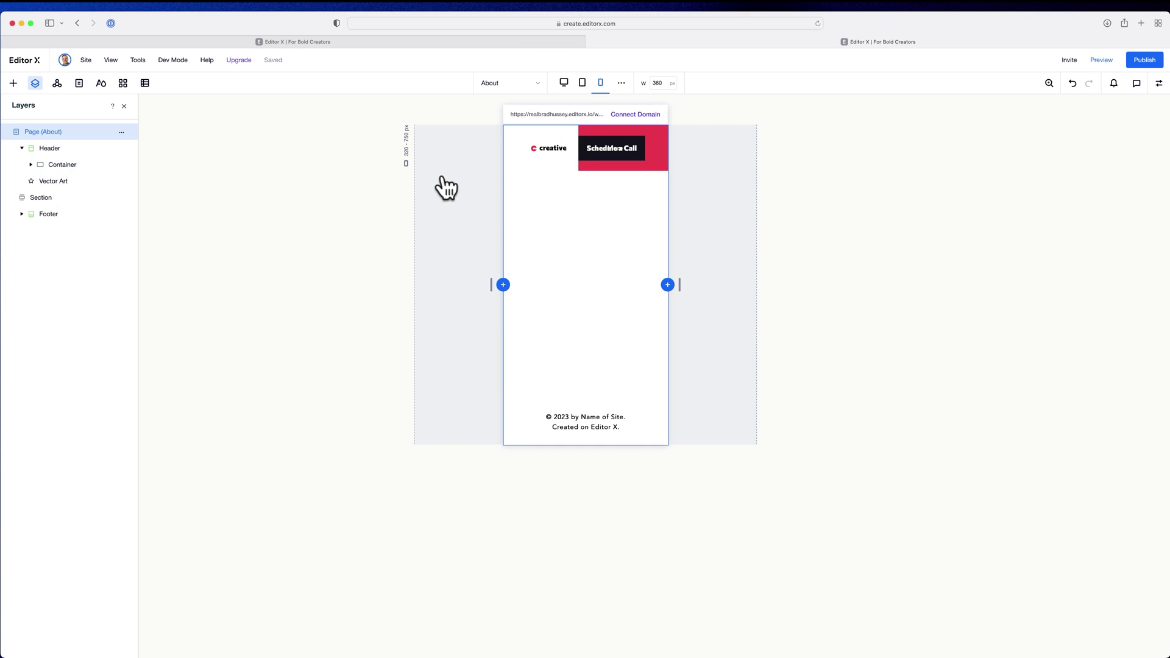
left_click(122, 166)
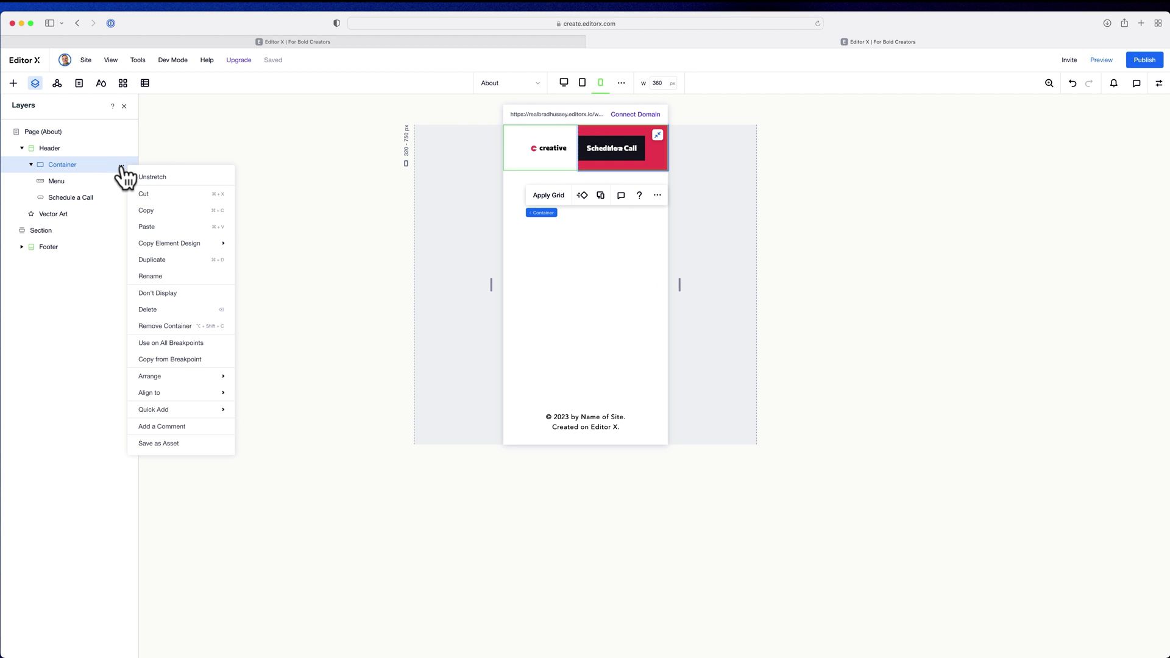
mouse_move(156, 243)
left_click(160, 293)
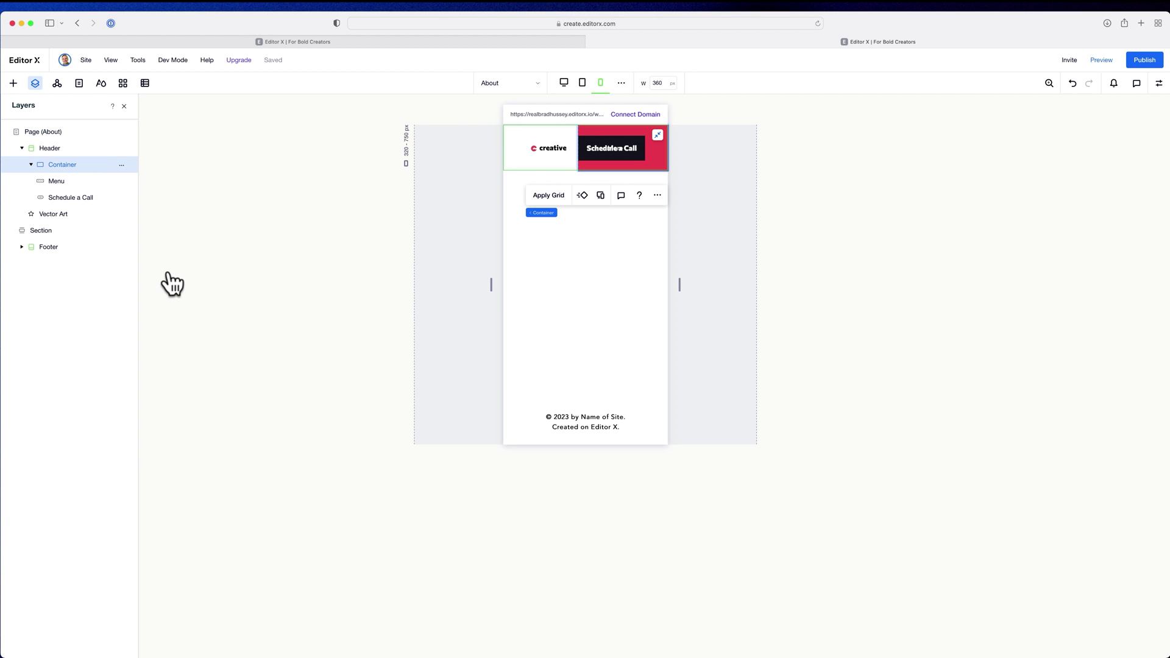
Shift the creative logo slightly left within the mobile header.
left_click(553, 146)
left_click_drag(530, 139, 509, 139)
left_click(673, 181)
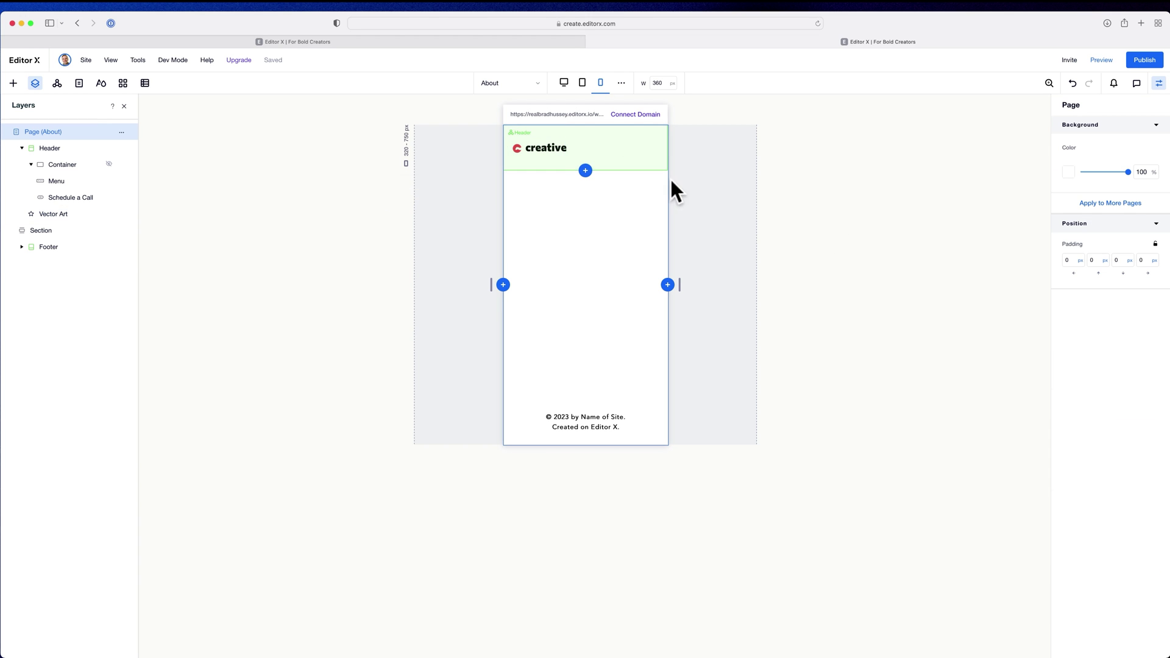
Add a hamburger menu from Menu & Search onto the page section.
left_click(12, 83)
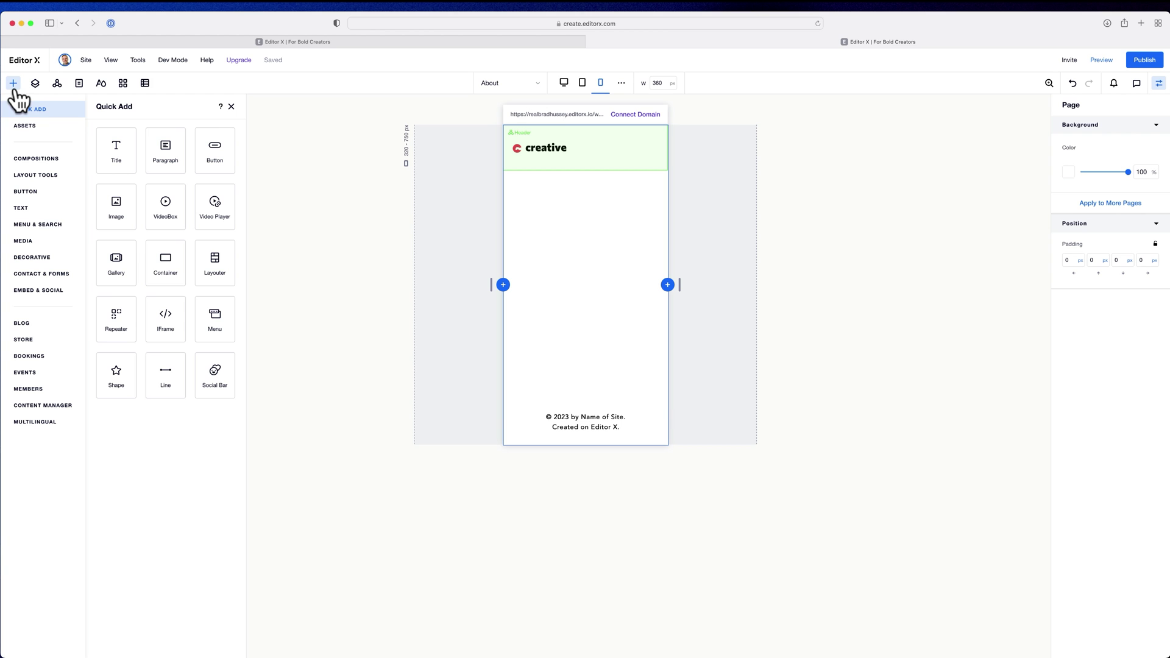
left_click(34, 224)
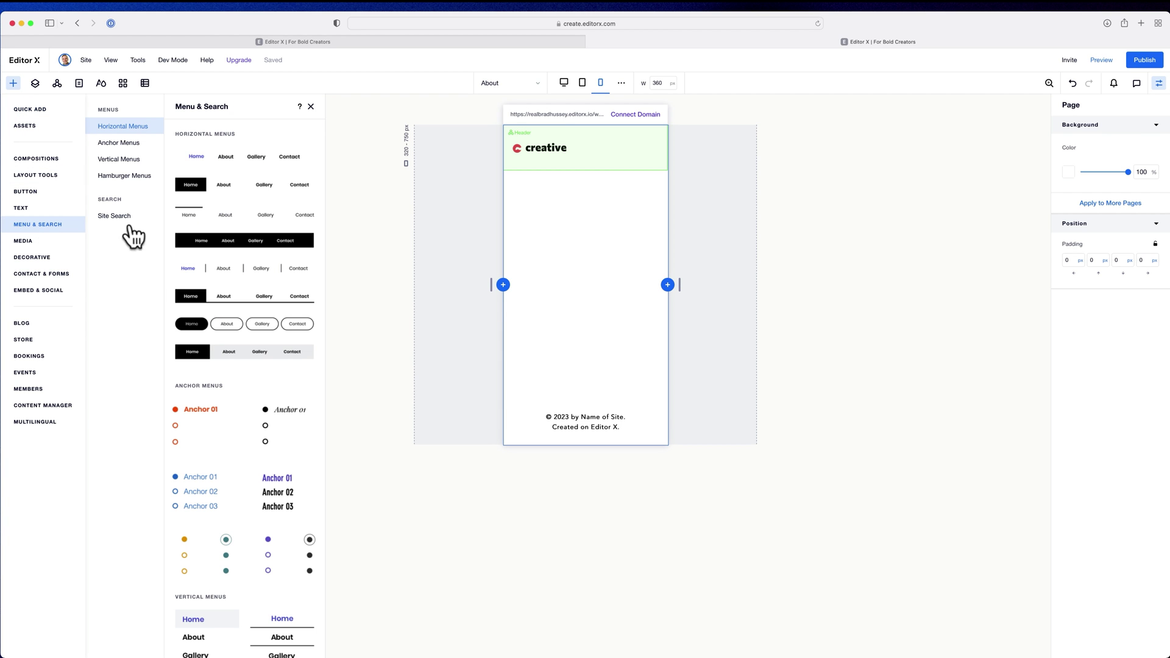
left_click(127, 176)
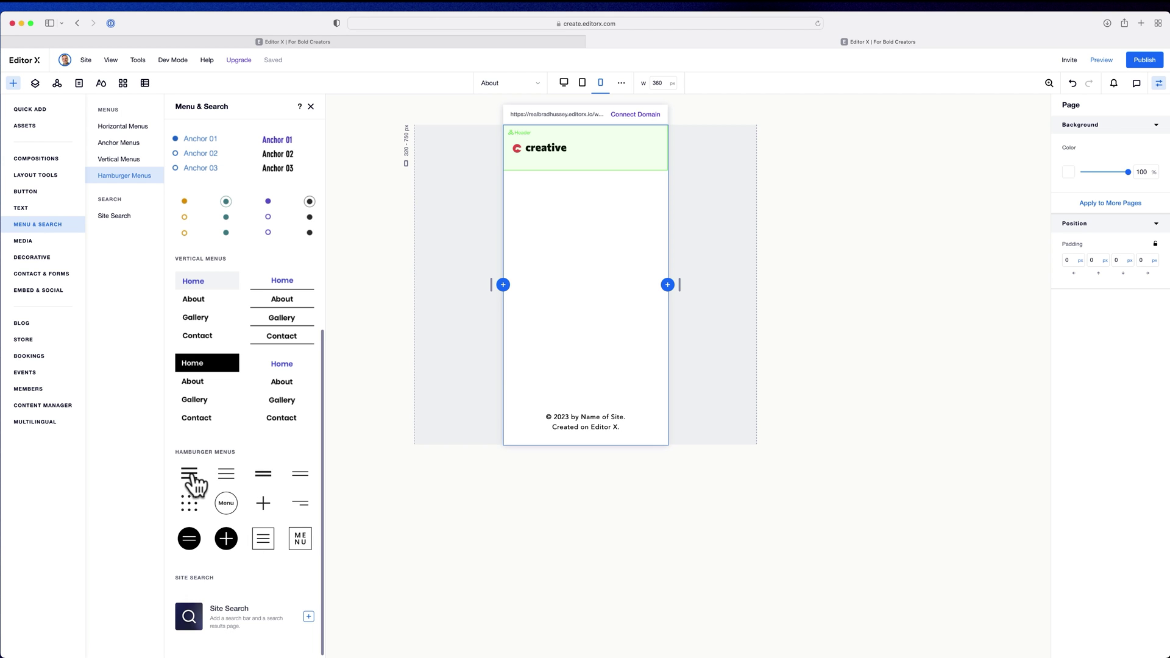
left_click_drag(192, 482, 605, 240)
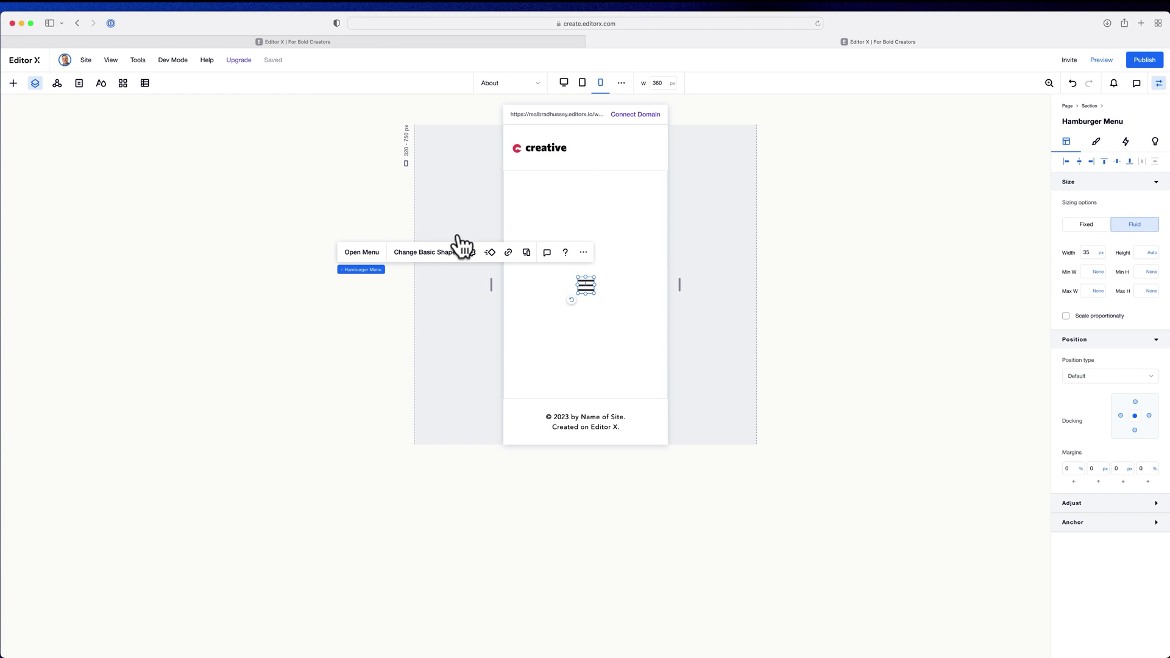
Move the hamburger menu into the header's right side with a right margin of 2.
left_click(35, 83)
left_click(79, 249)
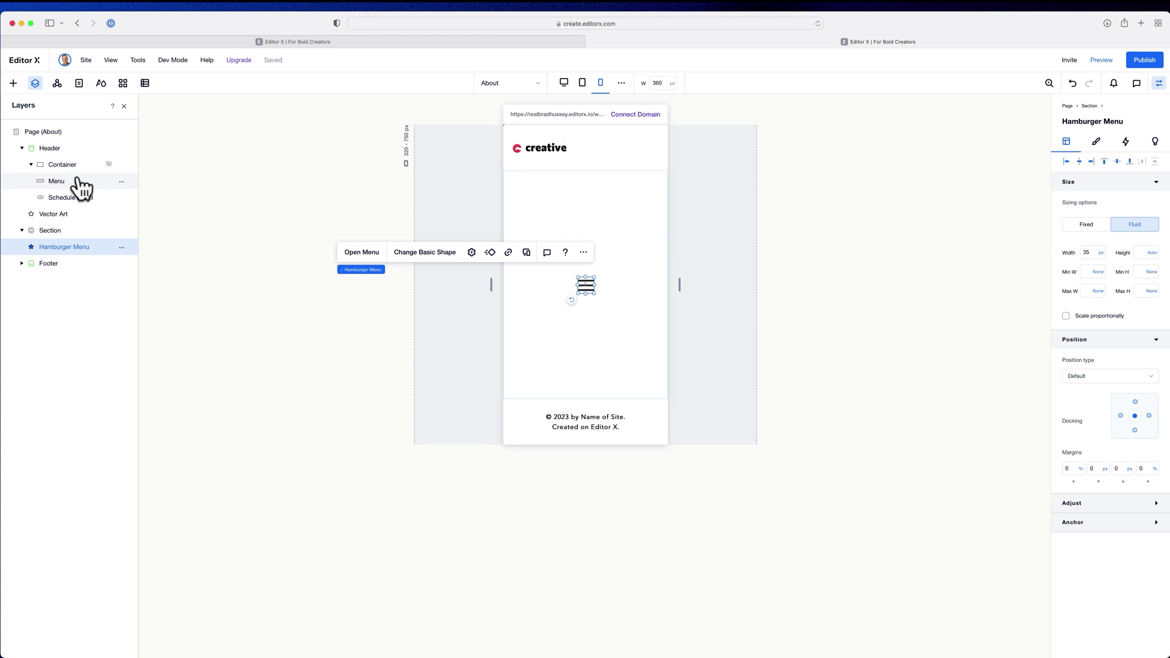
left_click_drag(589, 291, 646, 160)
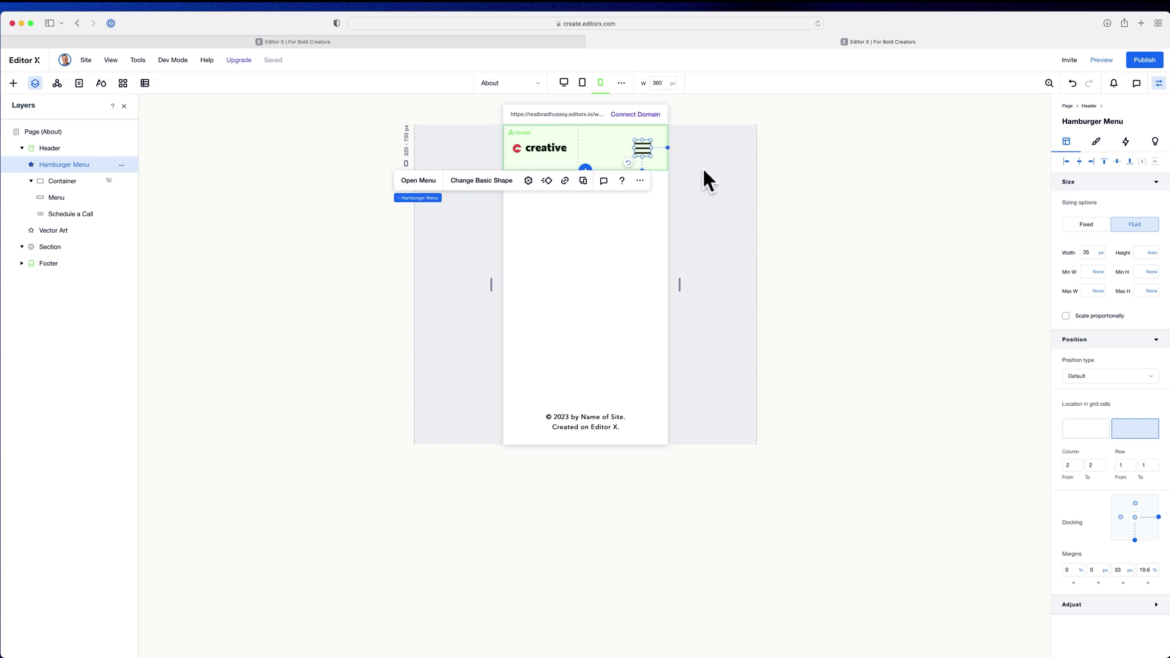
left_click(1146, 570)
type("20")
Change the hamburger menu's fill colour to grey.
left_click(936, 262)
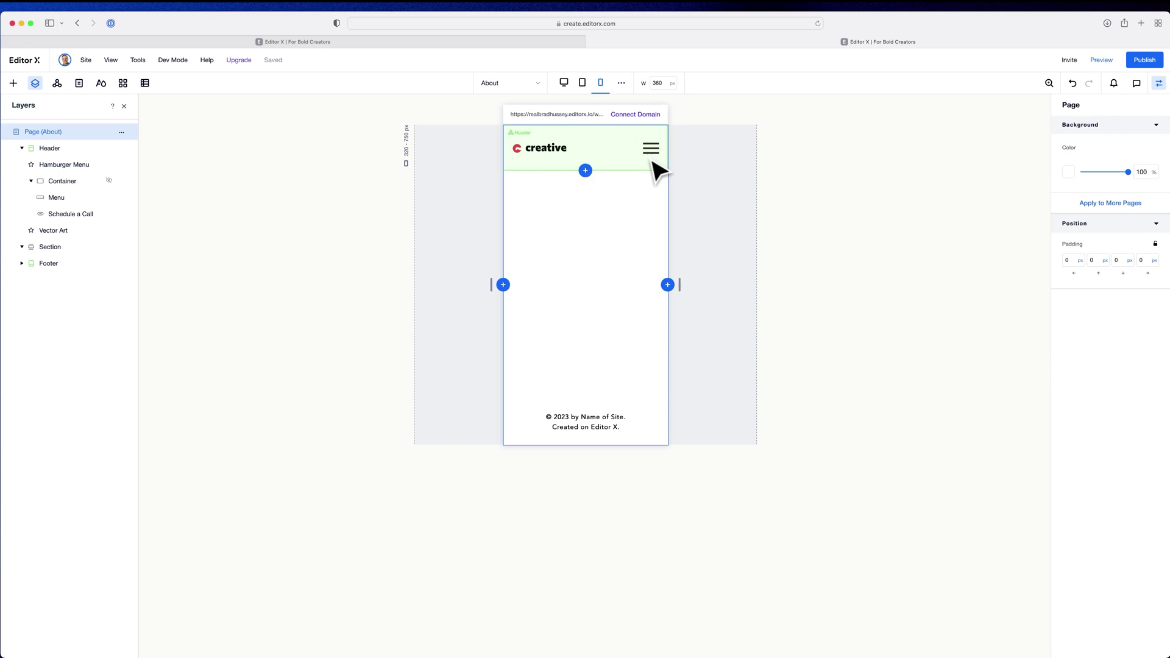
left_click(653, 157)
left_click(651, 151)
left_click(1096, 141)
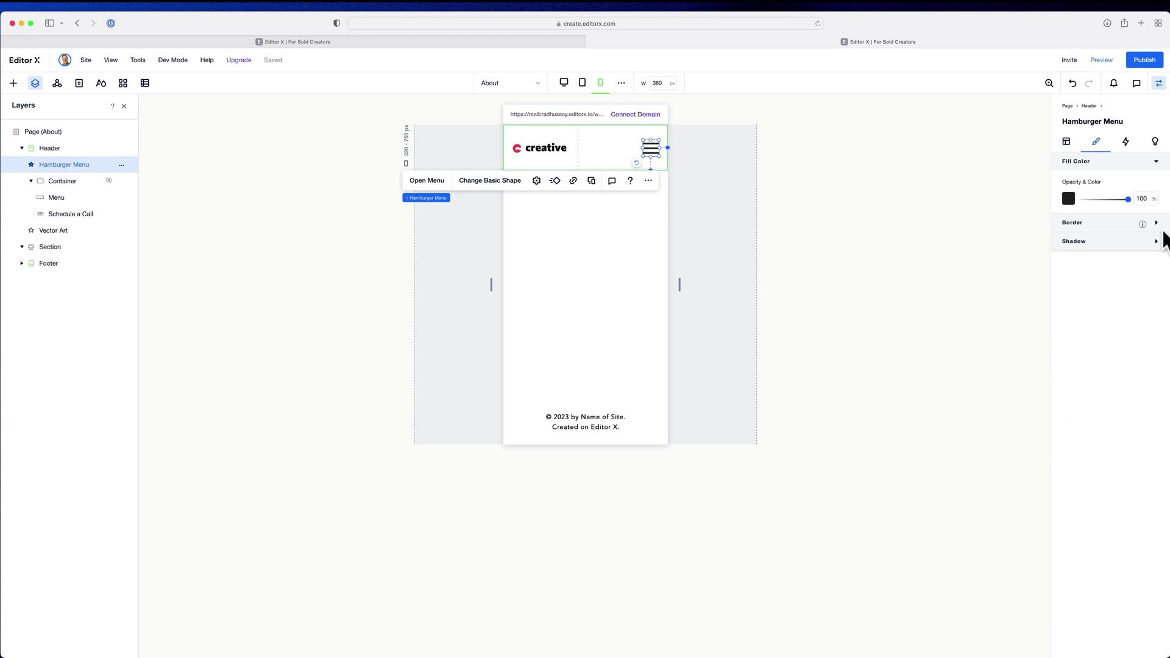
left_click(1069, 199)
left_click(599, 374)
left_click(840, 280)
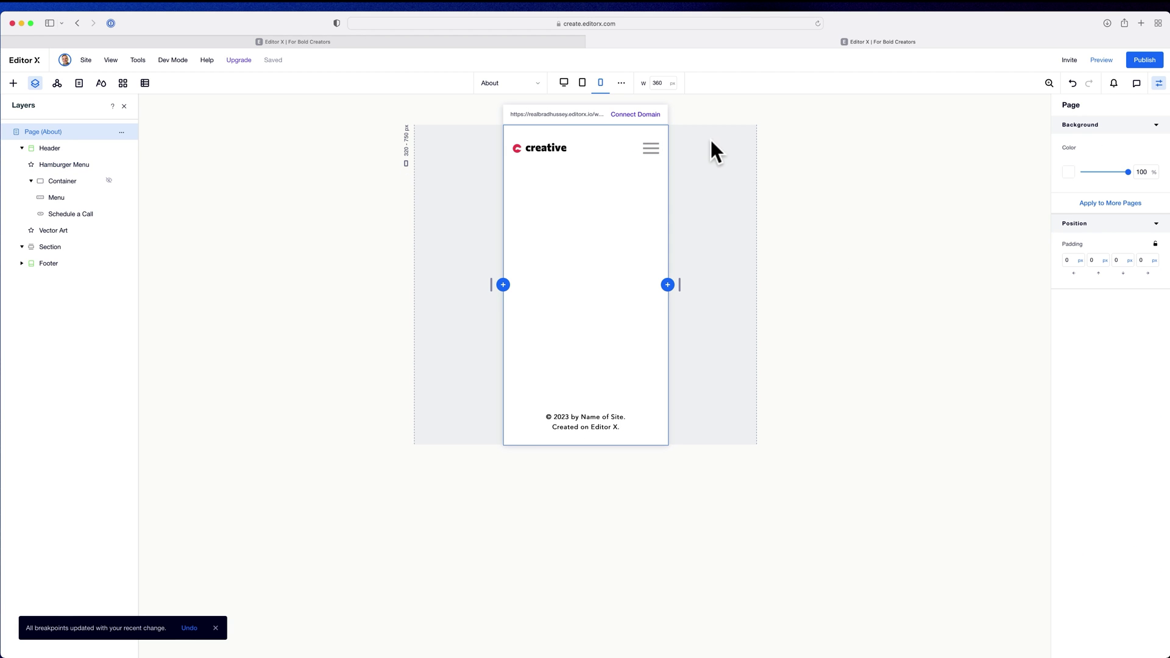
left_click(648, 154)
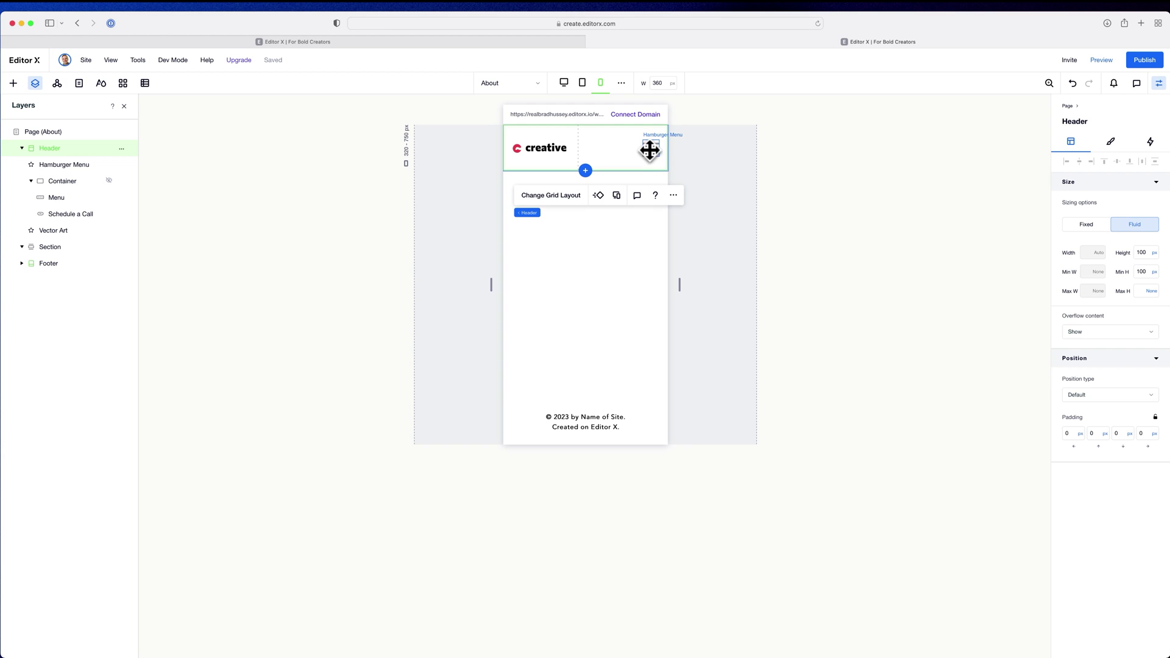
left_click(650, 150)
left_click(421, 181)
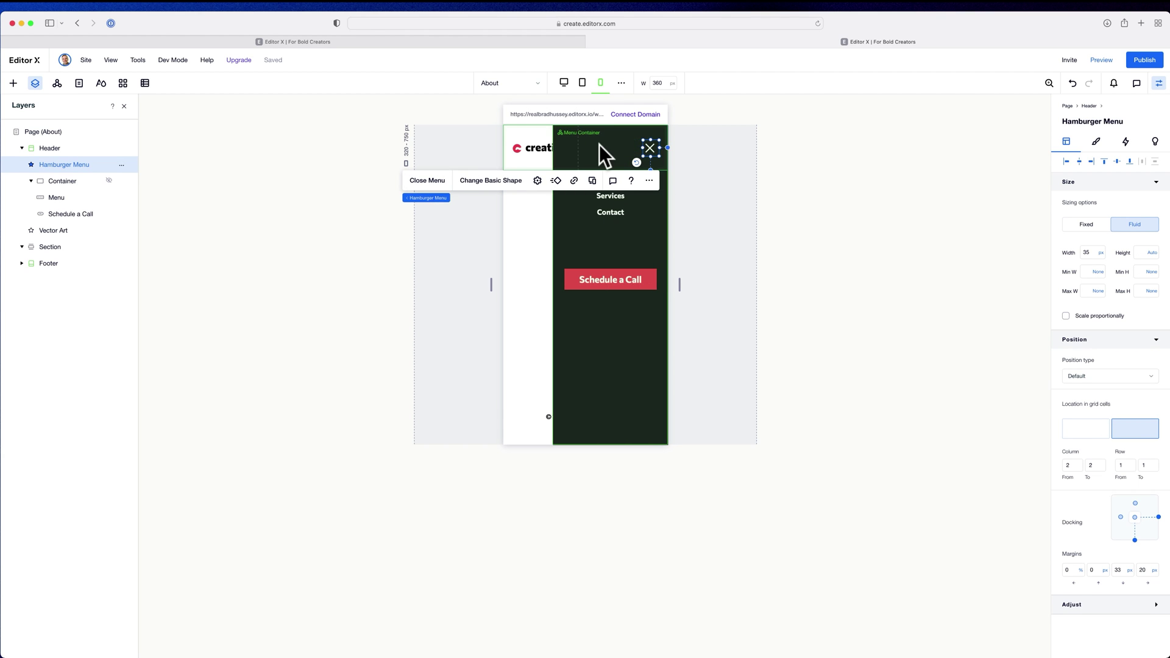
left_click(560, 232)
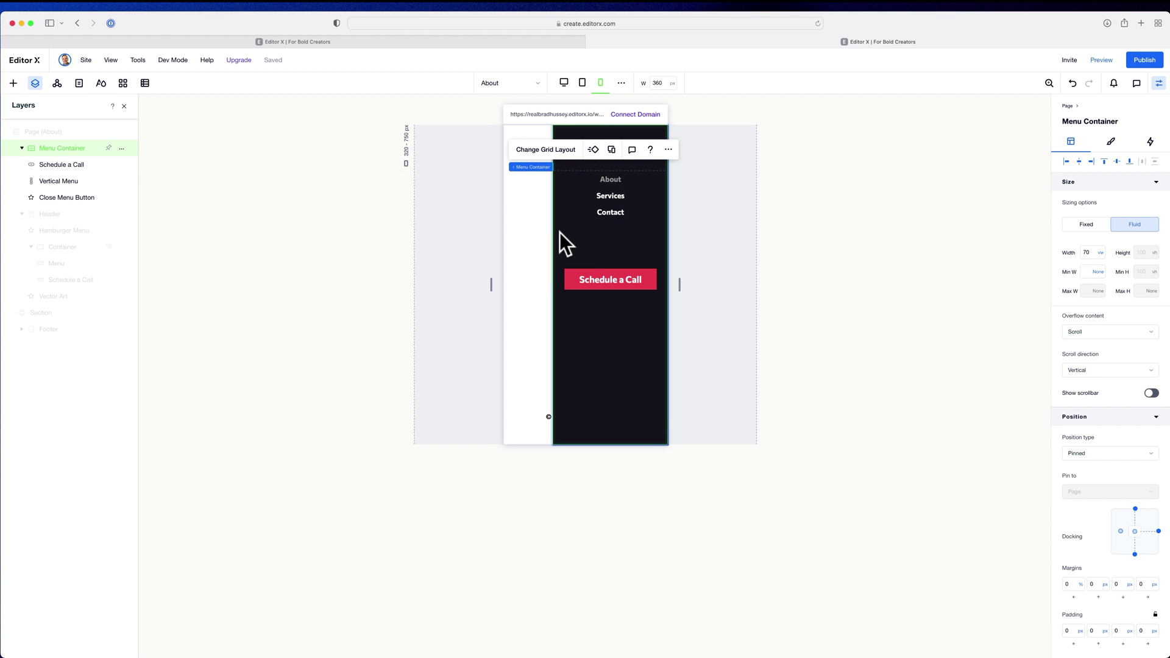
left_click(615, 187)
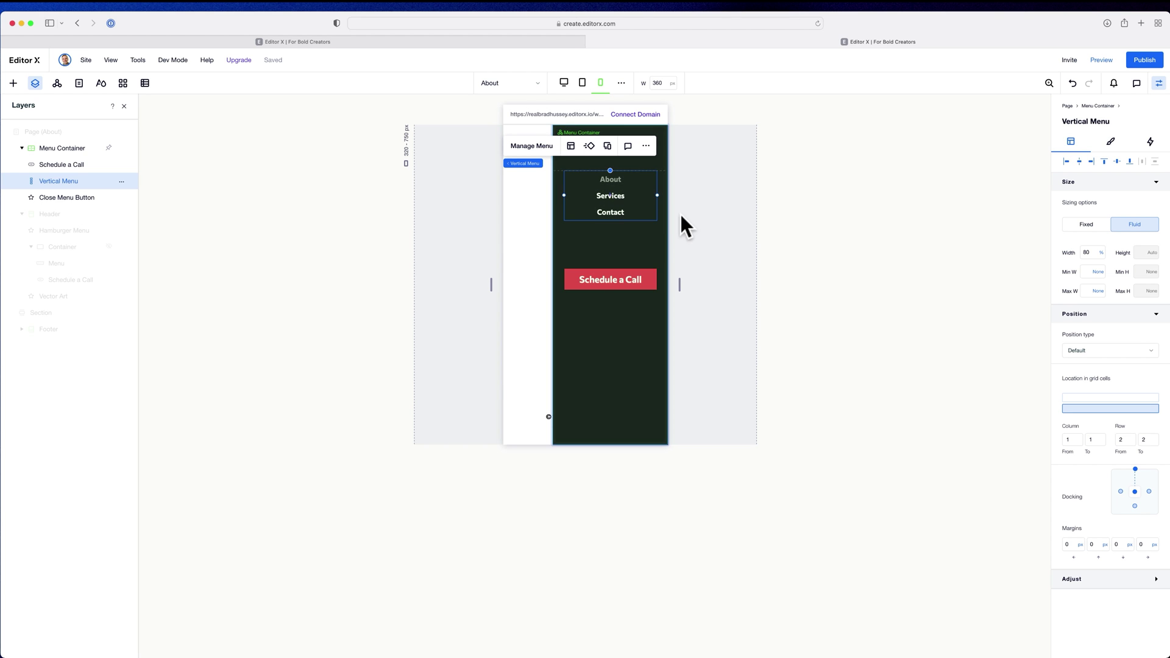
left_click(633, 275)
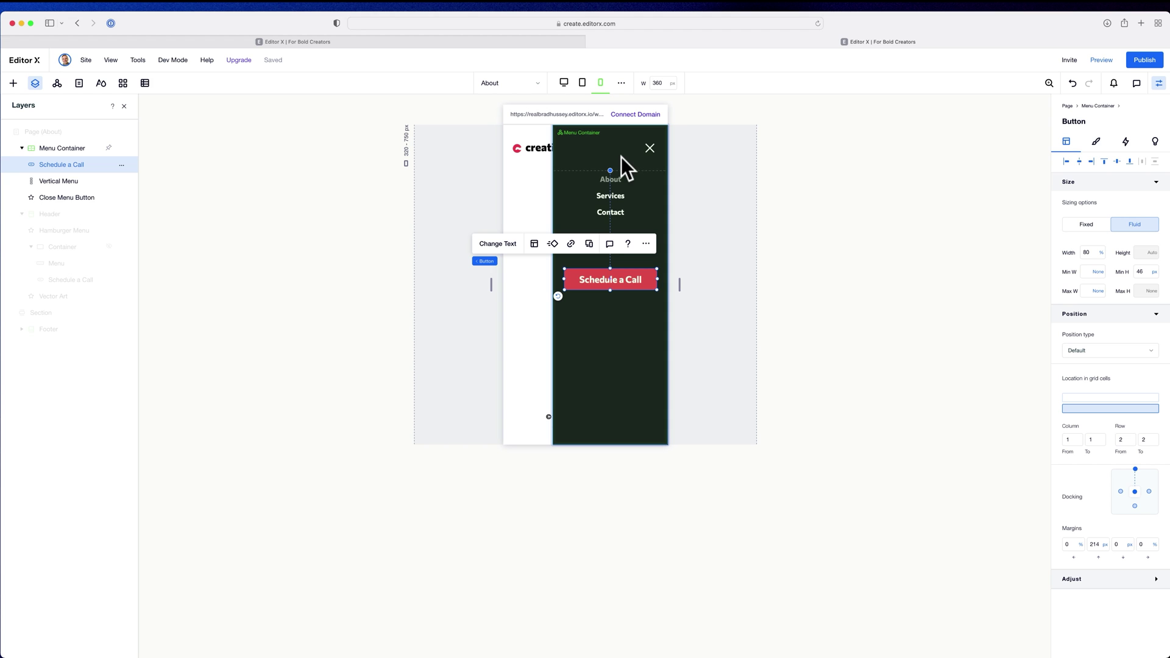
left_click(812, 189)
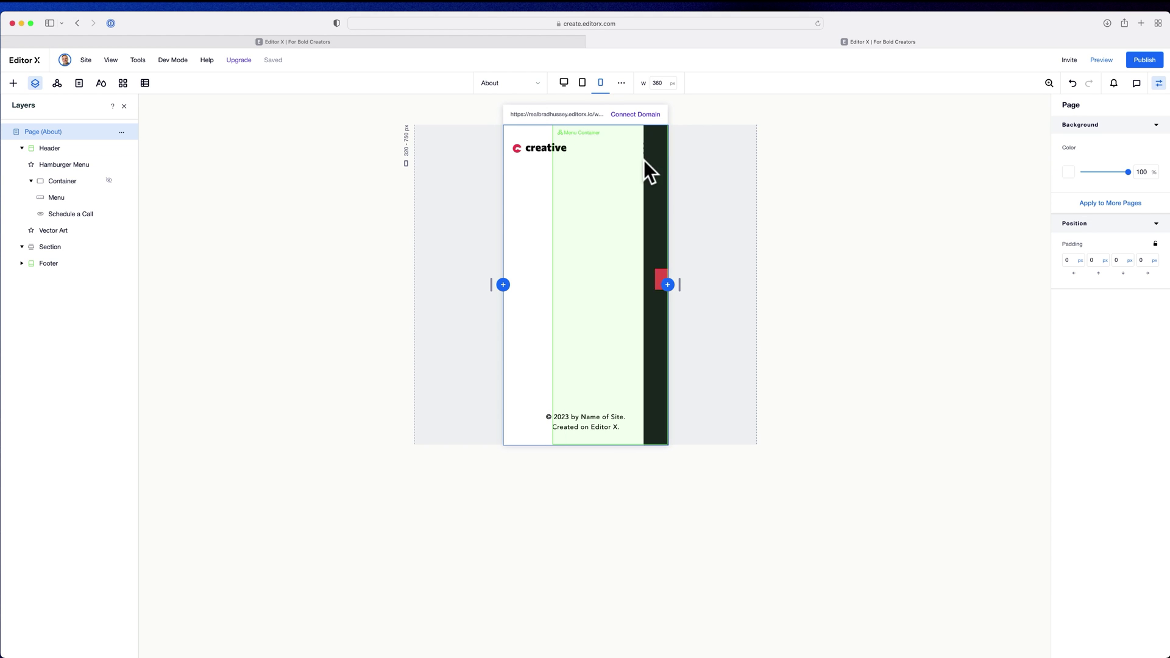
left_click(582, 83)
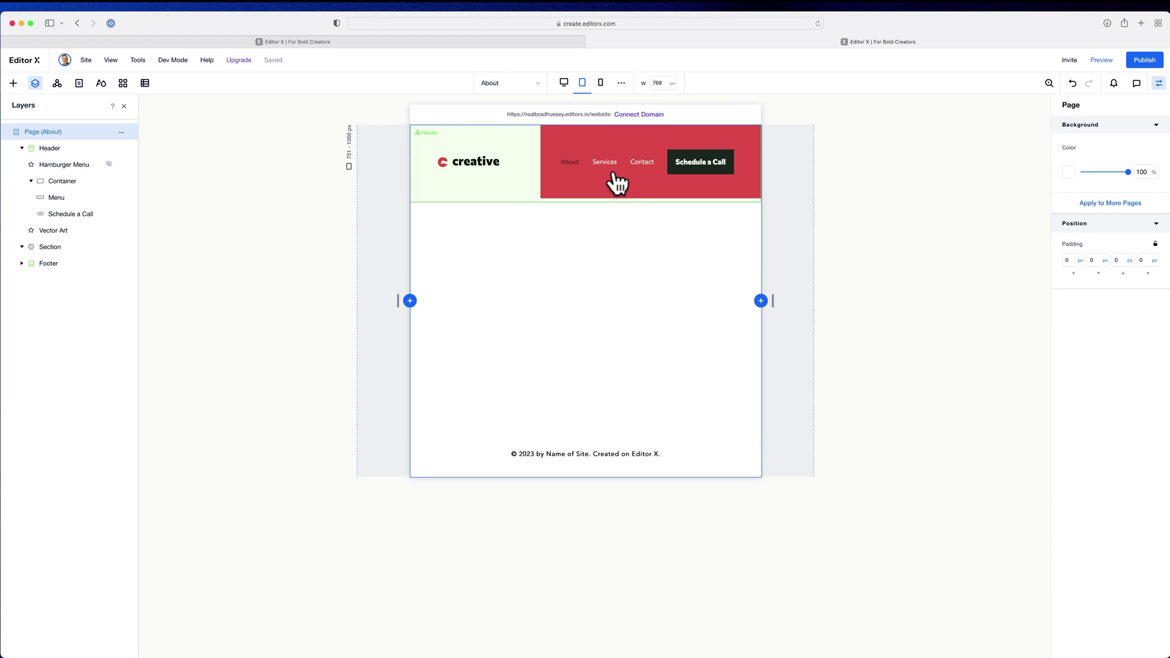
left_click(71, 167)
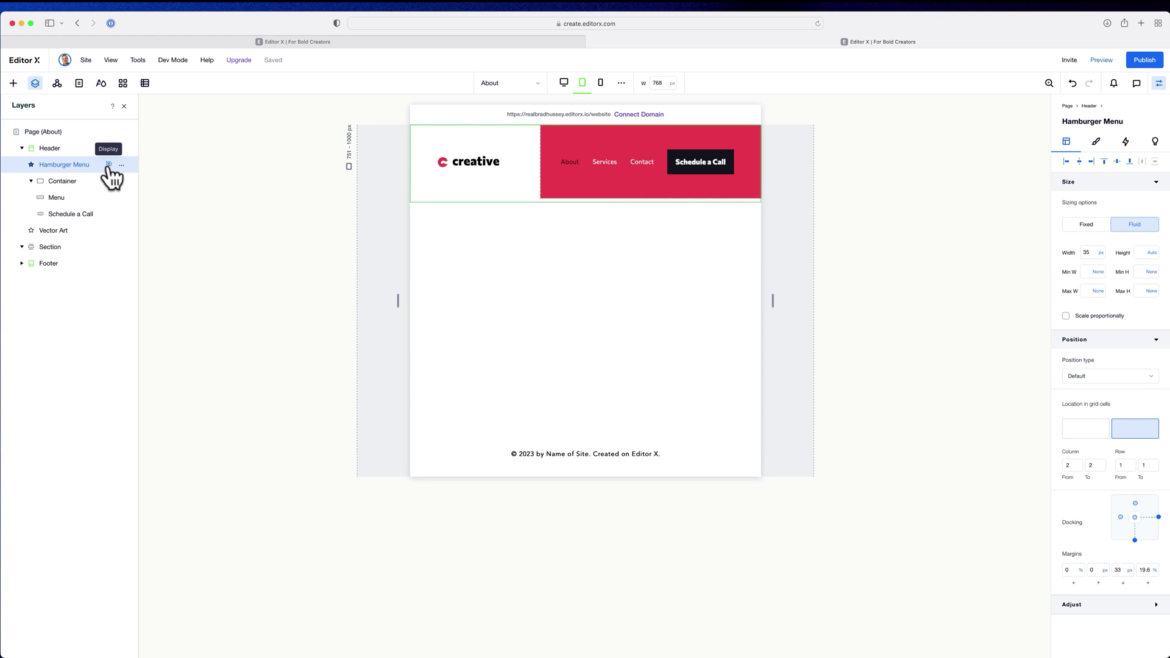
left_click(563, 83)
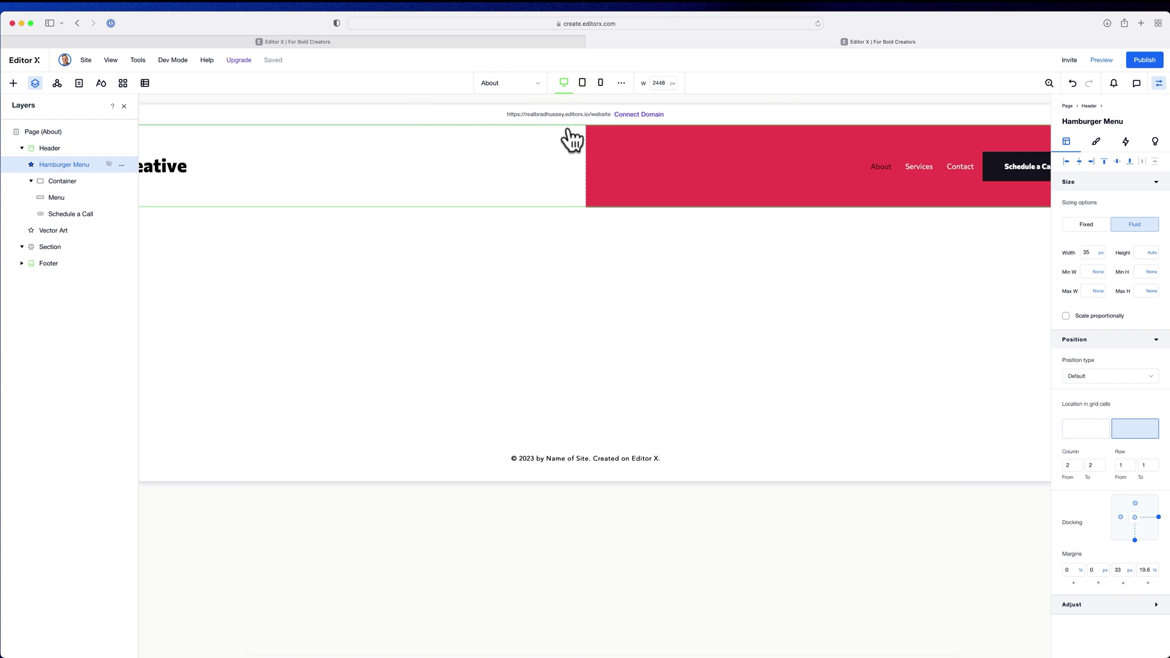
left_click(601, 83)
left_click(764, 152)
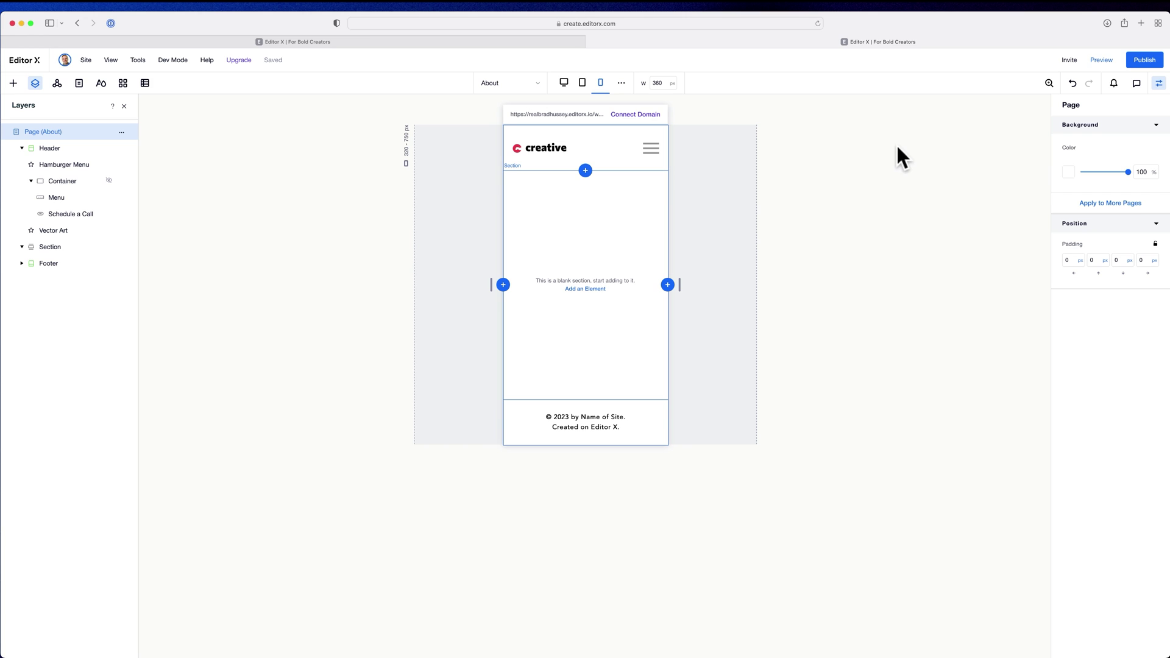
Preview the site at tablet, then mobile width, and open the hamburger slide-out menu.
left_click(1103, 62)
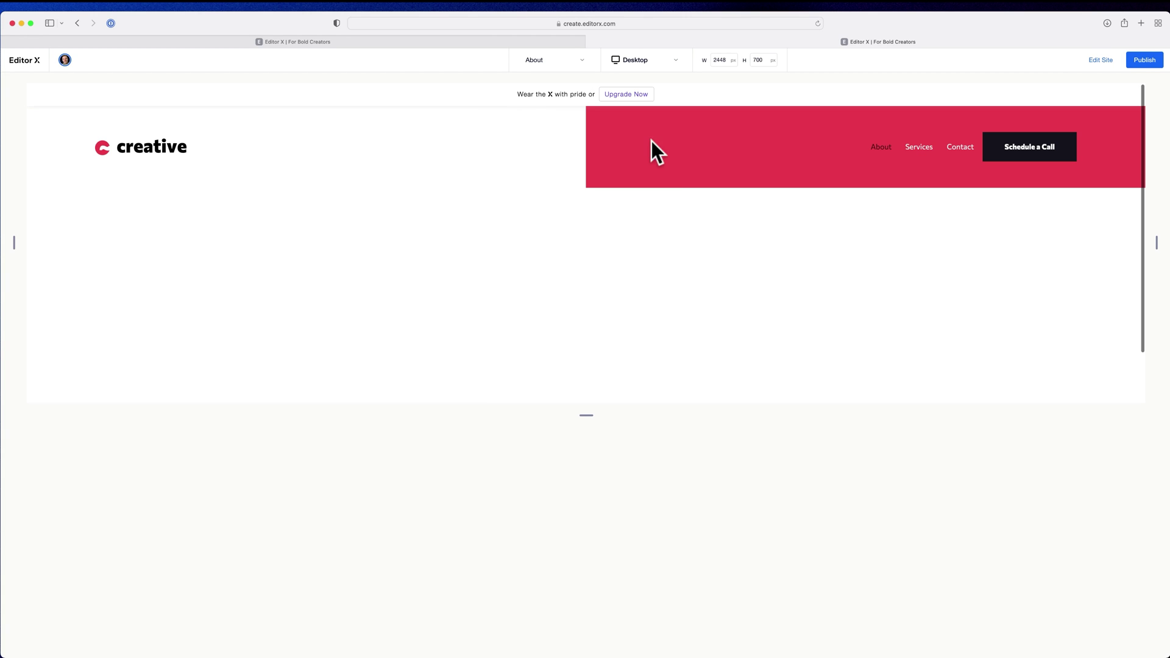
left_click(648, 59)
left_click(640, 109)
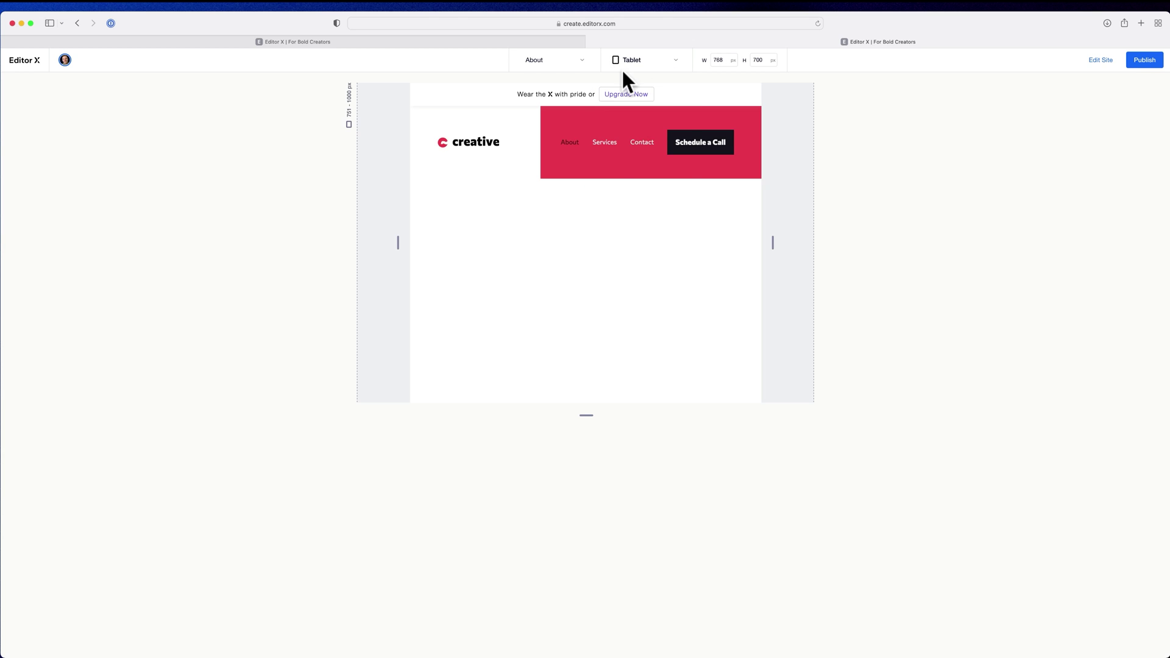
left_click(625, 66)
left_click(640, 123)
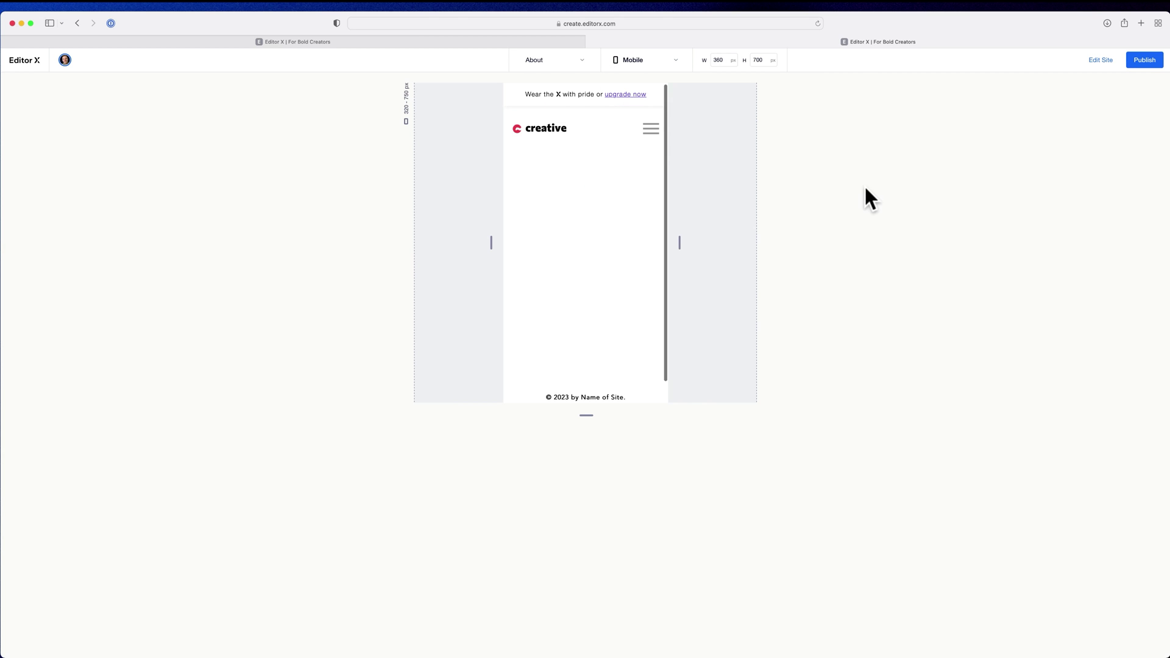
left_click(653, 130)
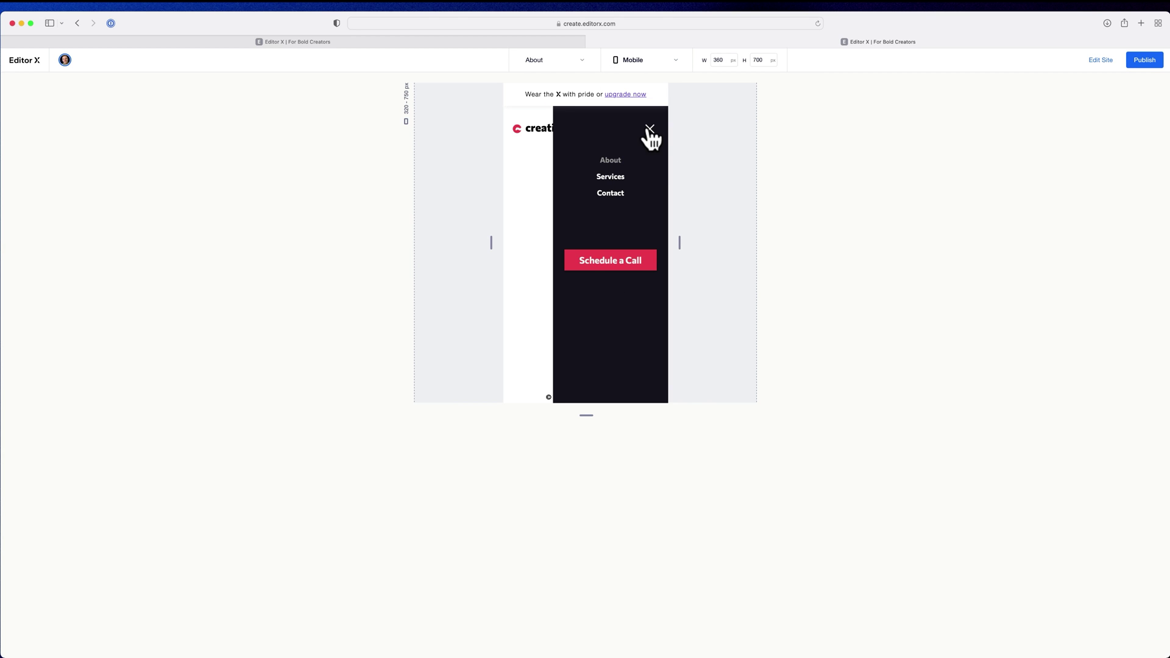